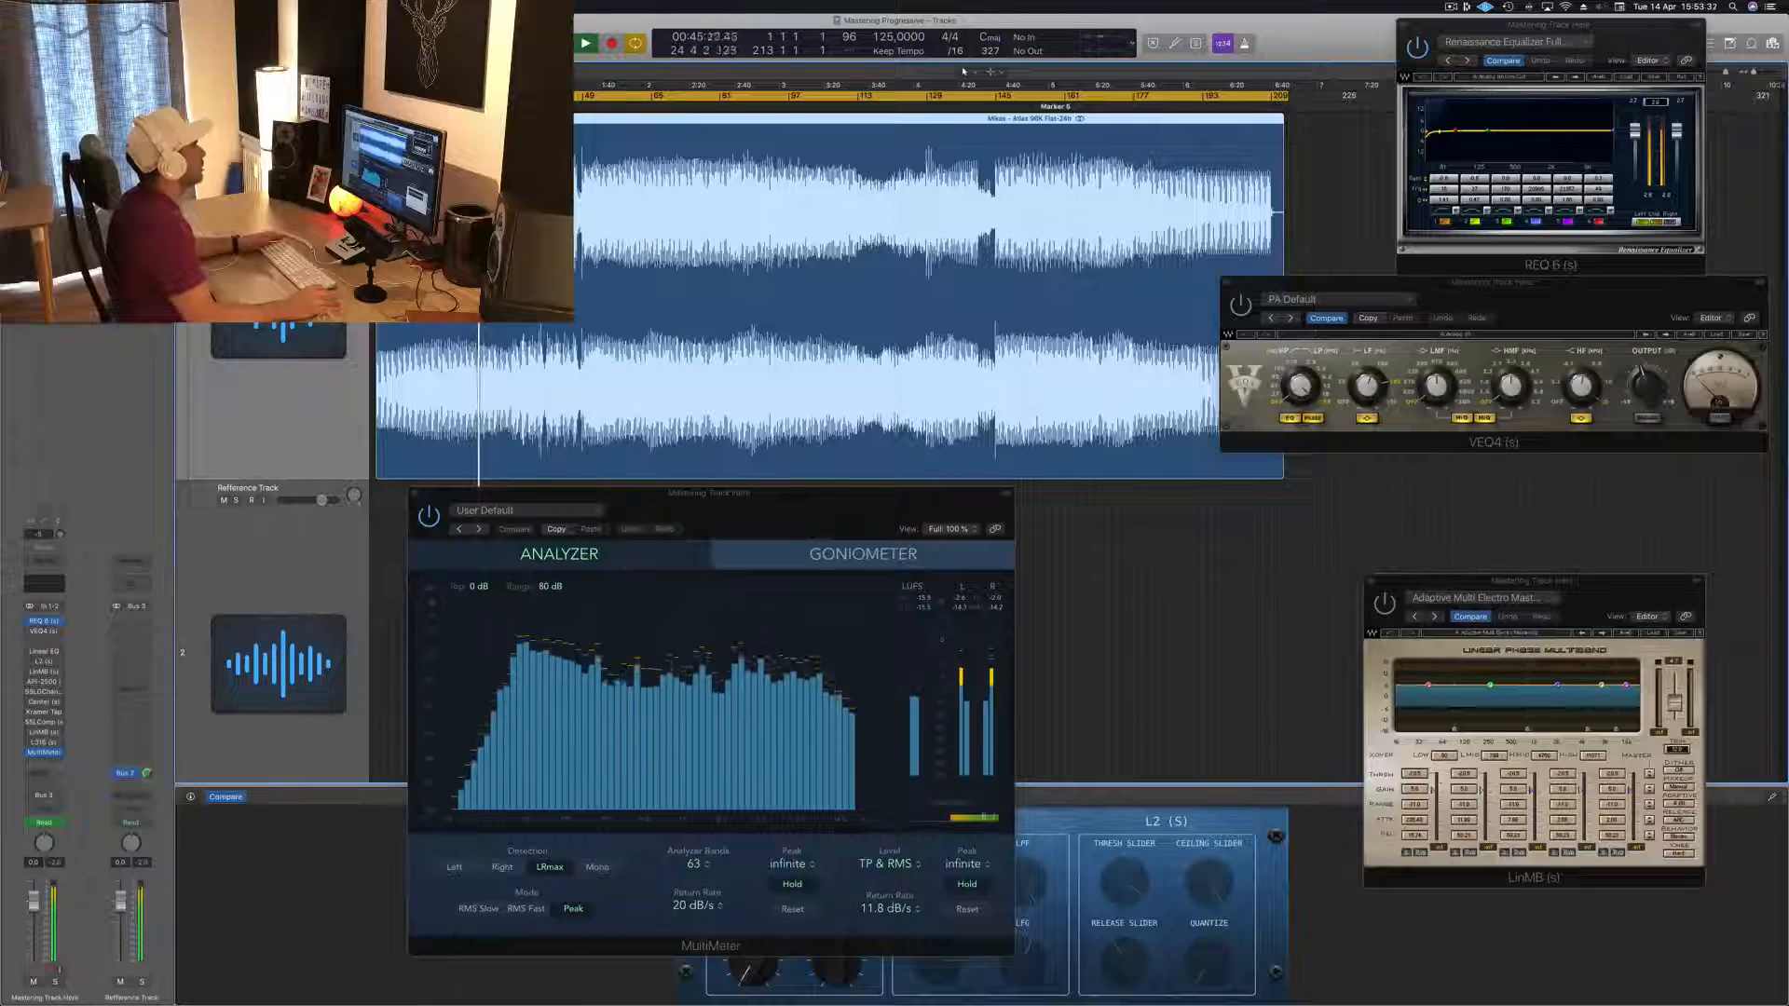
Audition the track from several points up to about bar 147 and trim the REQ 6 output along the way
click(544, 99)
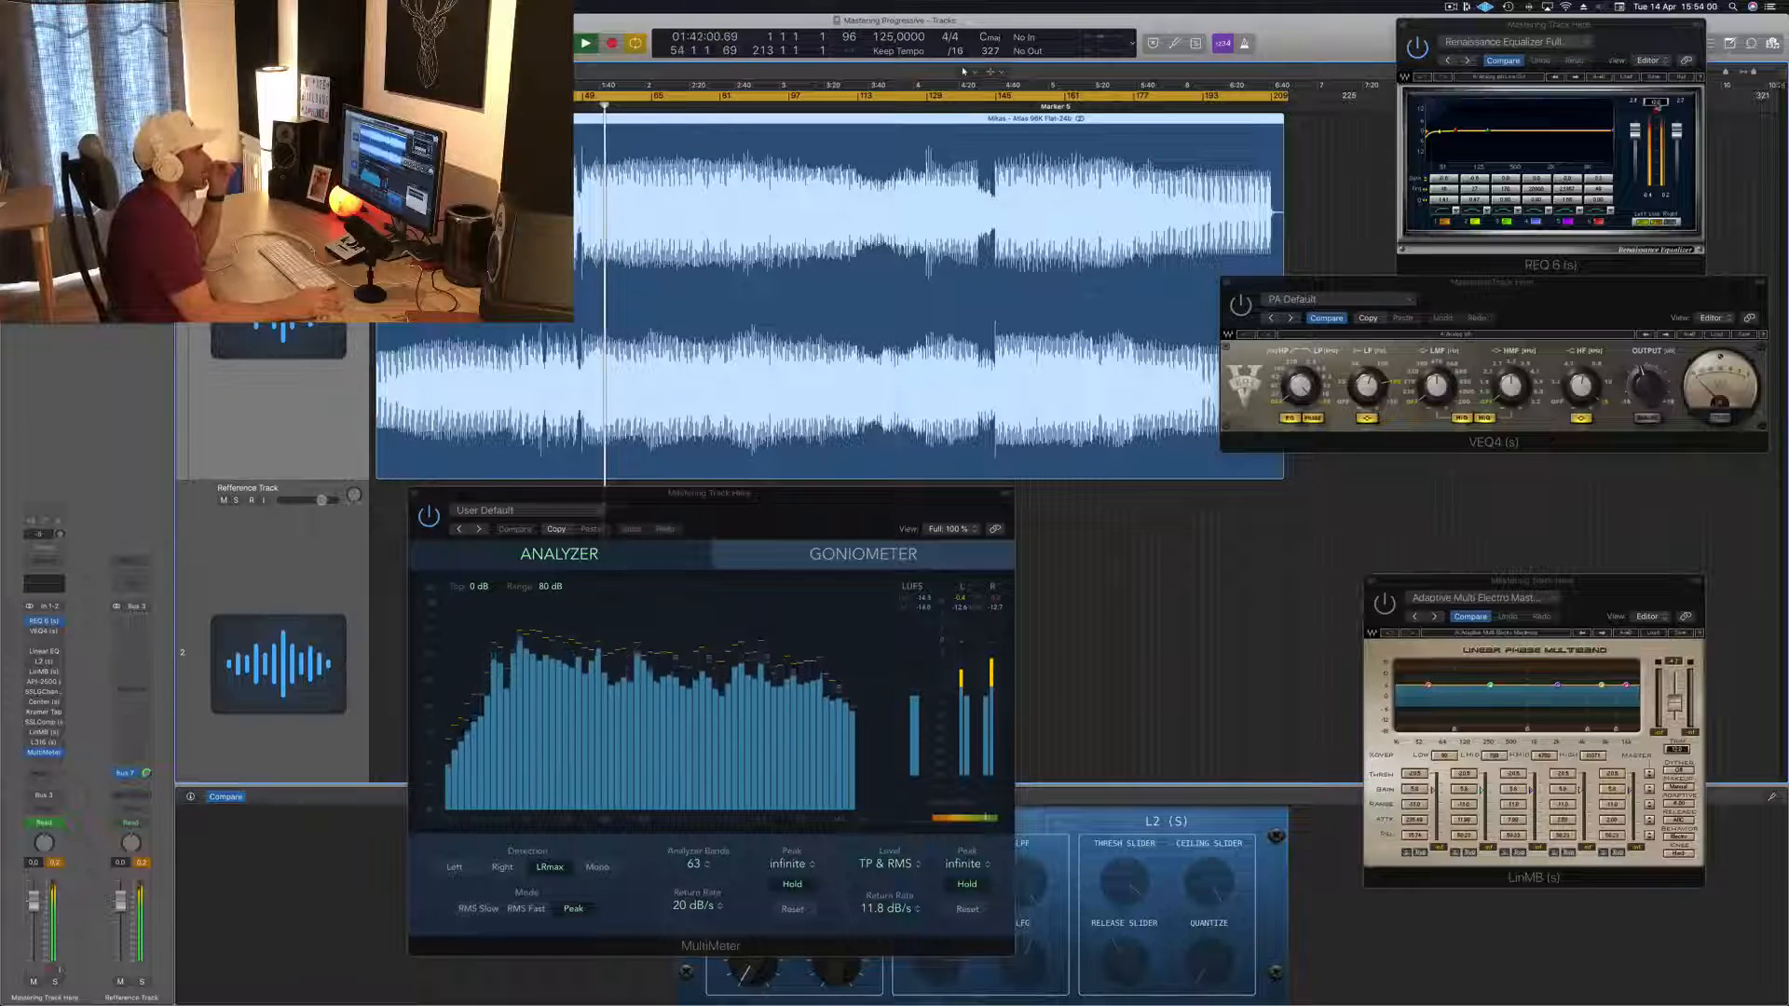
click(1654, 101)
click(1656, 43)
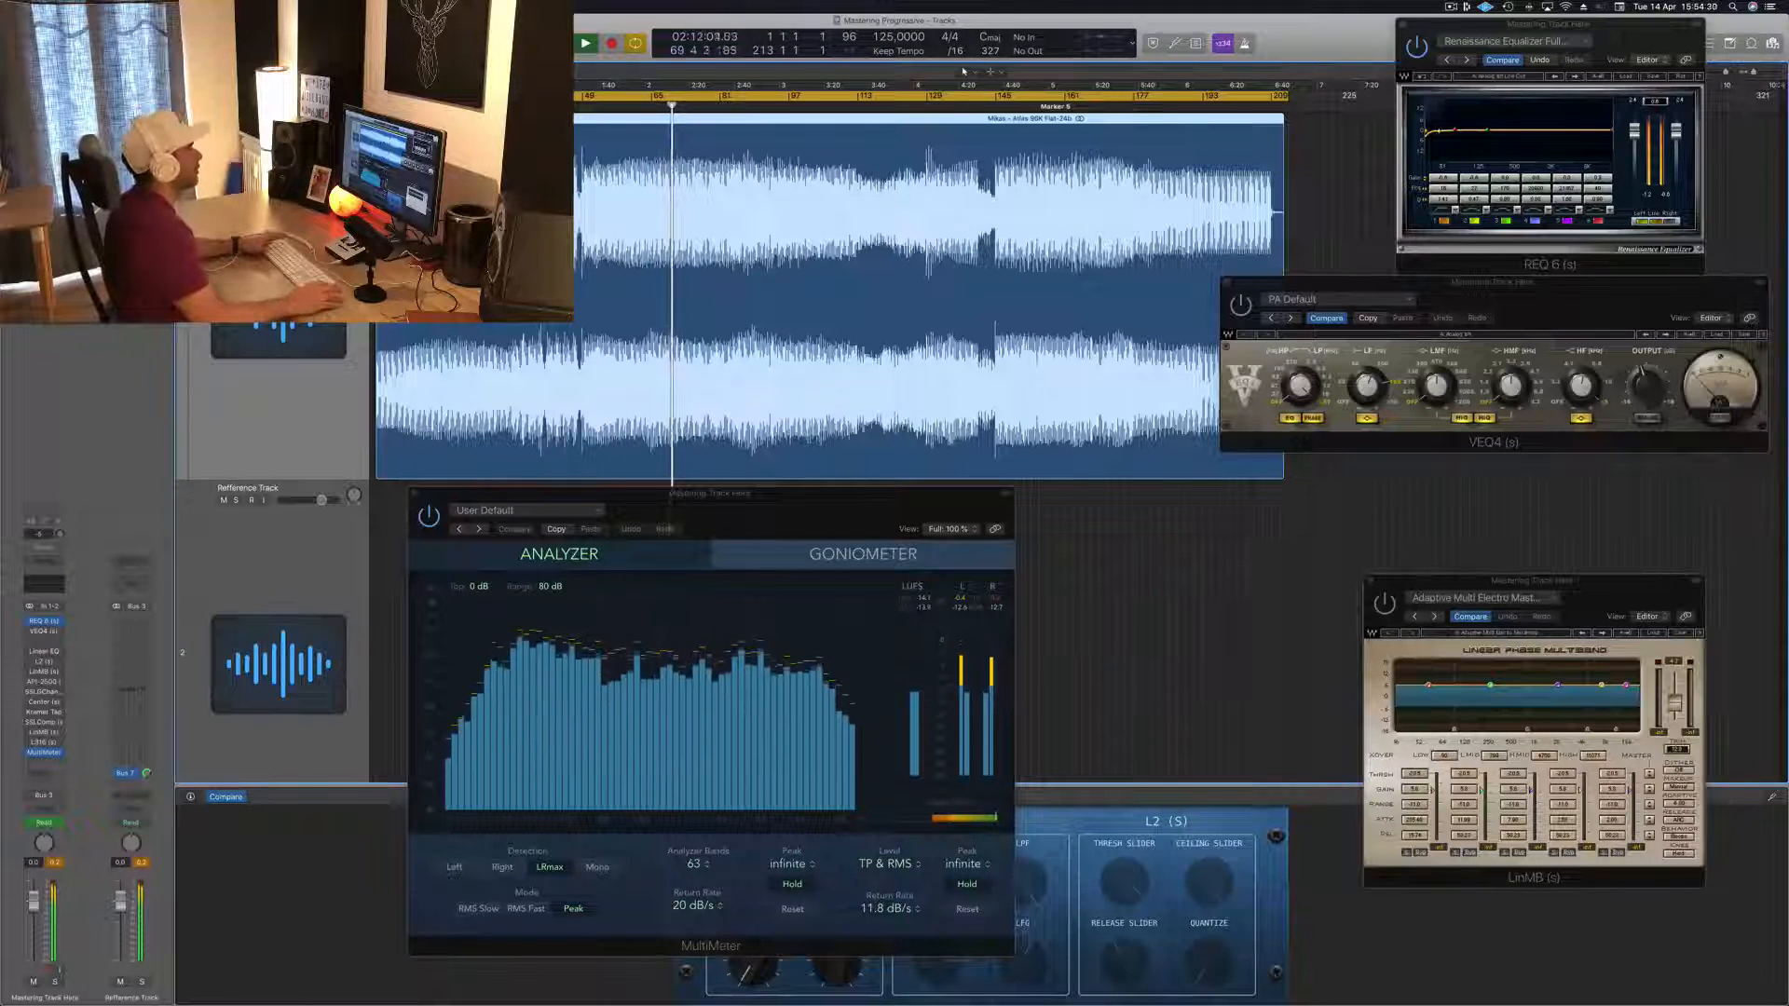
click(796, 106)
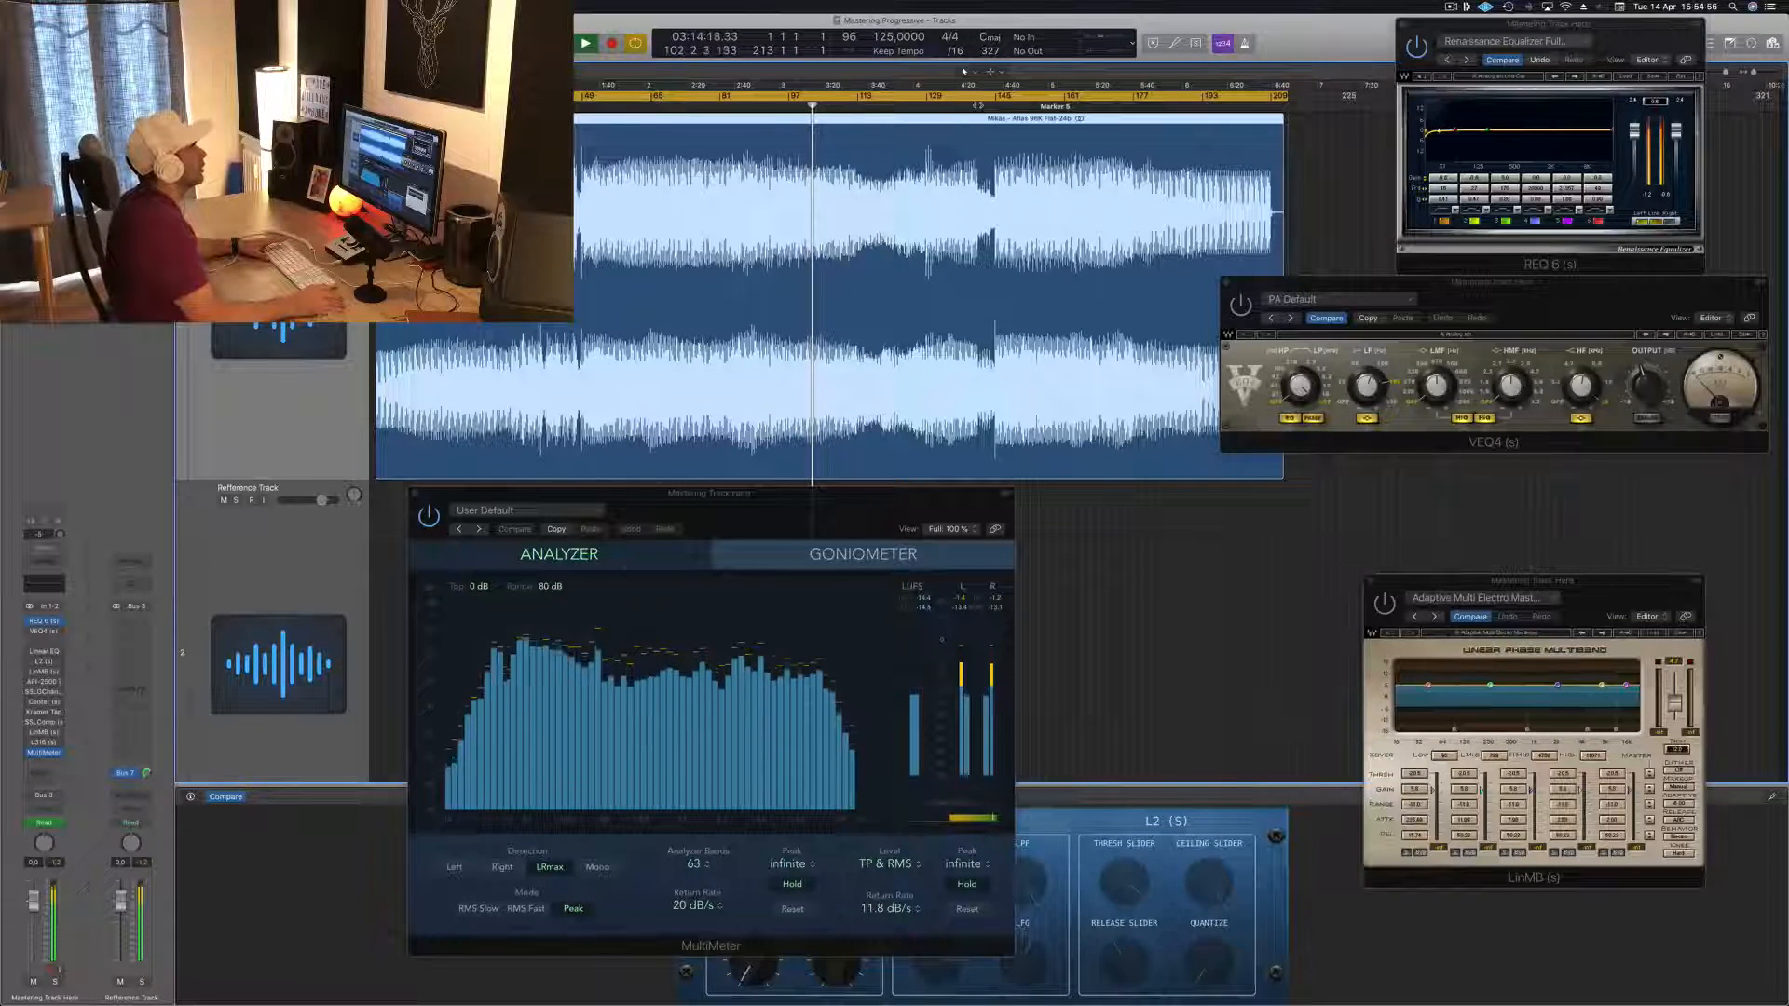
click(977, 107)
click(986, 107)
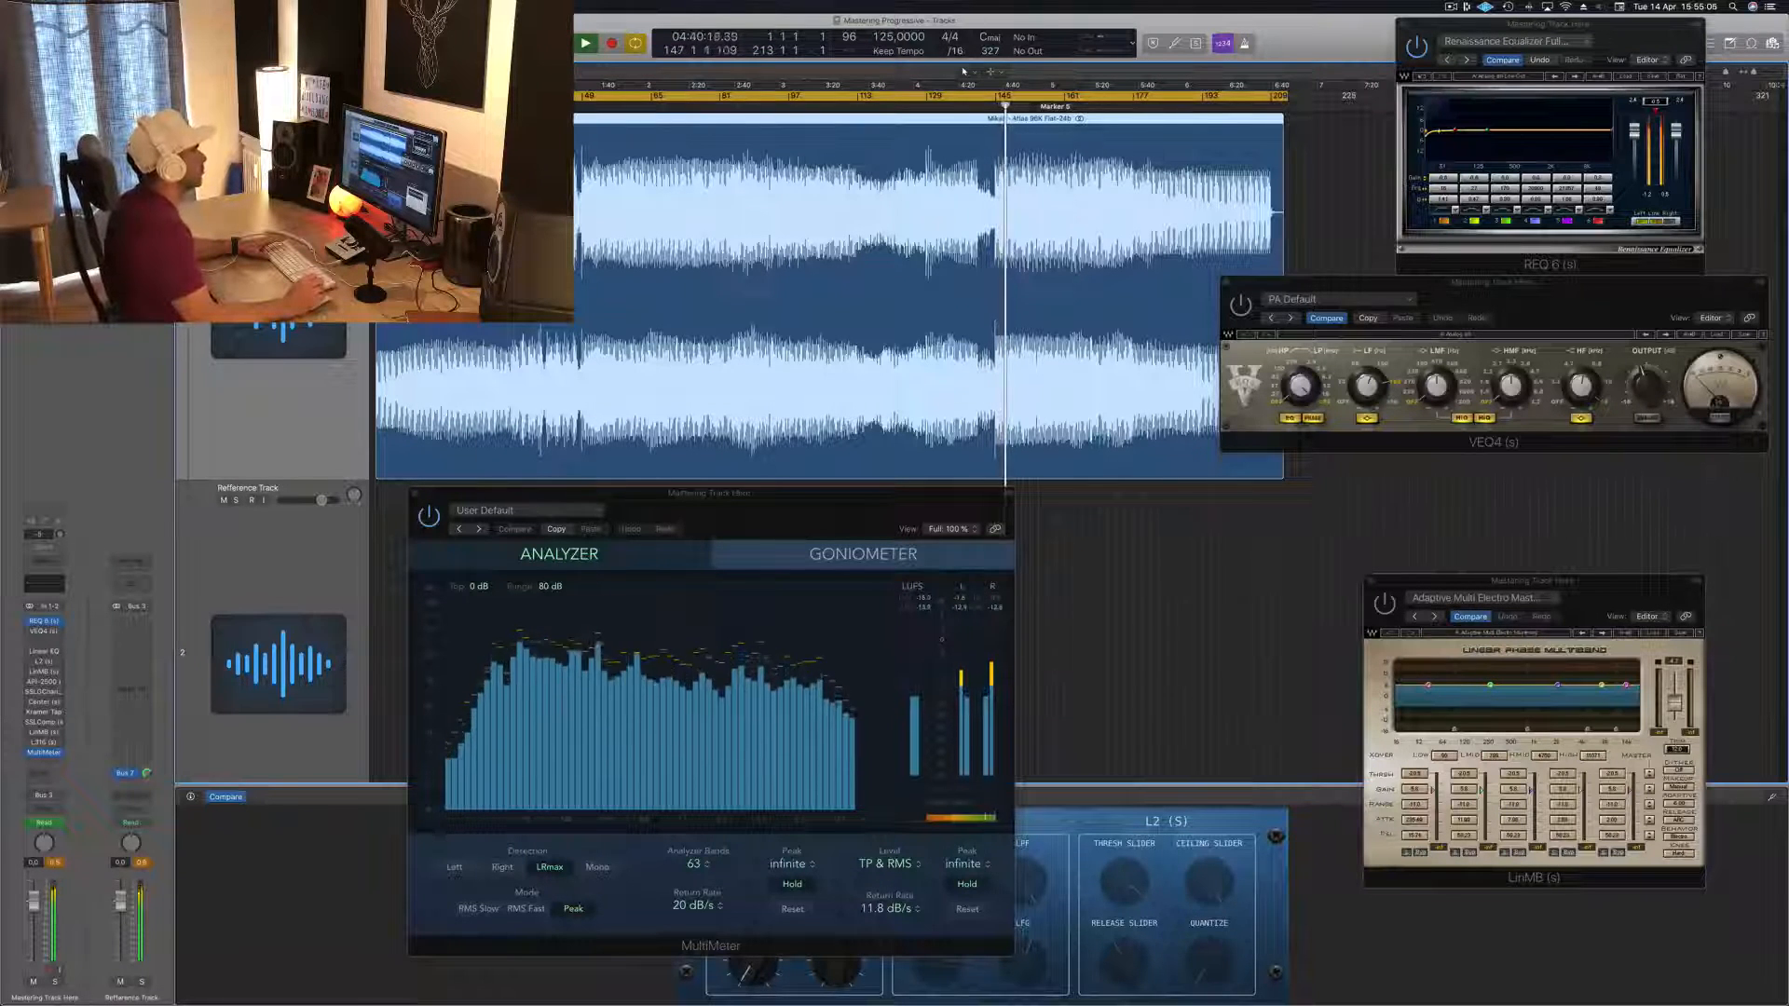
Restart playback from the beginning of the track and reposition the REQ 6 window
key(space)
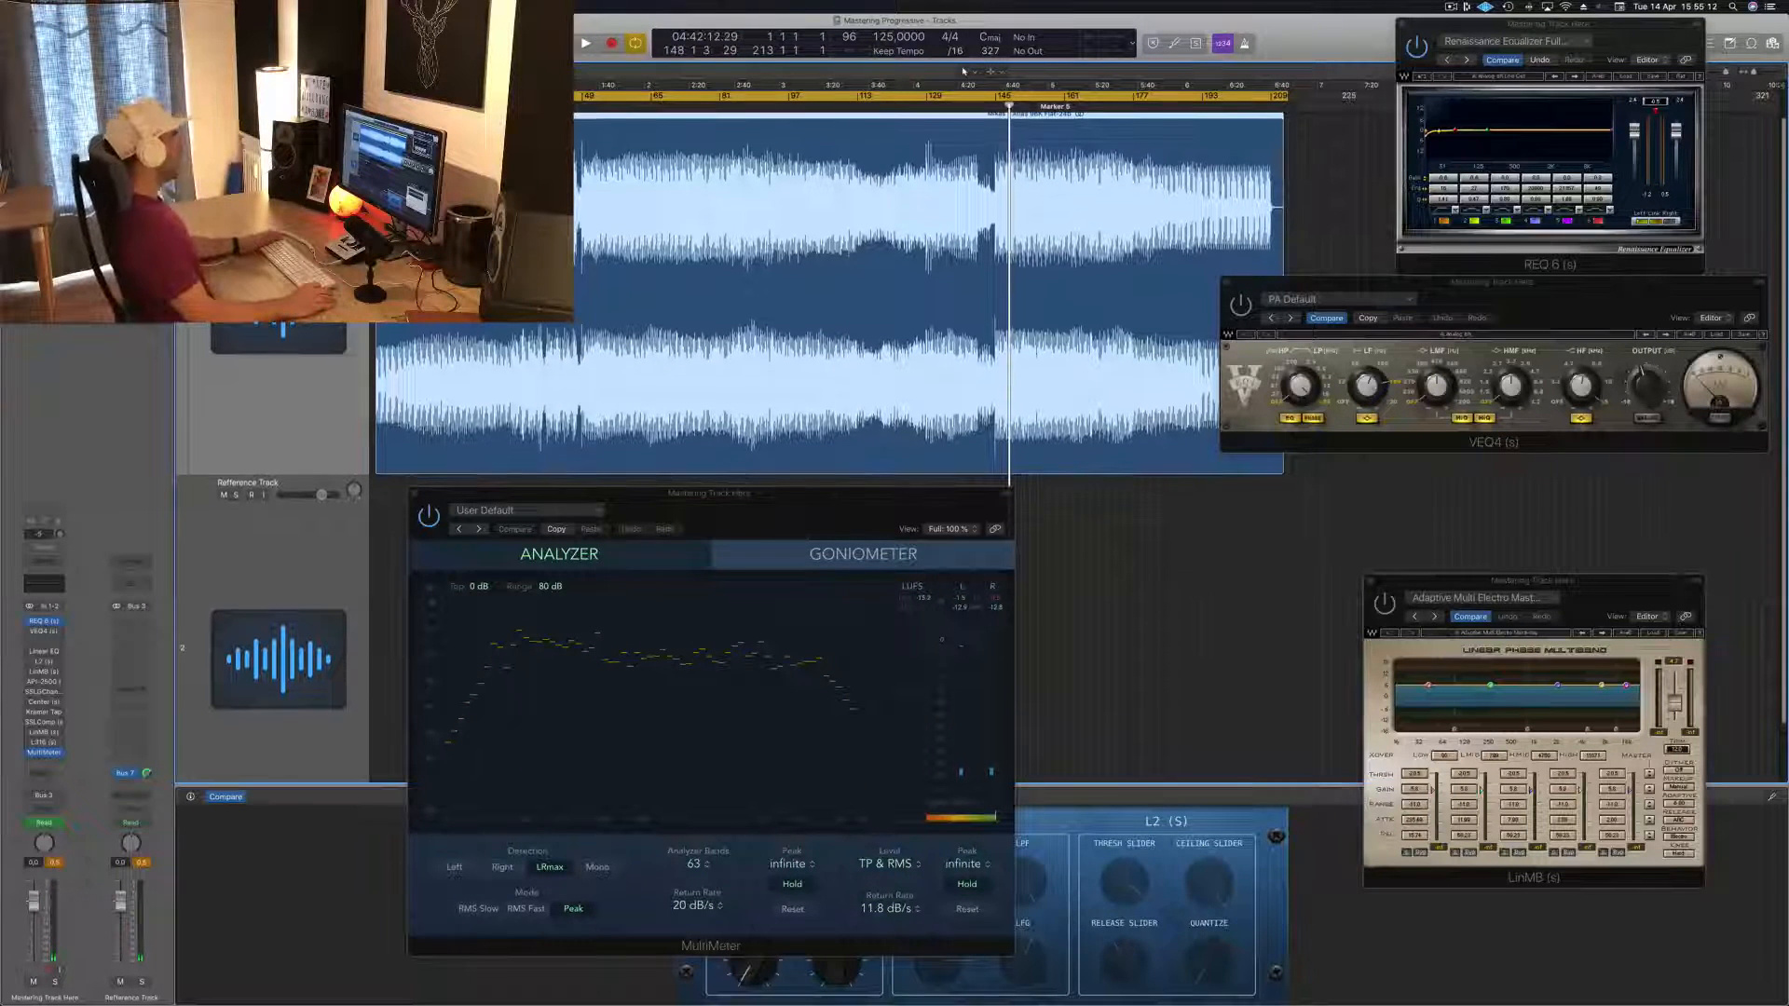
key(Return)
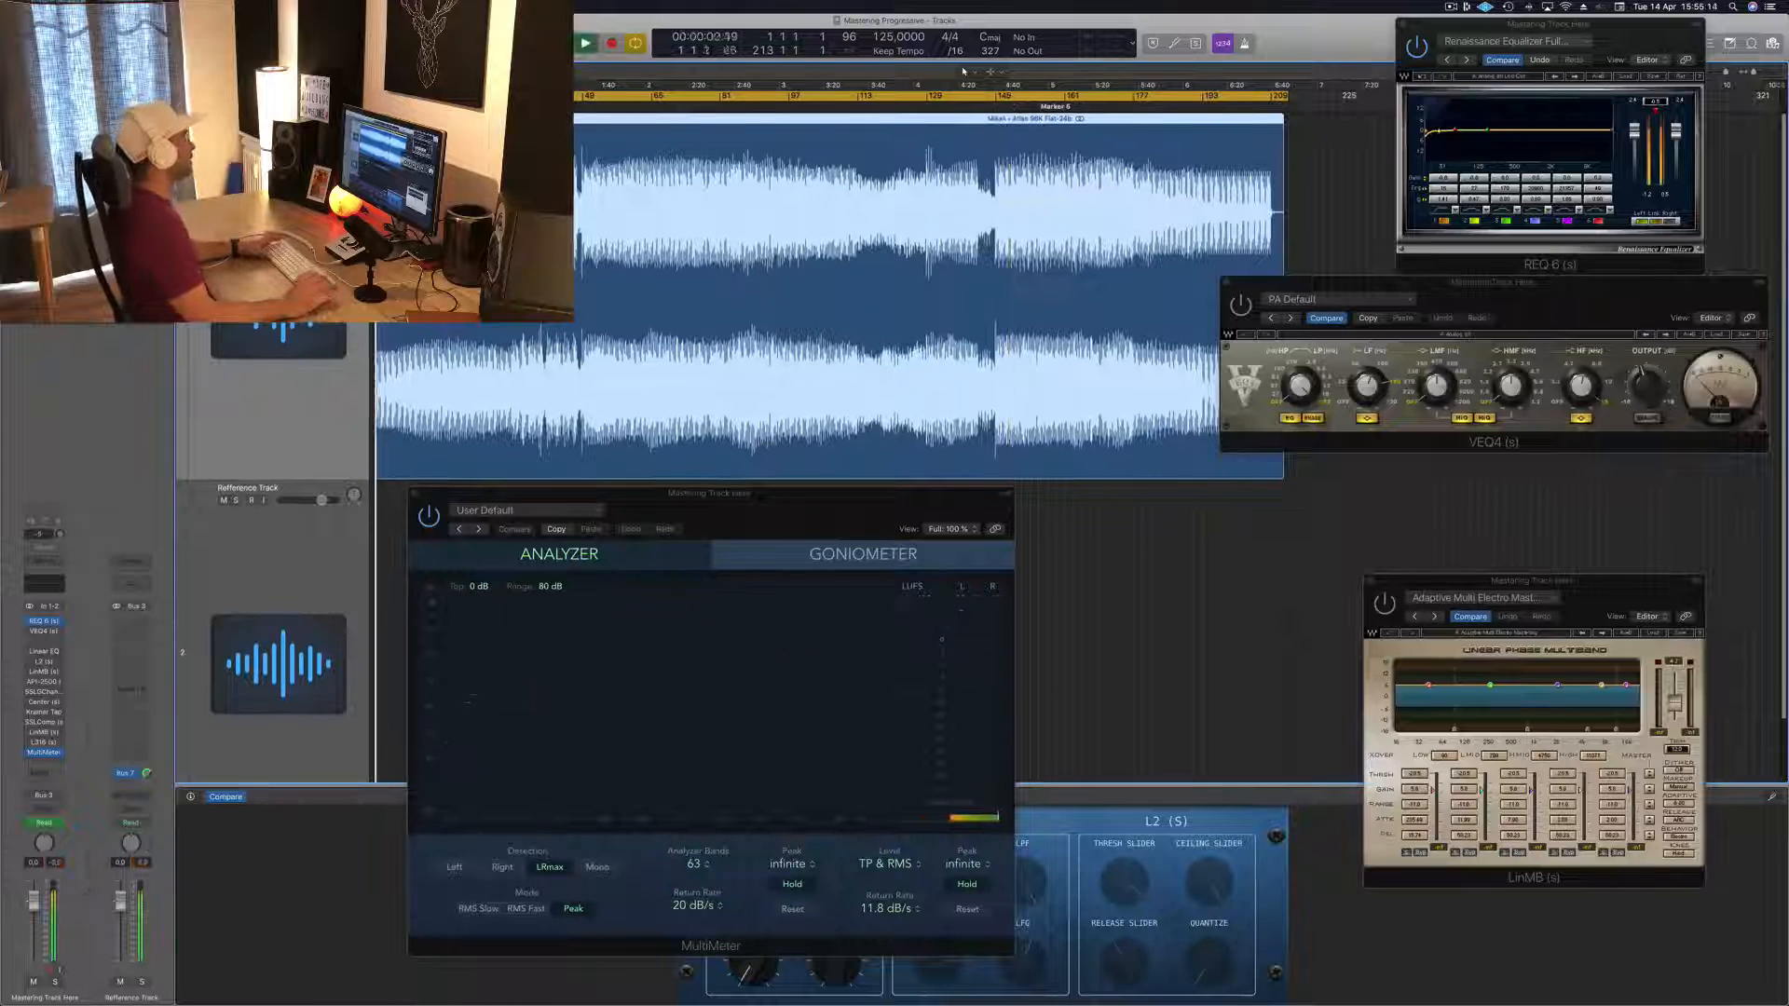
key(space)
drag(1548, 24, 1494, 50)
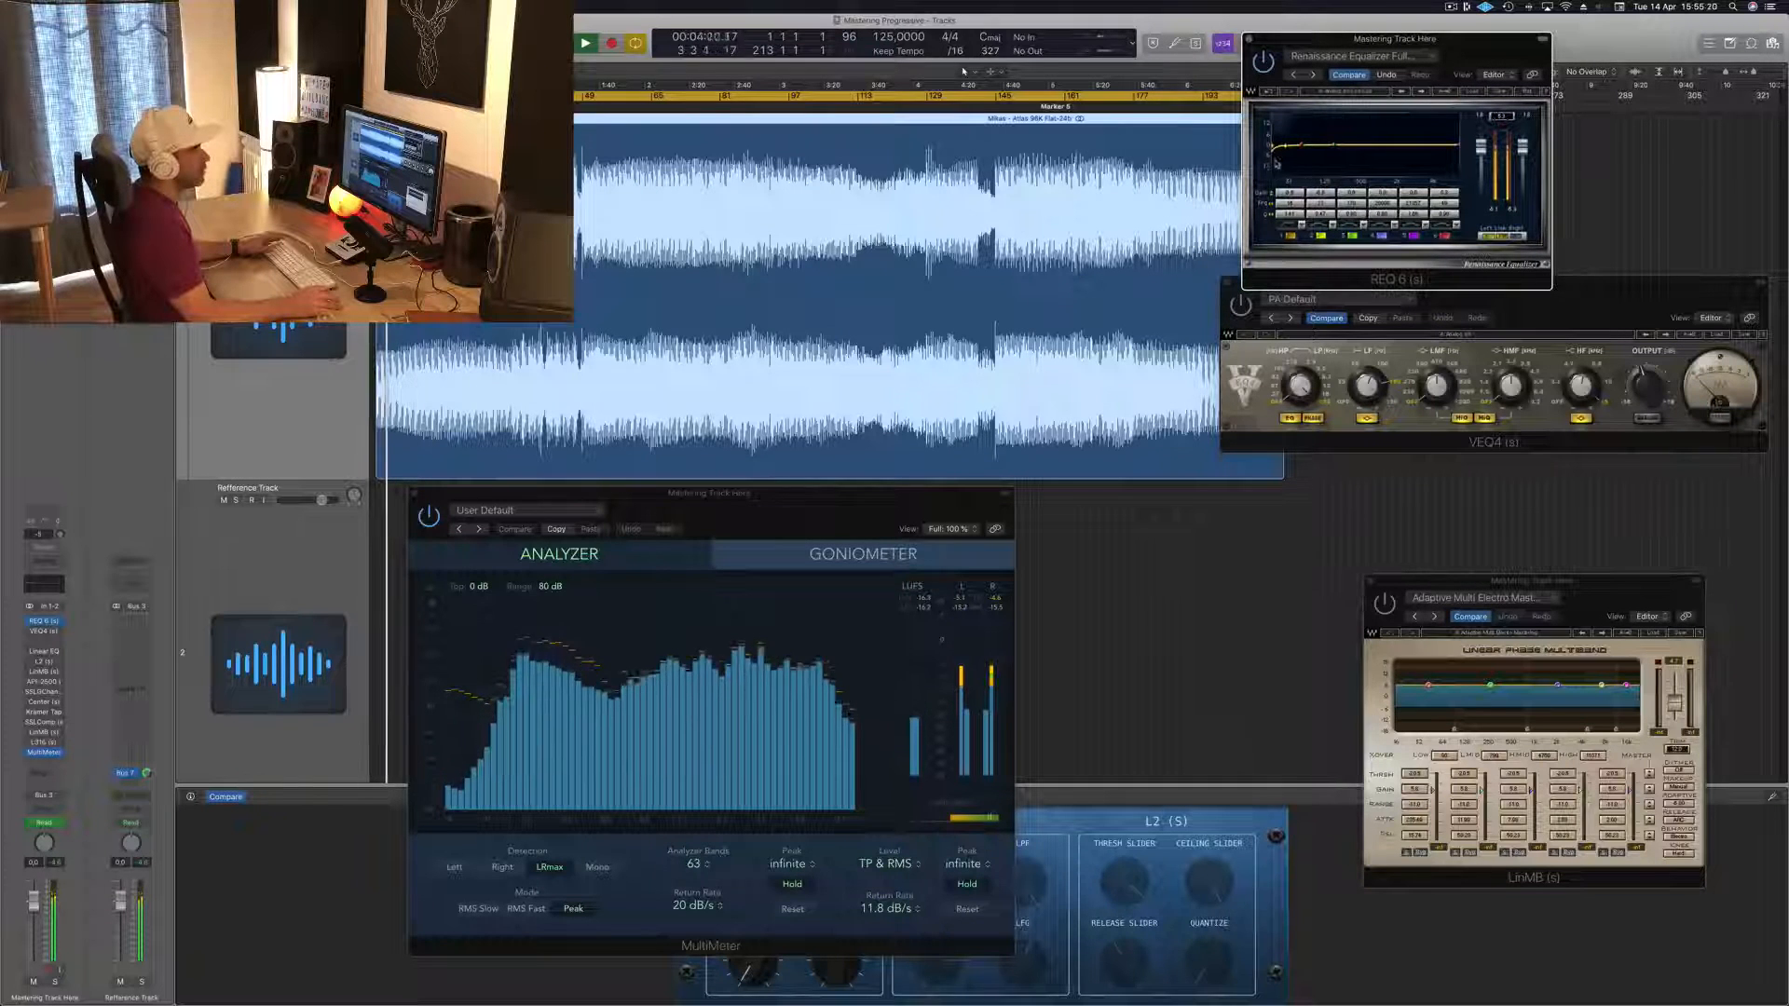
drag(1479, 39, 1526, 20)
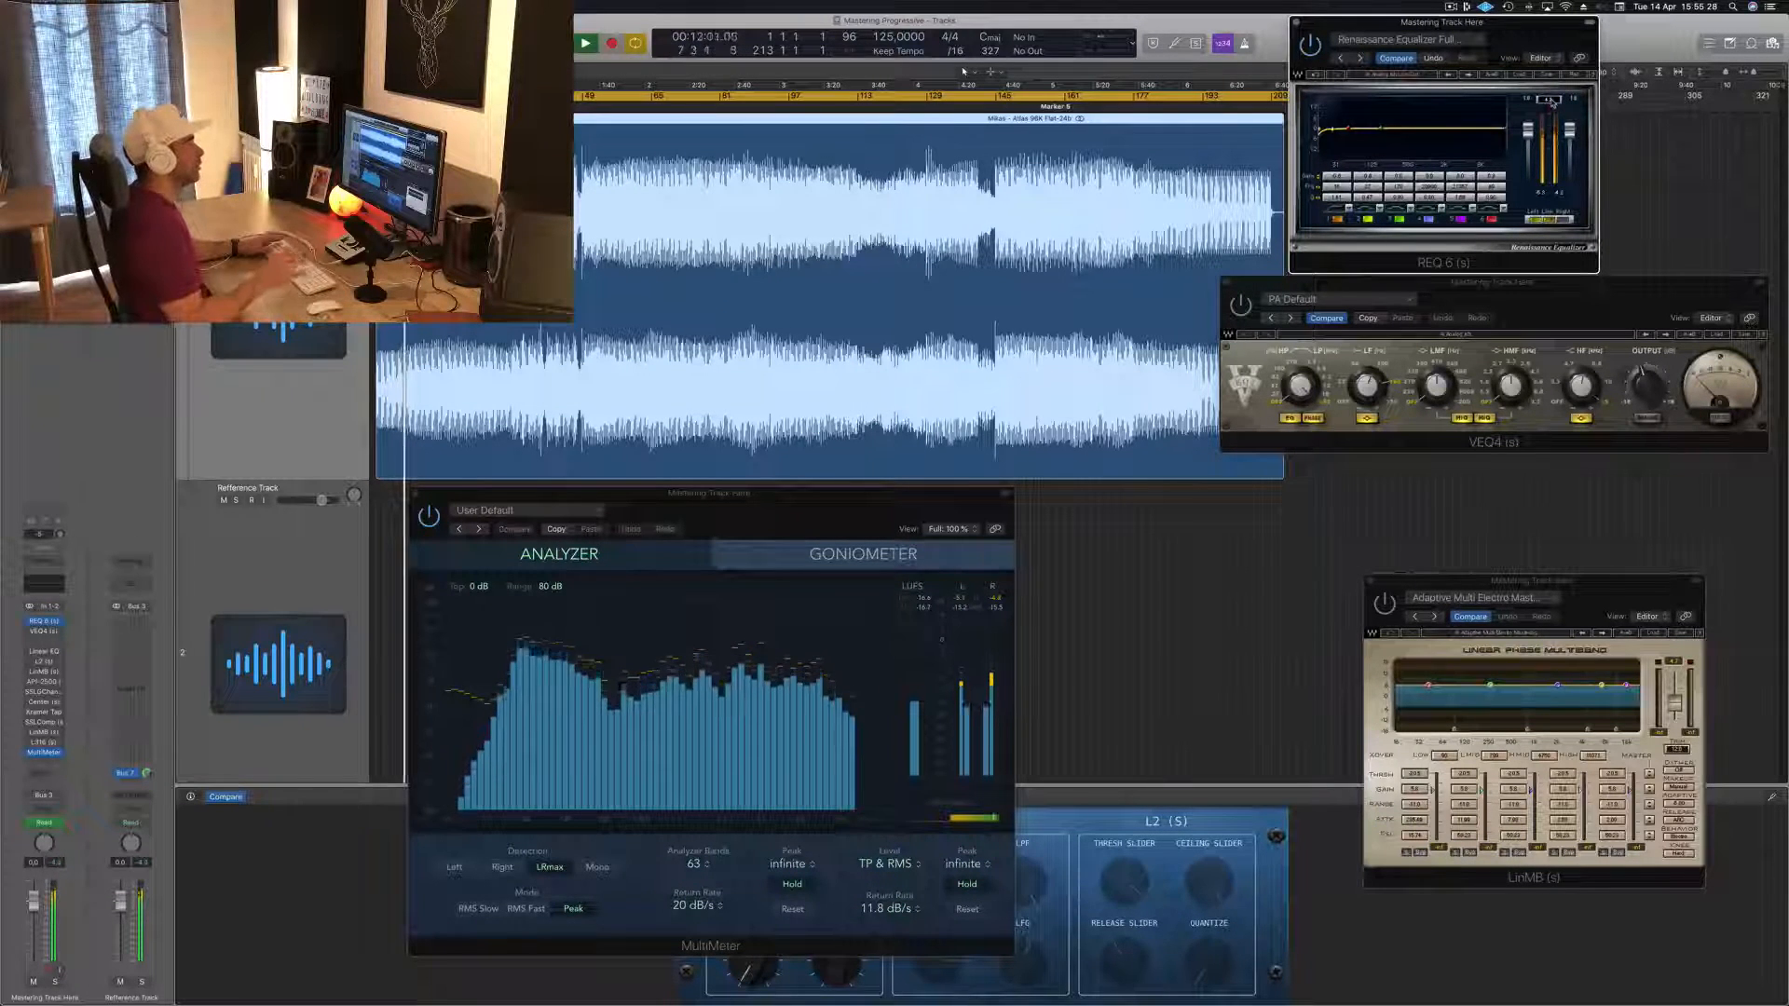
Adjust the low-frequency control of VEQ4 slightly and close its window
click(1528, 306)
drag(1371, 383, 1368, 374)
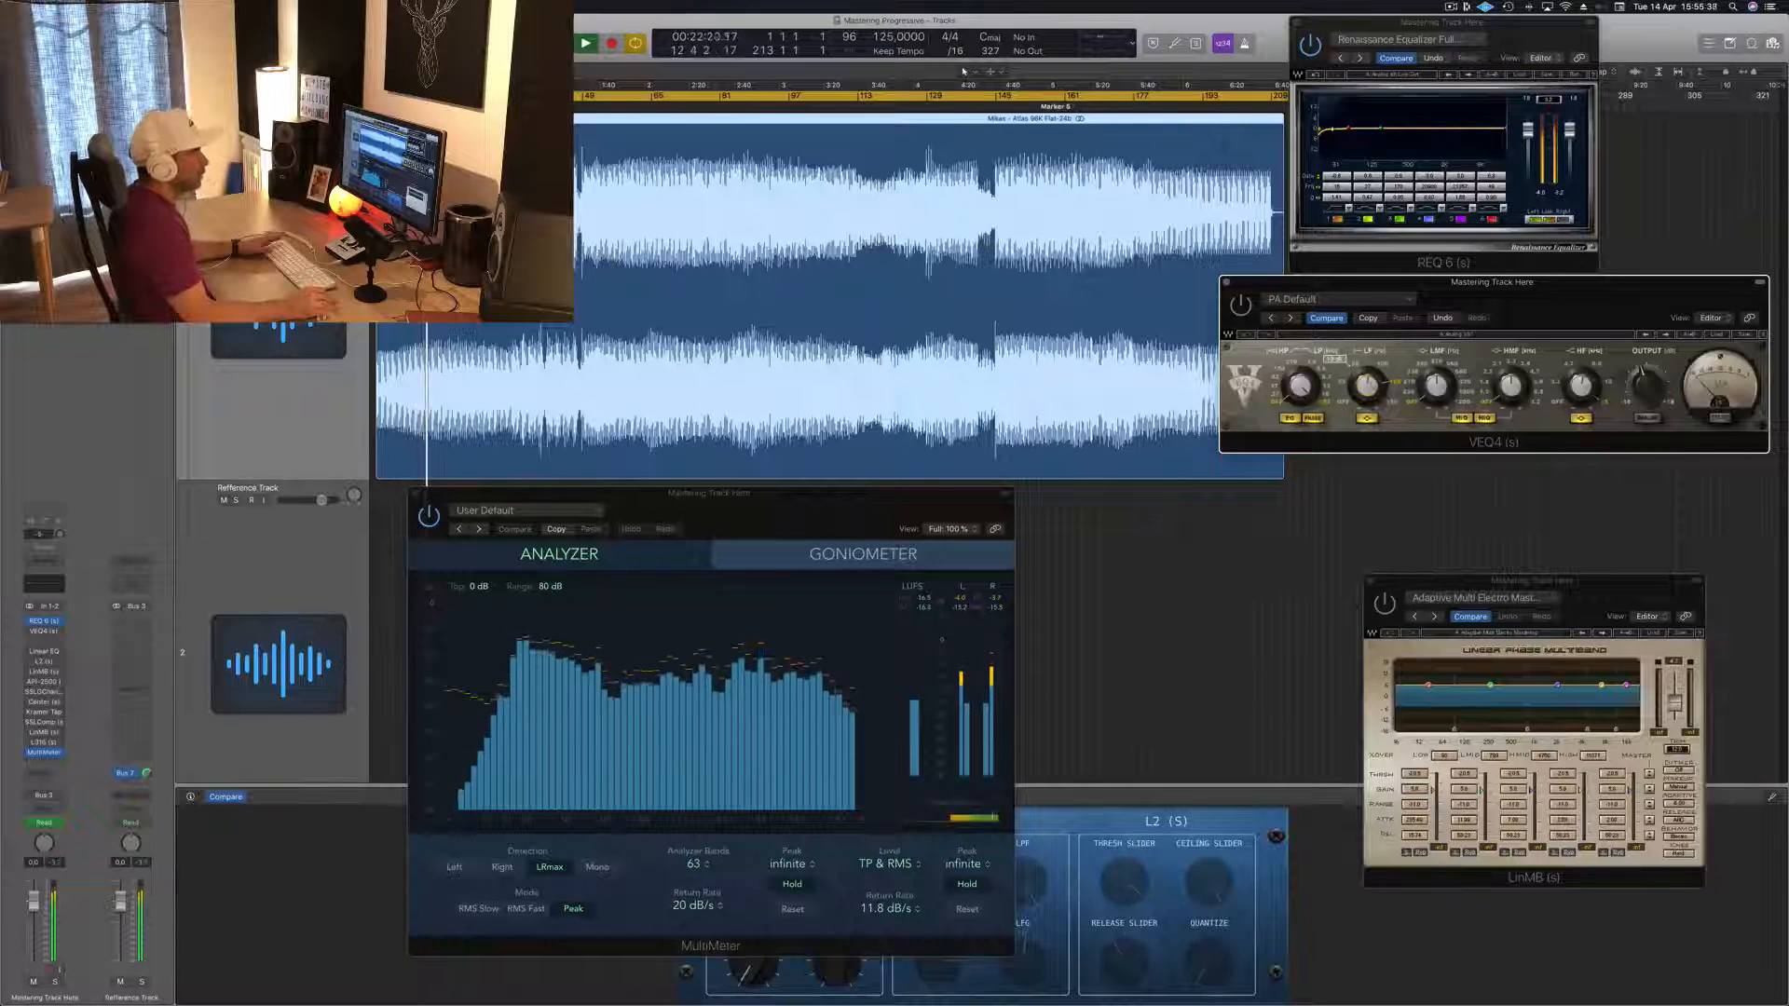
drag(1439, 303, 1380, 302)
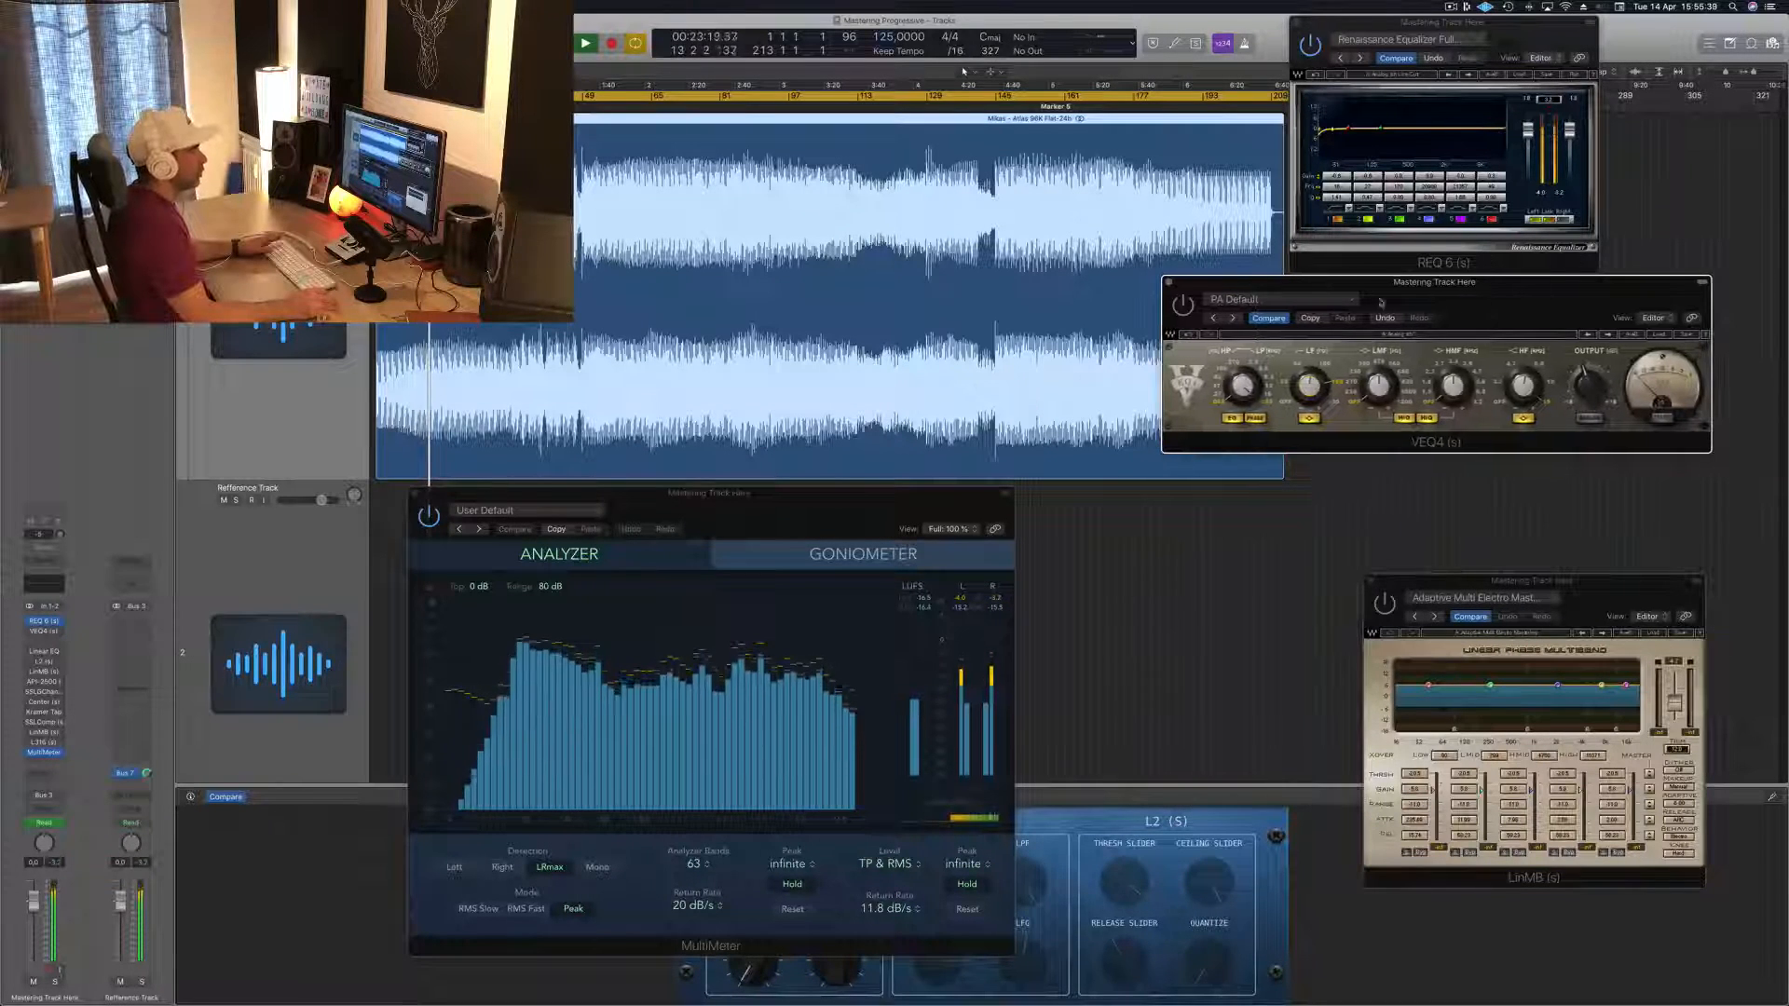
click(1170, 283)
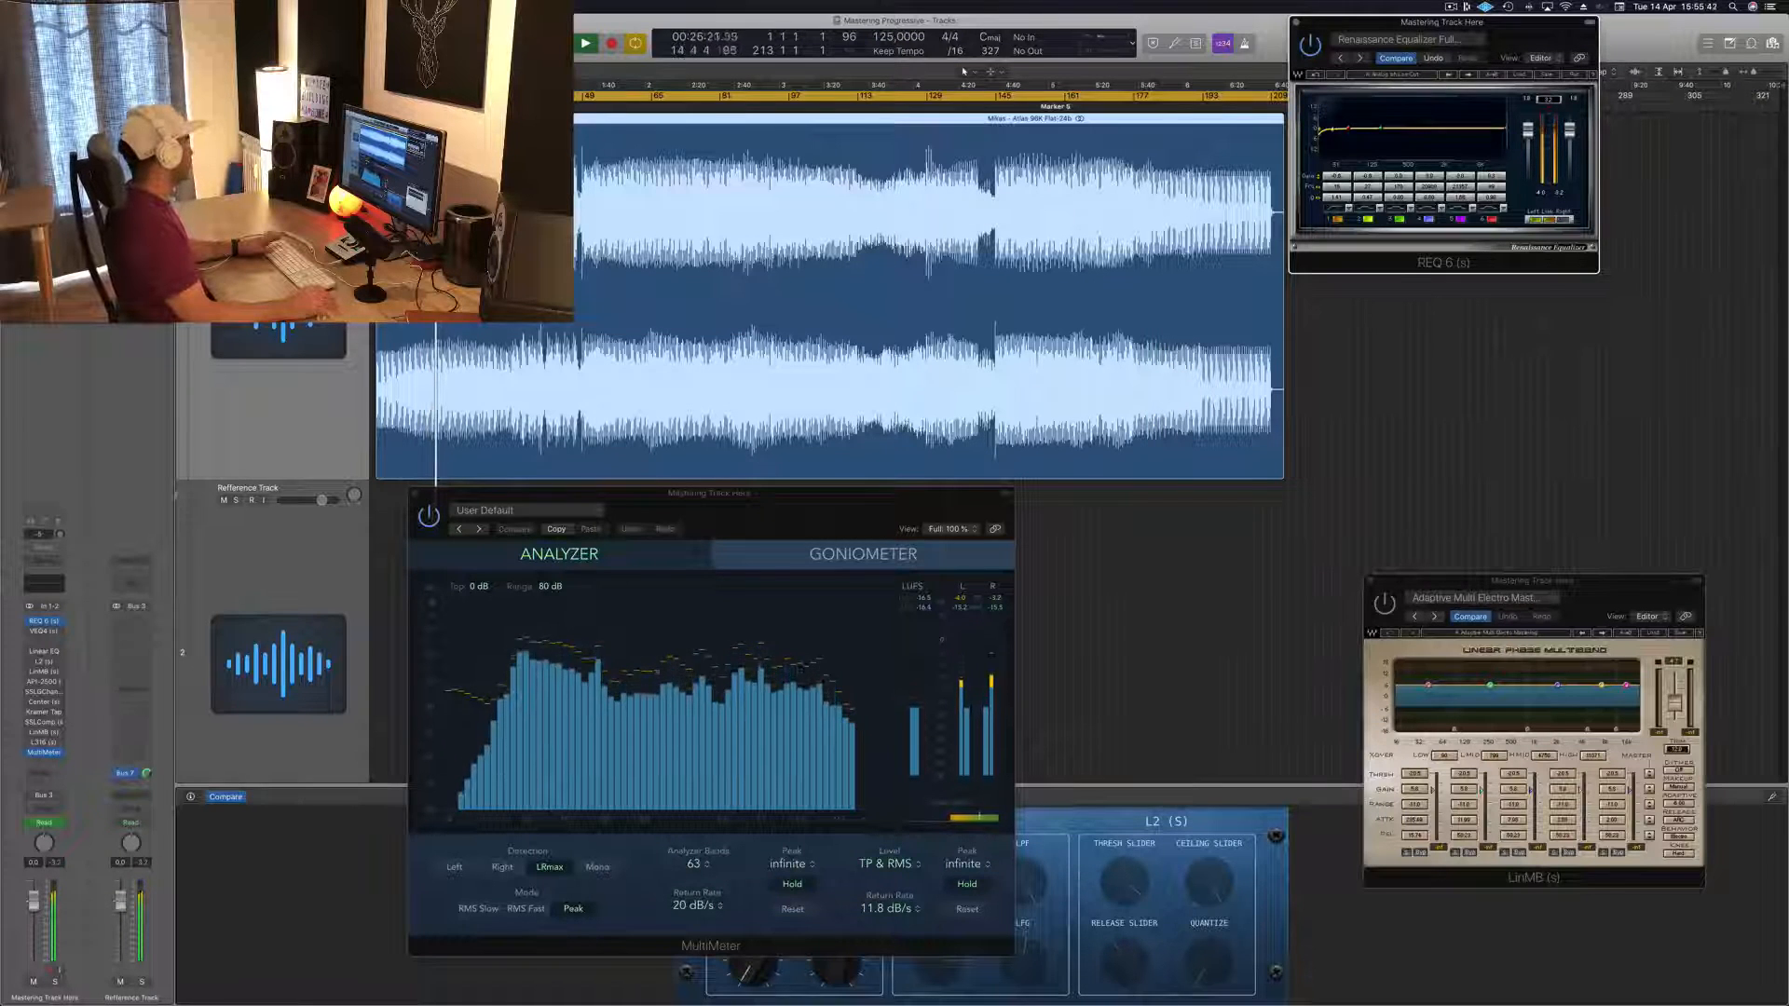
Reopen VEQ4 on the mastering track with the plug-in enabled and place its window below REQ 6
click(44, 633)
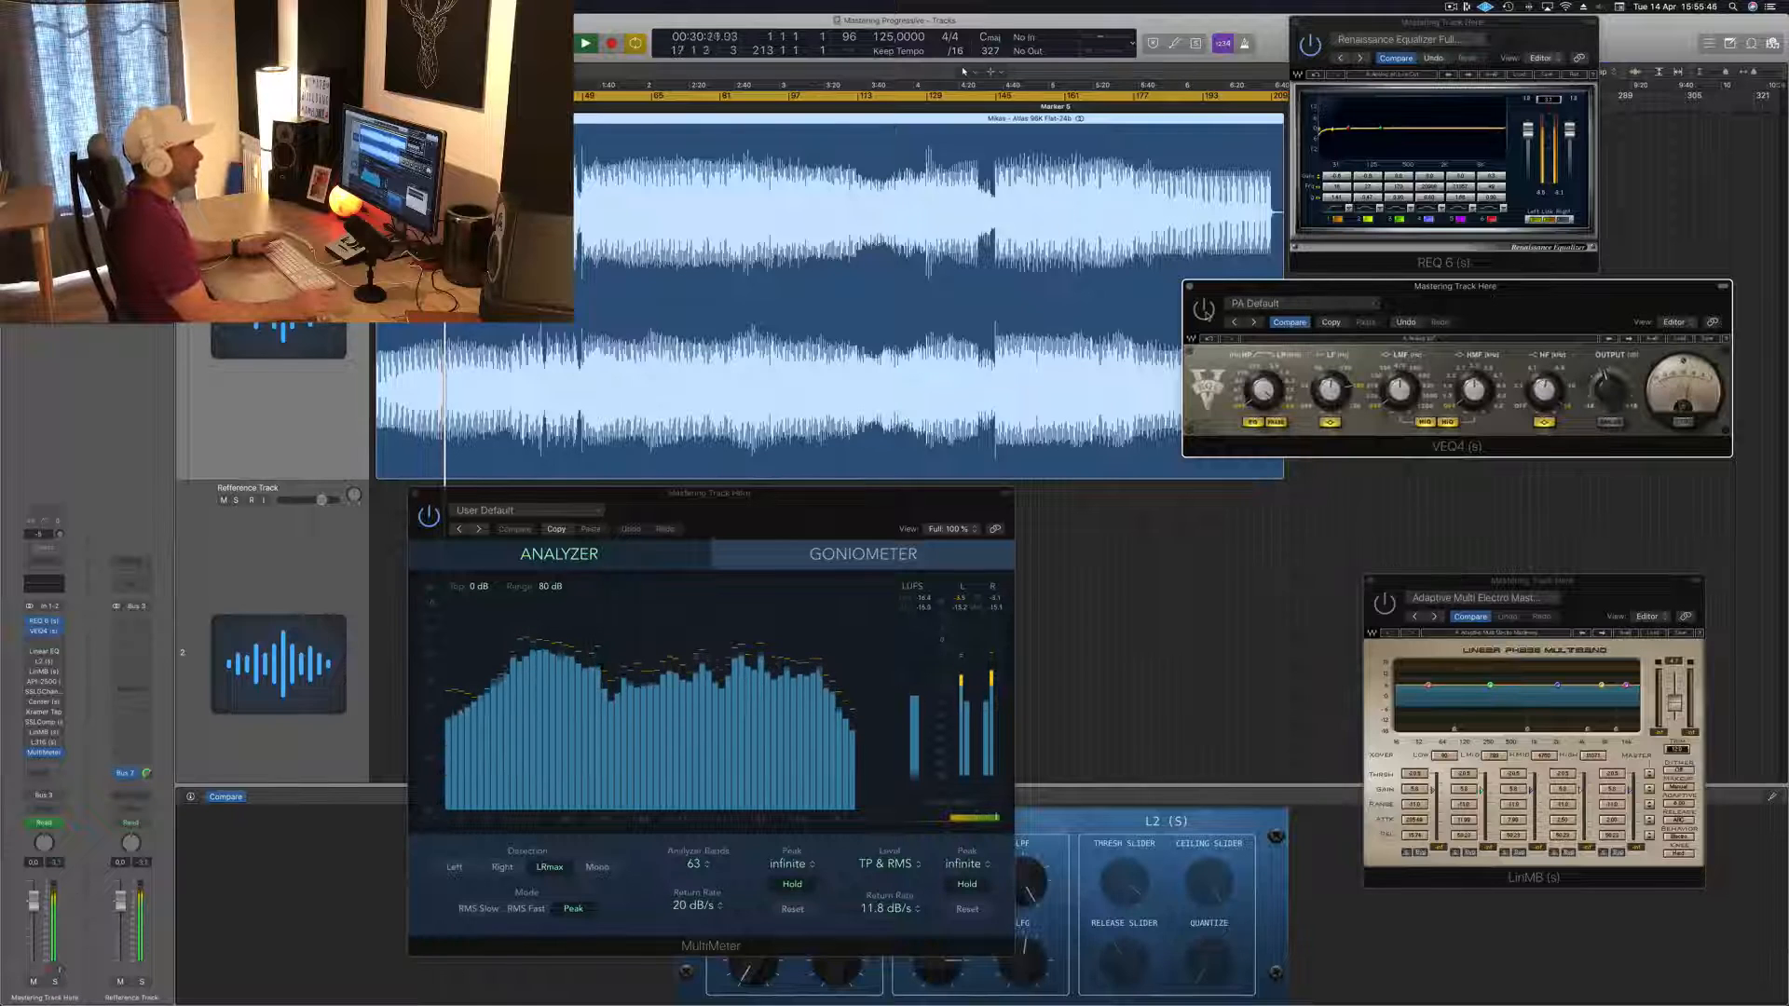
mouse_move(1596, 291)
mouse_down()
mouse_move(1545, 306)
mouse_move(1568, 301)
mouse_up()
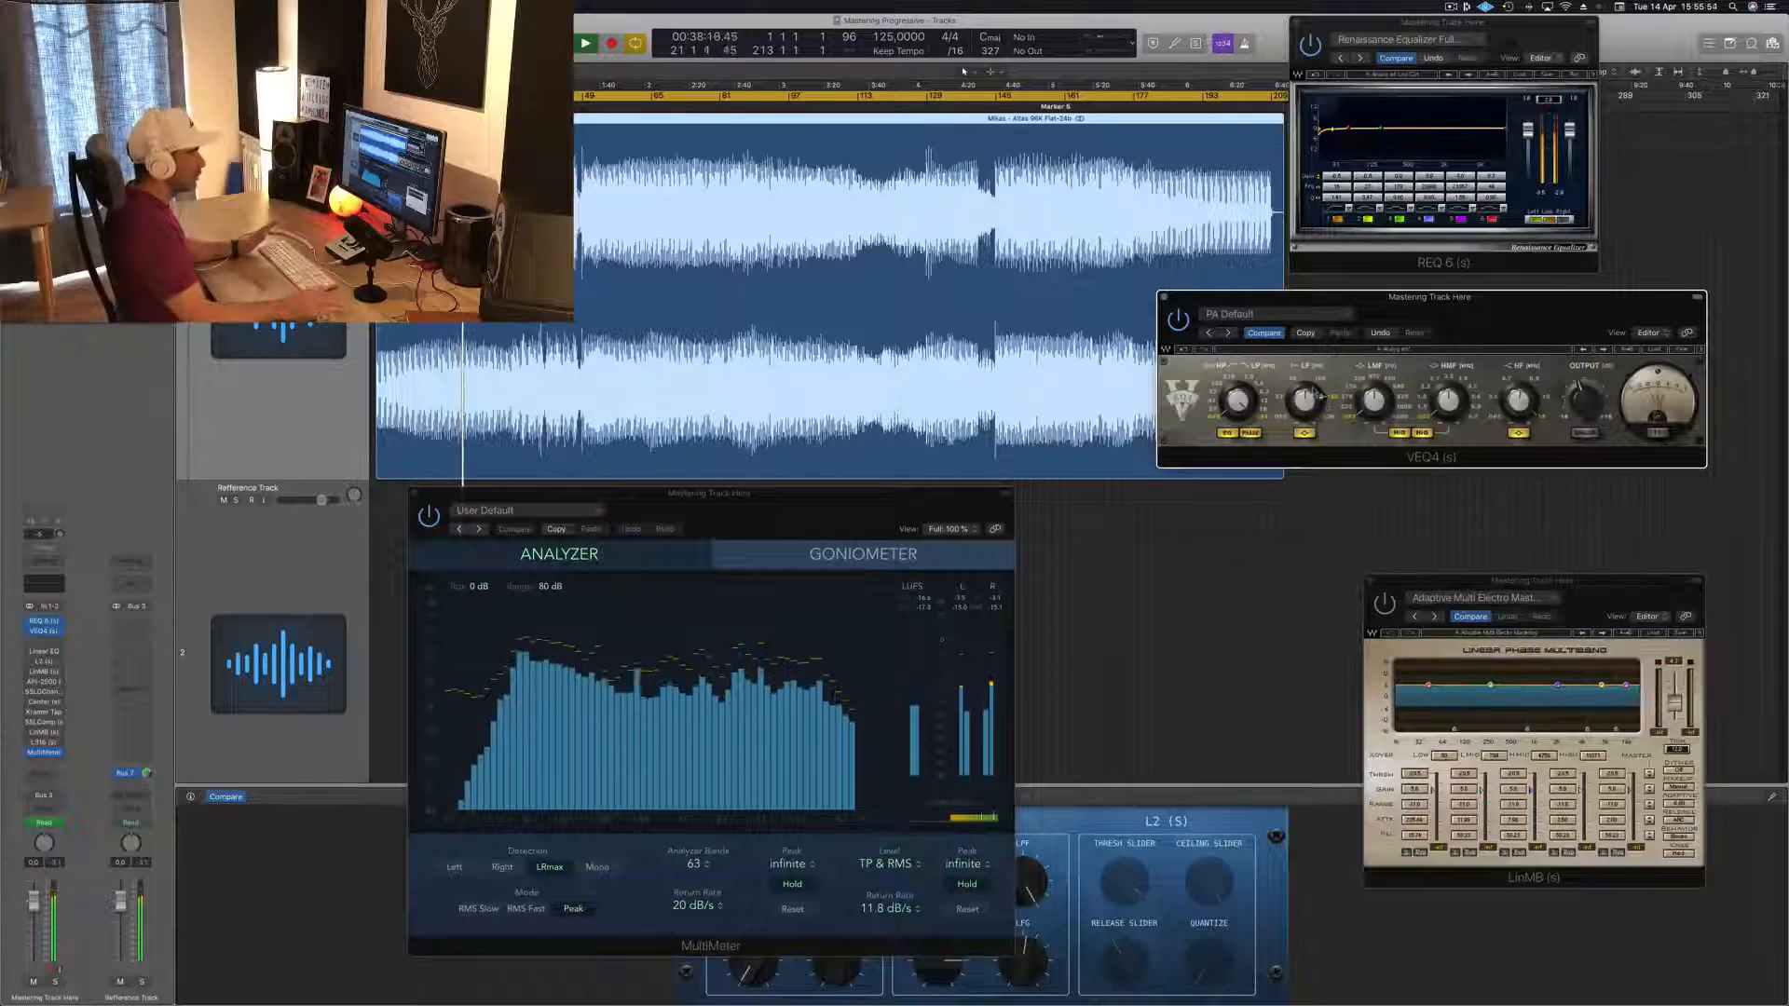
drag(1472, 310, 1481, 314)
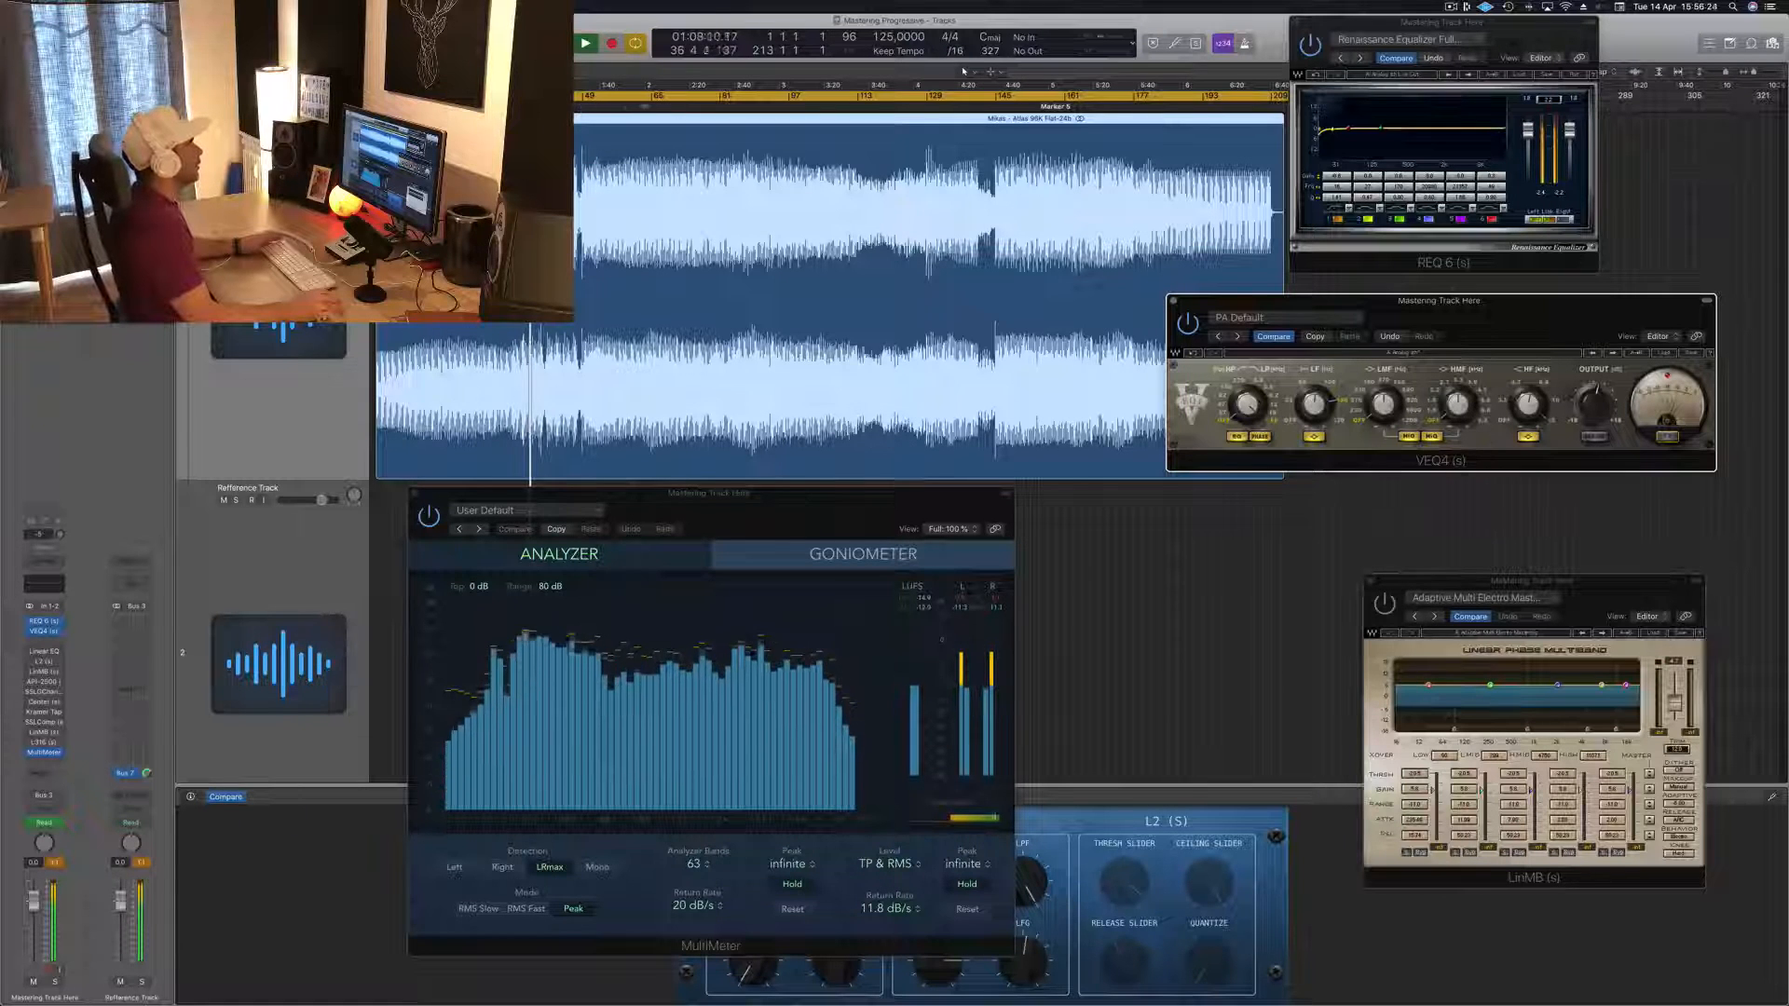
Loop playback from bar 81 onward and reposition the VEQ4 window
click(715, 108)
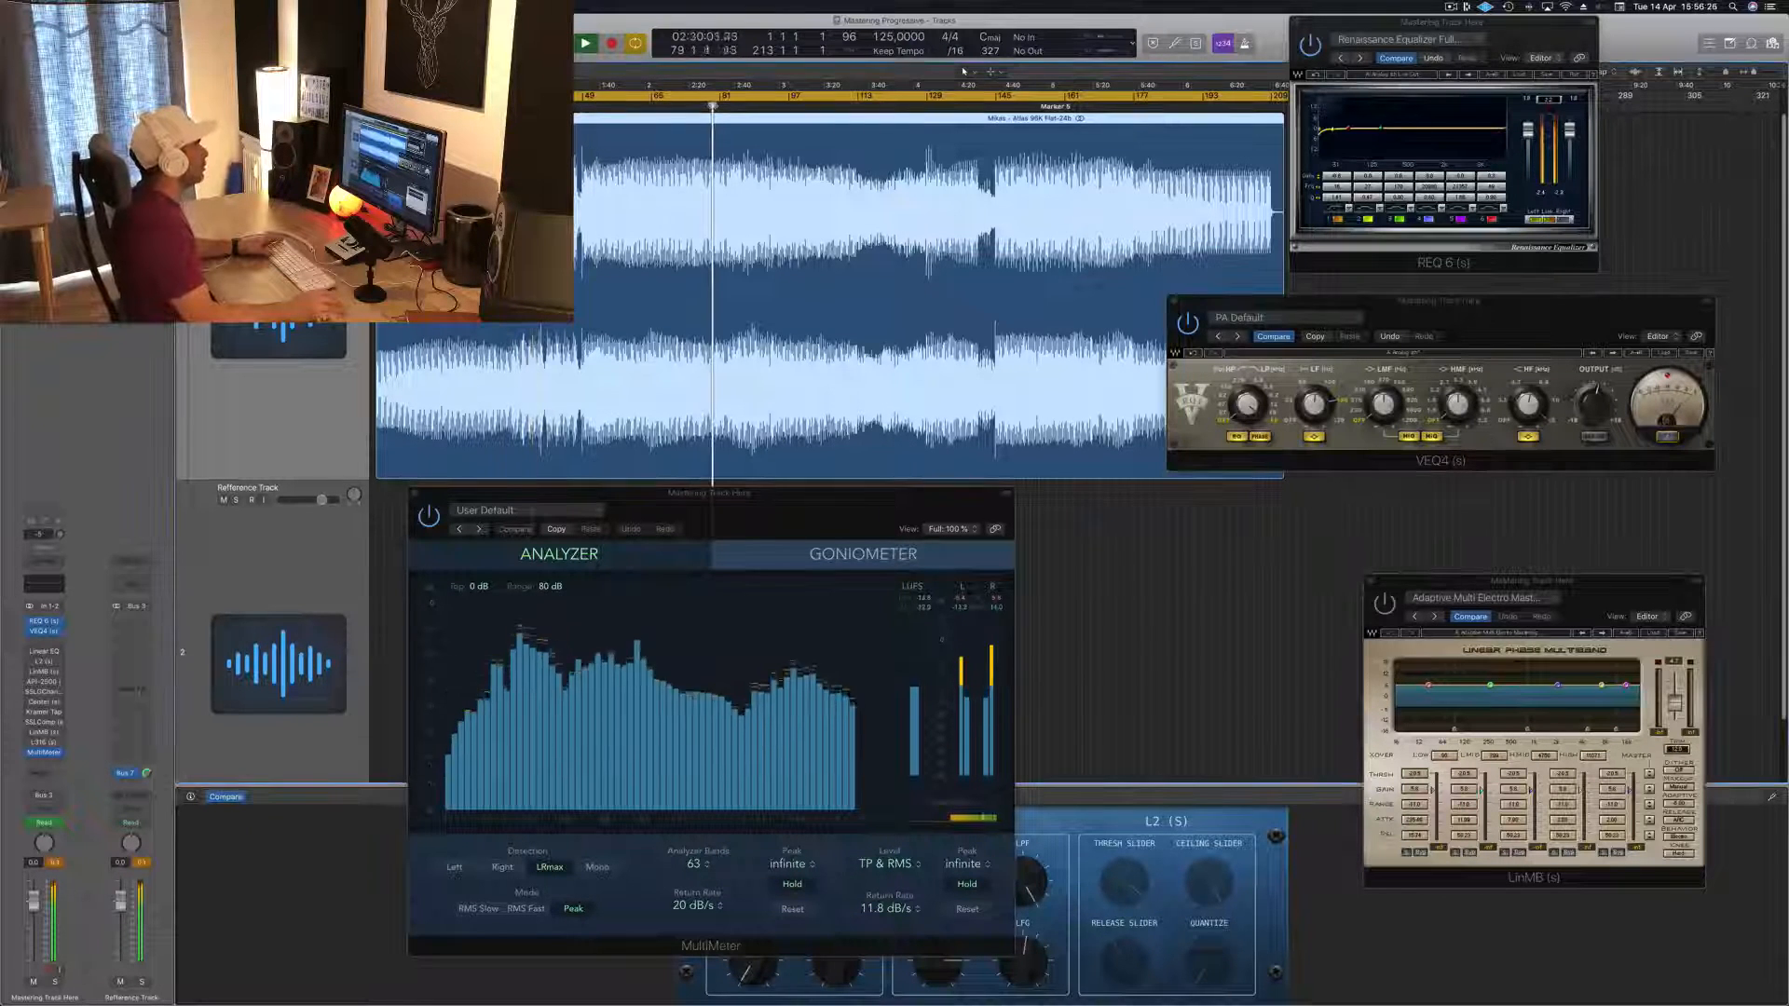
drag(378, 96, 719, 106)
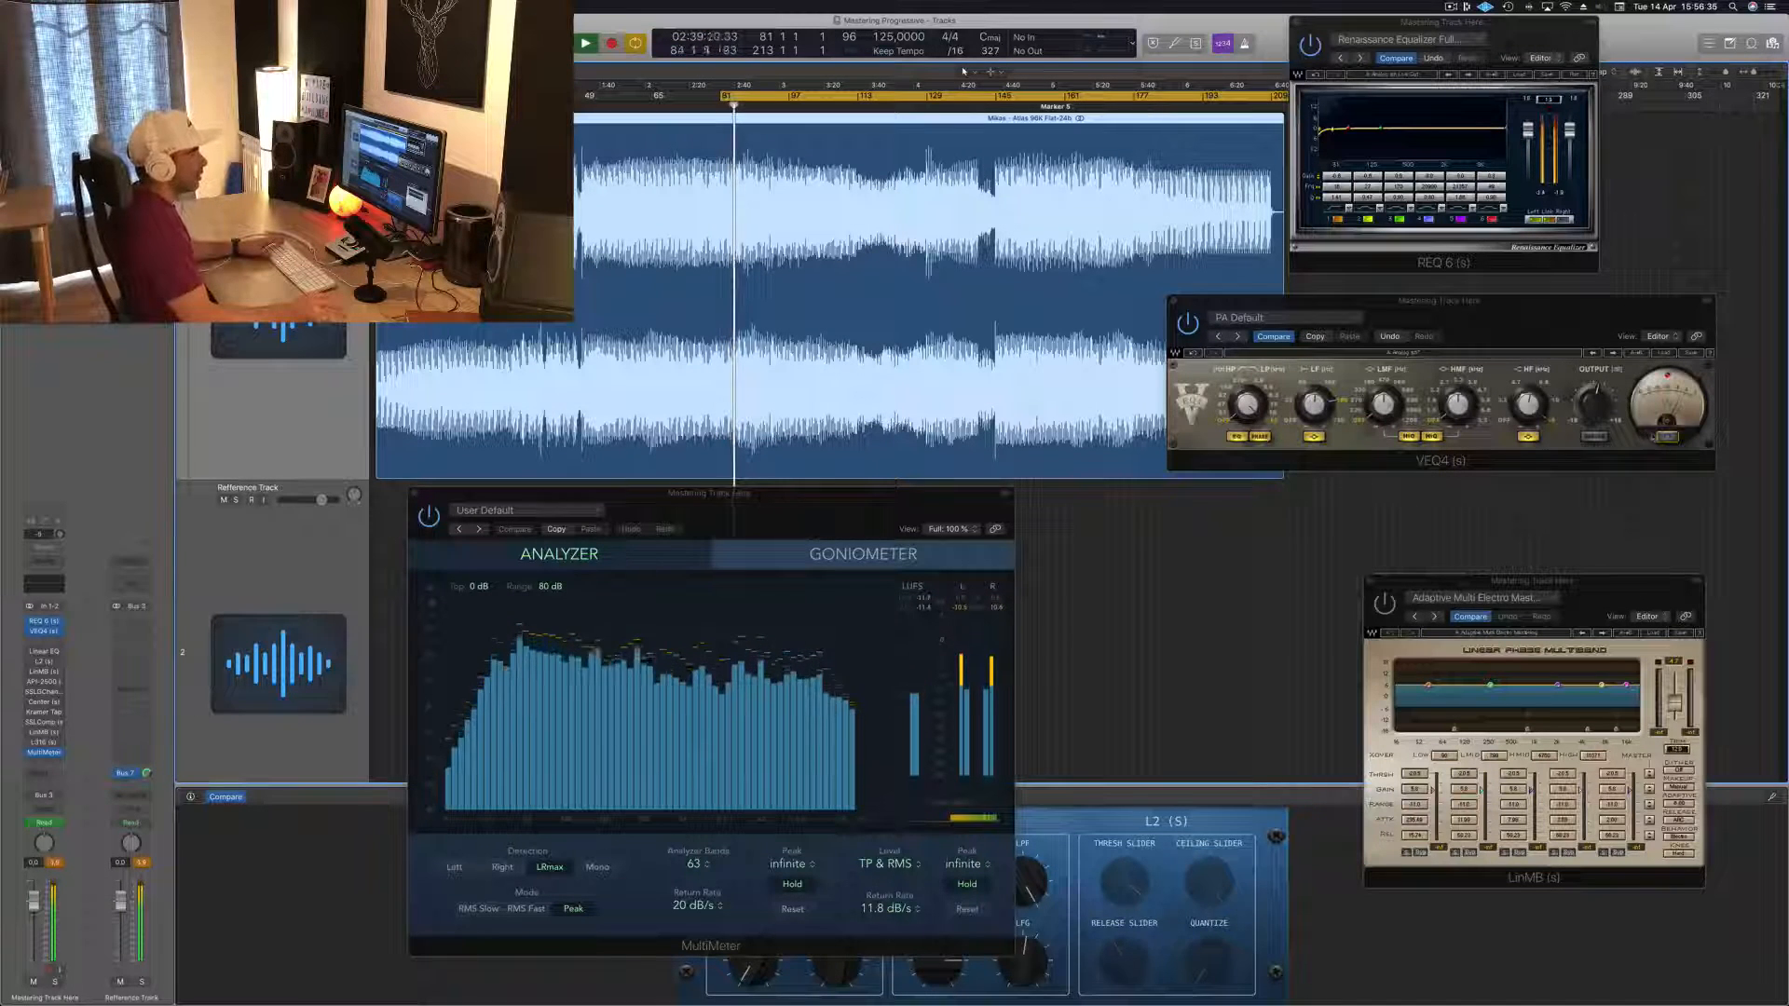
click(1666, 440)
drag(1636, 311, 1672, 296)
key(space)
key(space)
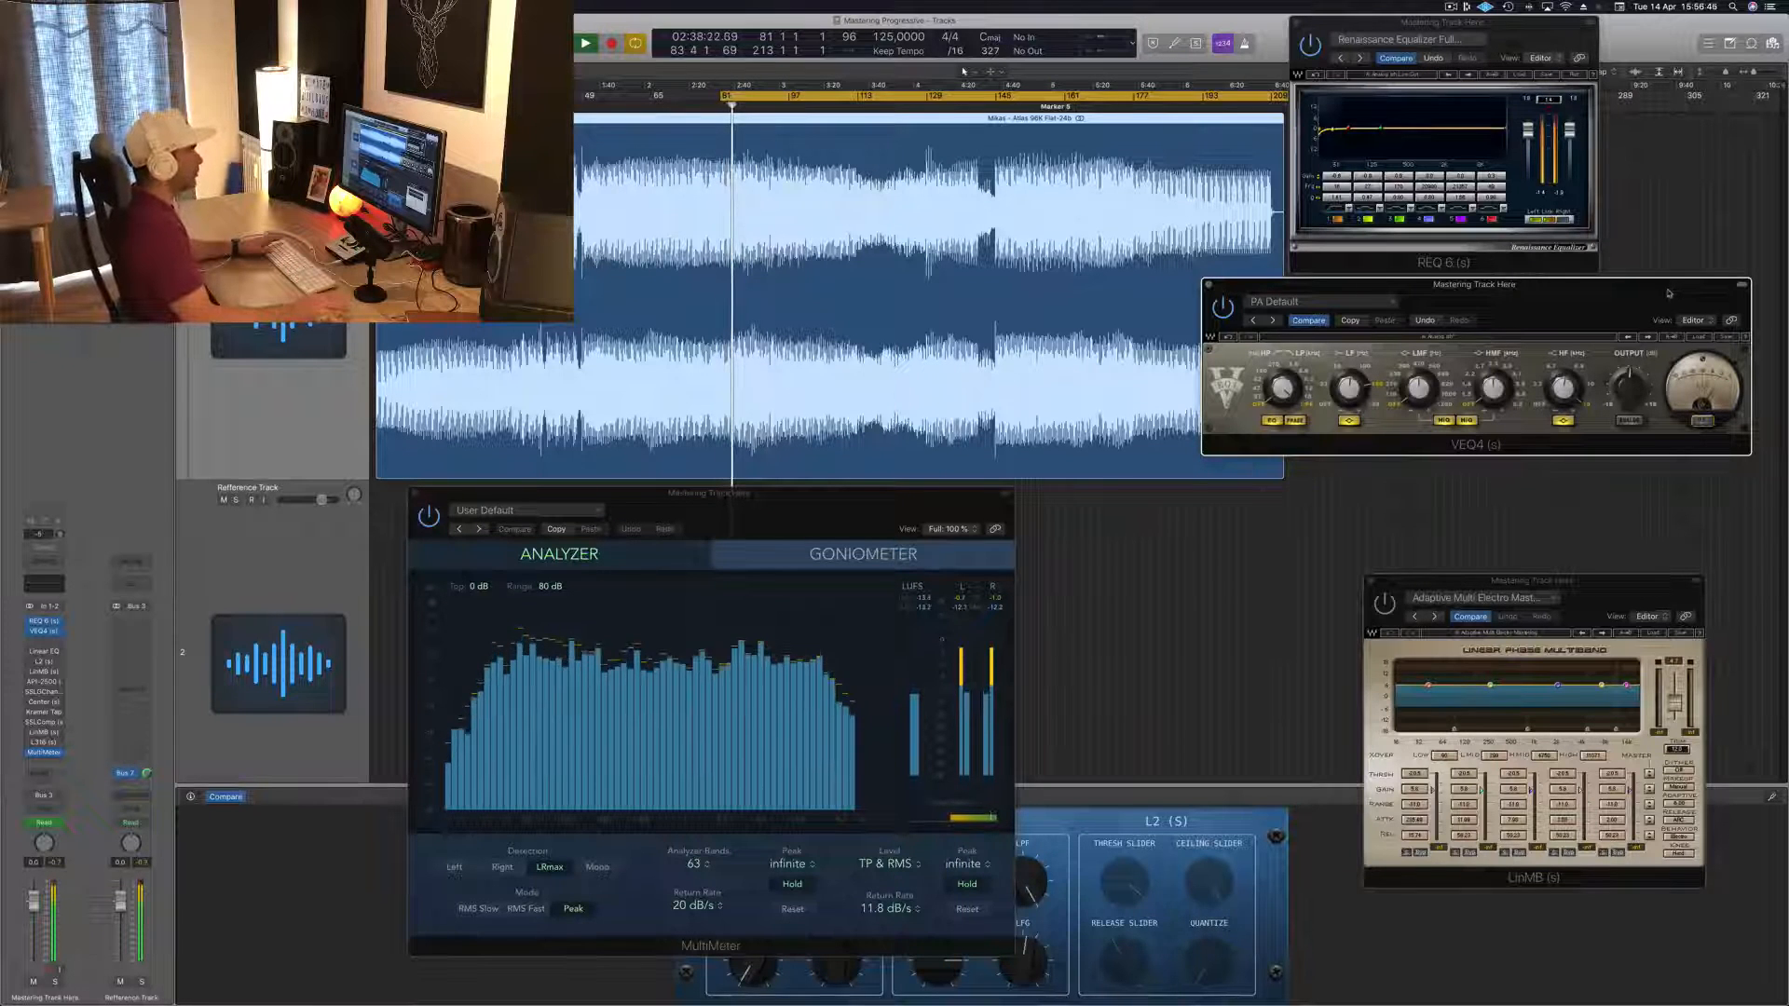
drag(1669, 293, 1672, 295)
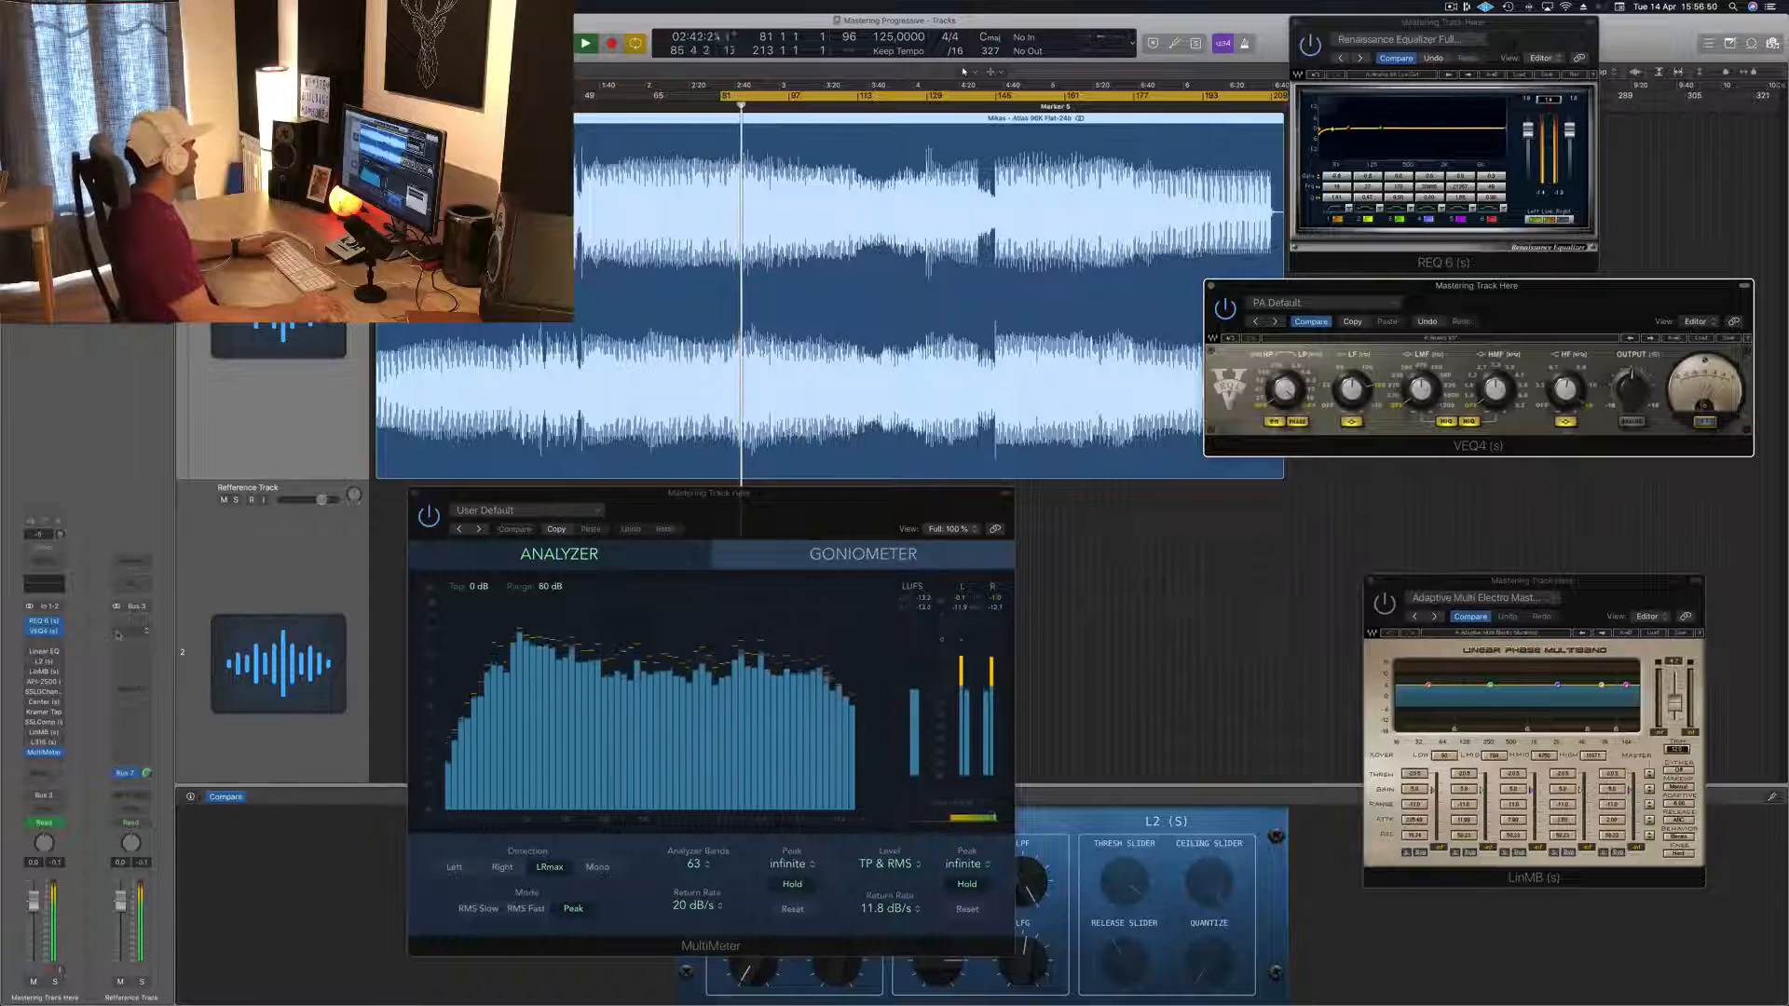
Enable the Linear Phase EQ insert on the mastering track and place its window over the arrangement
click(44, 652)
click(43, 652)
click(44, 652)
drag(339, 34, 696, 194)
Boost the low band of the Linear Phase EQ by 1.2 dB at 64 Hz, comparing with the bypassed sound
mouse_move(560, 542)
mouse_down()
mouse_move(559, 560)
mouse_move(560, 538)
mouse_up()
click(406, 208)
click(407, 208)
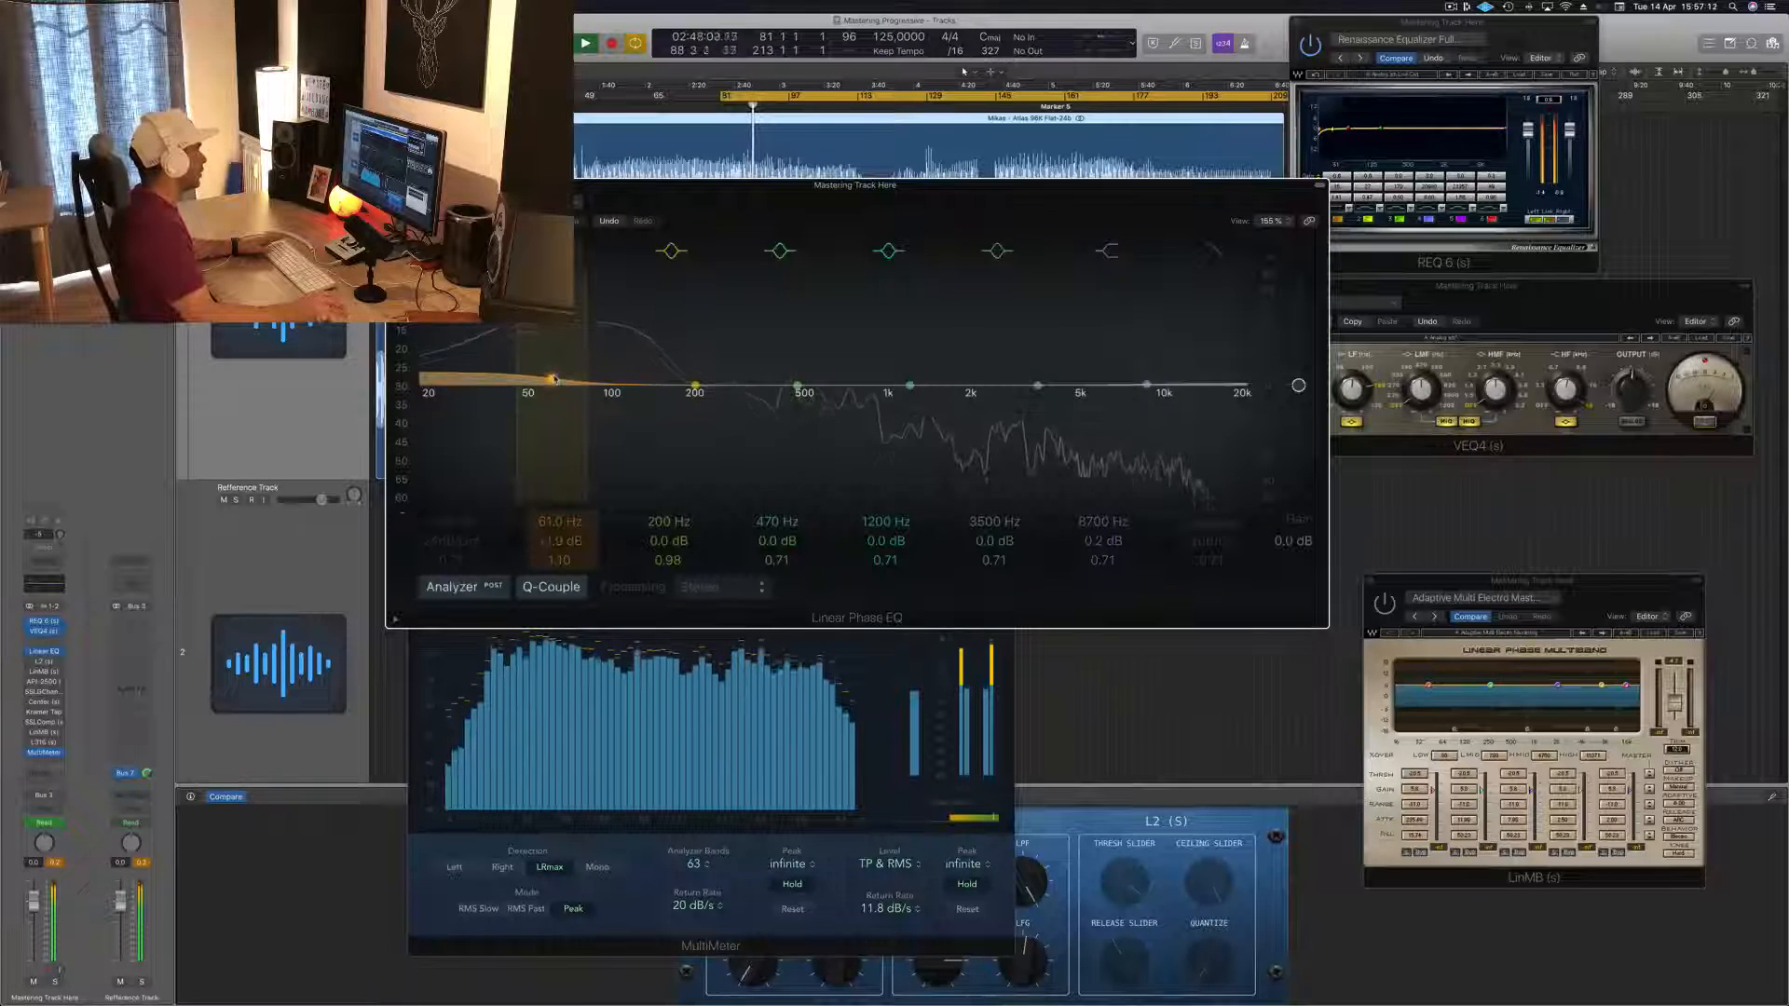
drag(554, 380, 561, 381)
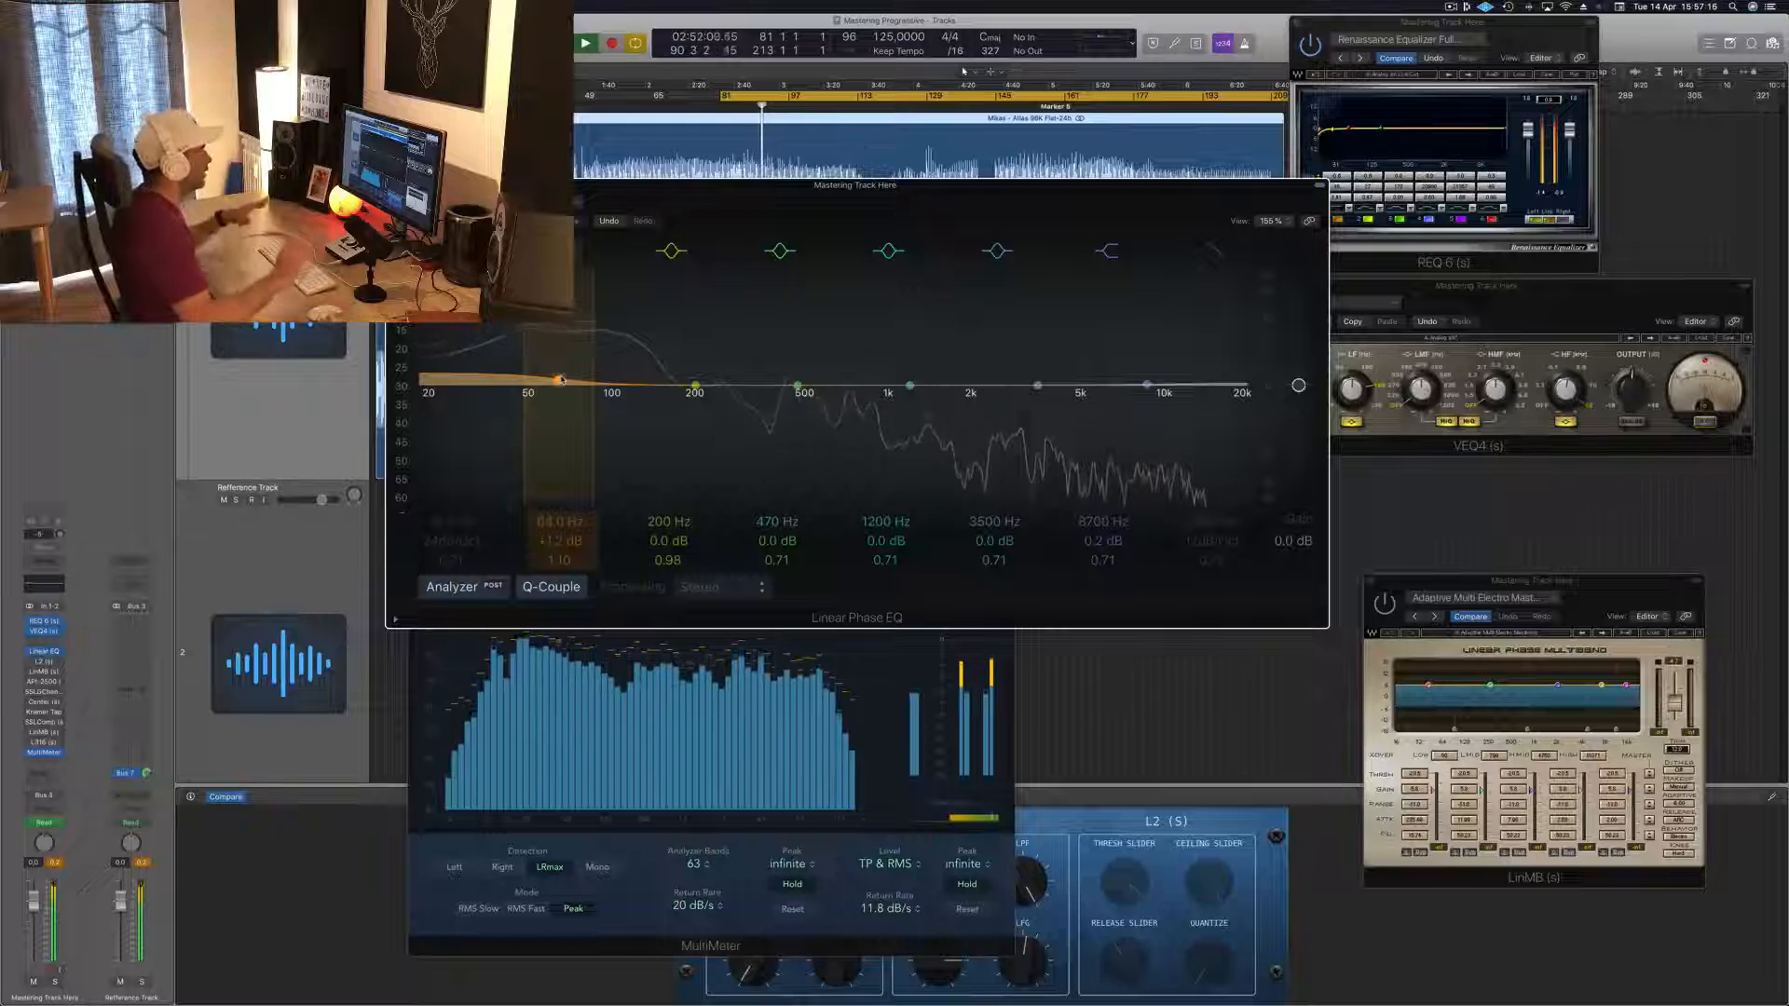
drag(1030, 281, 1001, 348)
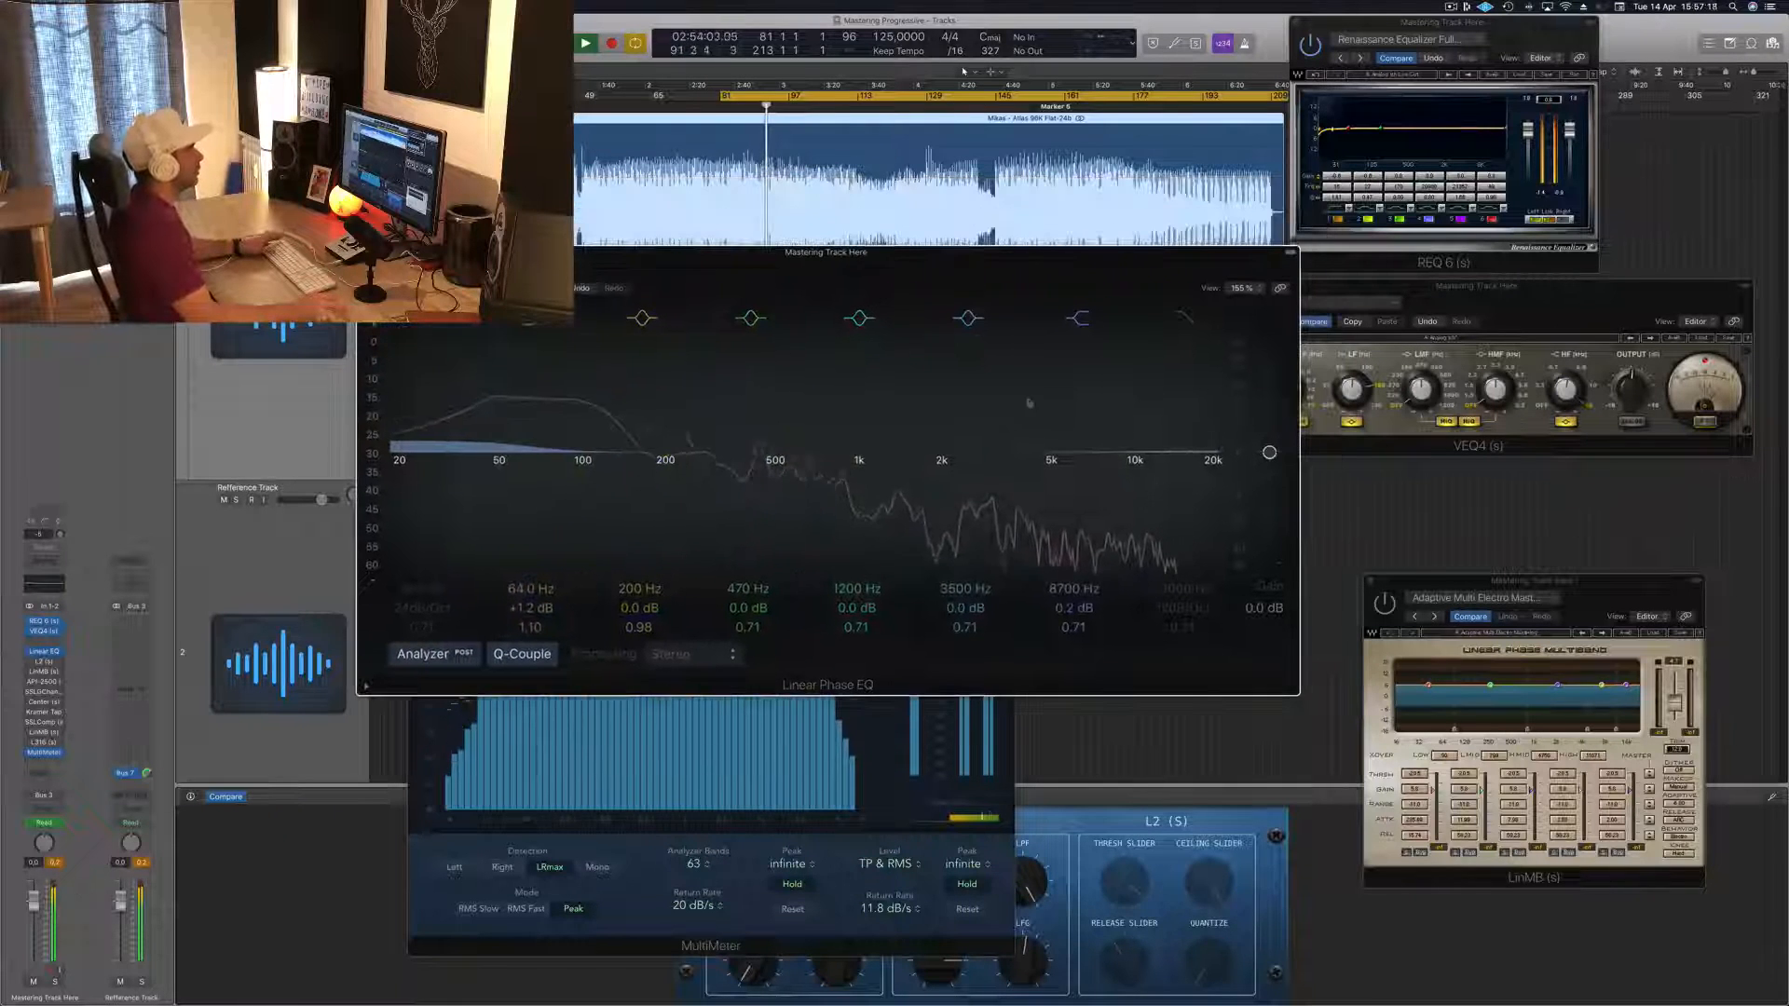
Restart the loop and raise the Linear Phase EQ's high shelf to about +1.6 dB at 12200 Hz
key(space)
key(space)
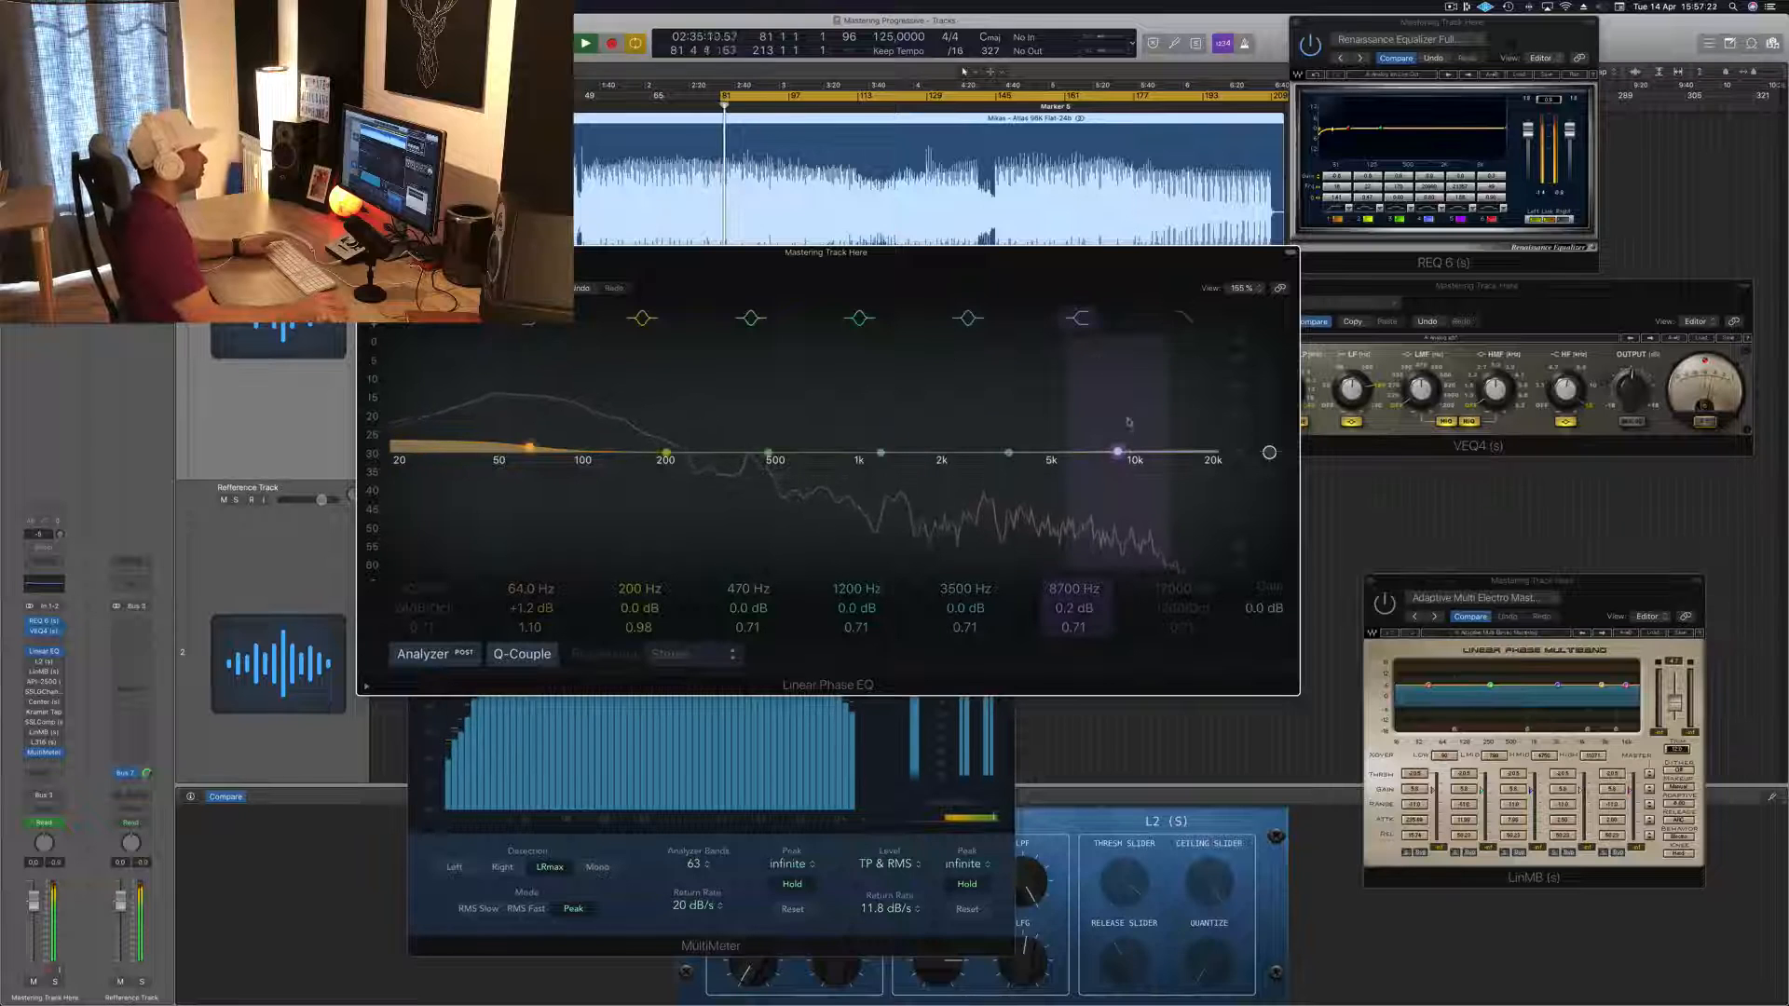
drag(1117, 447, 1115, 428)
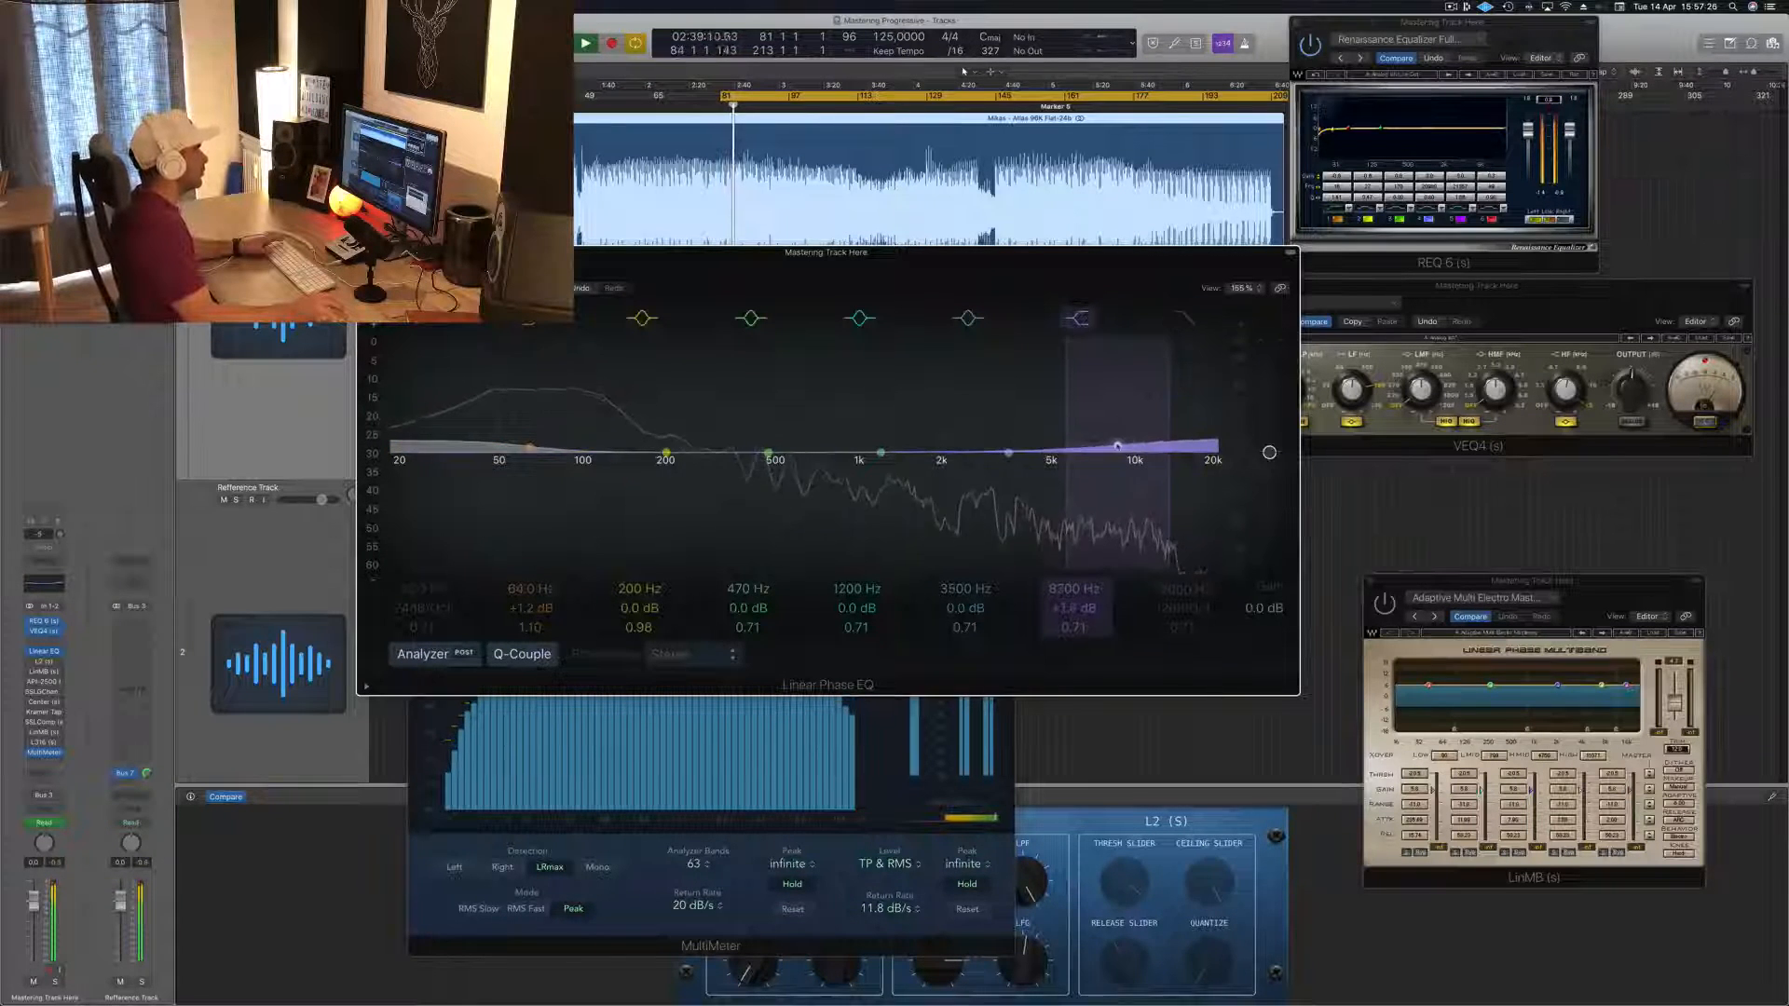
drag(1117, 447, 1159, 444)
Cut the Linear Phase EQ's upper-mid band by 0.9 dB at 5800 Hz with a Q of 1.70
drag(1012, 453, 1060, 458)
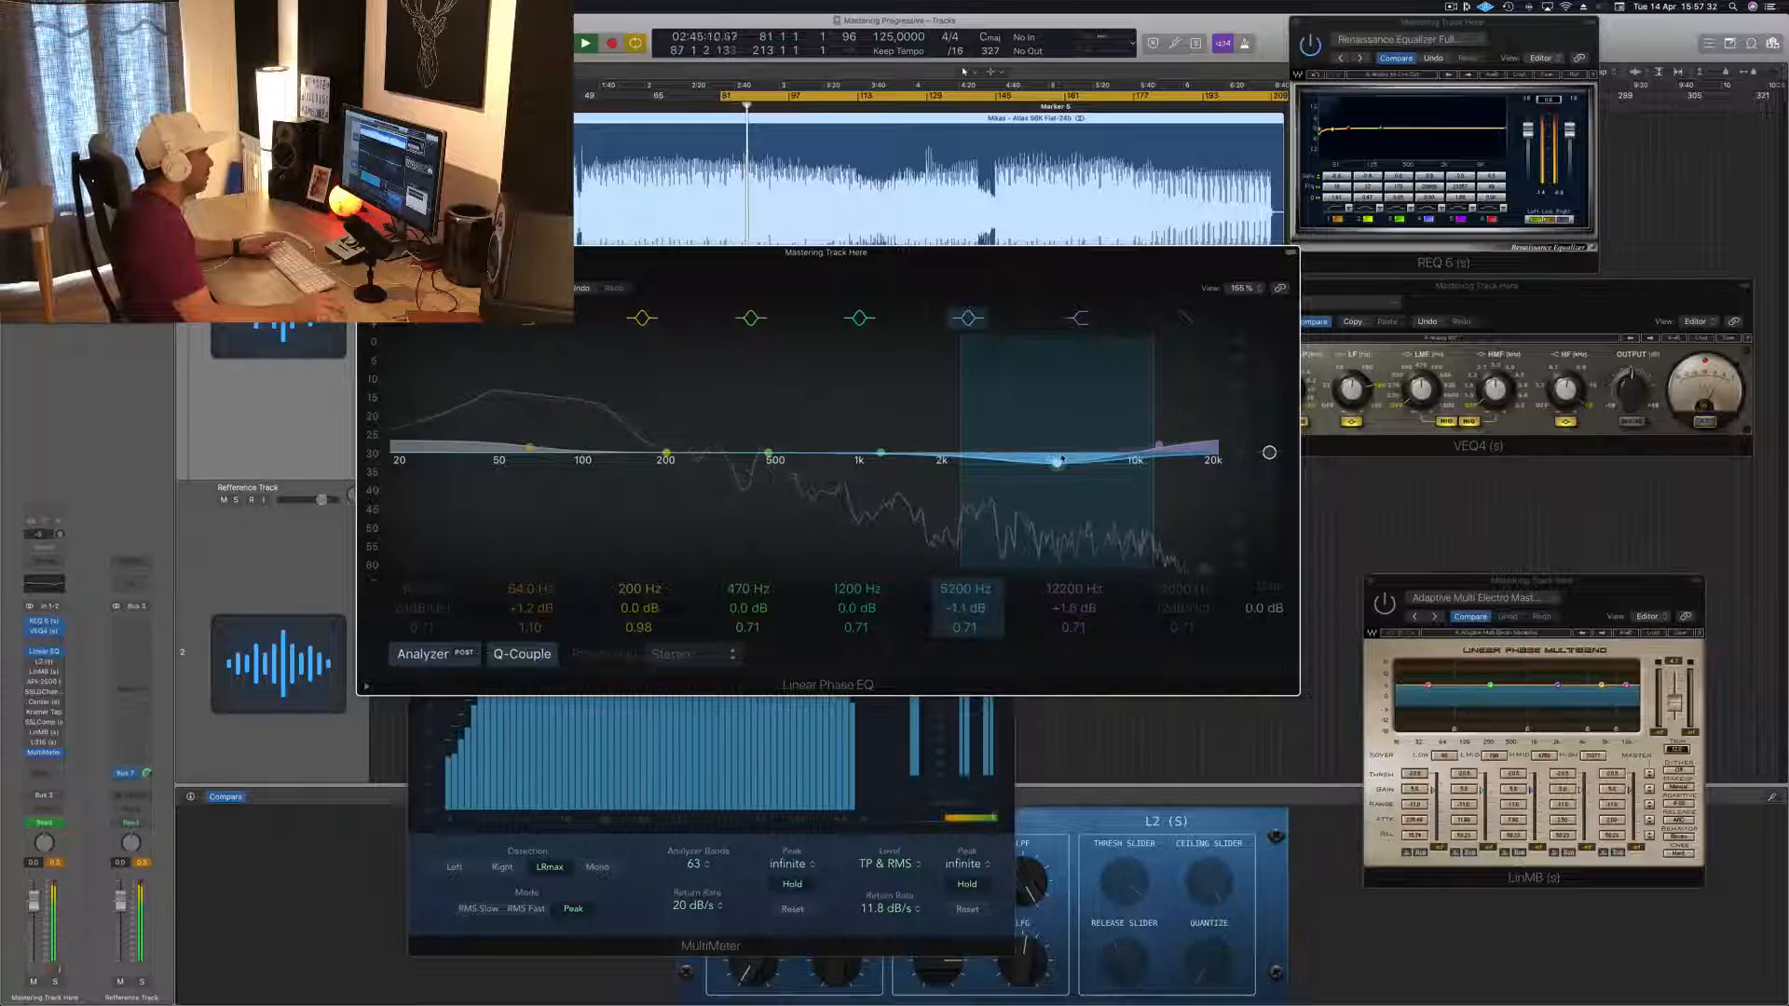
drag(964, 627, 964, 597)
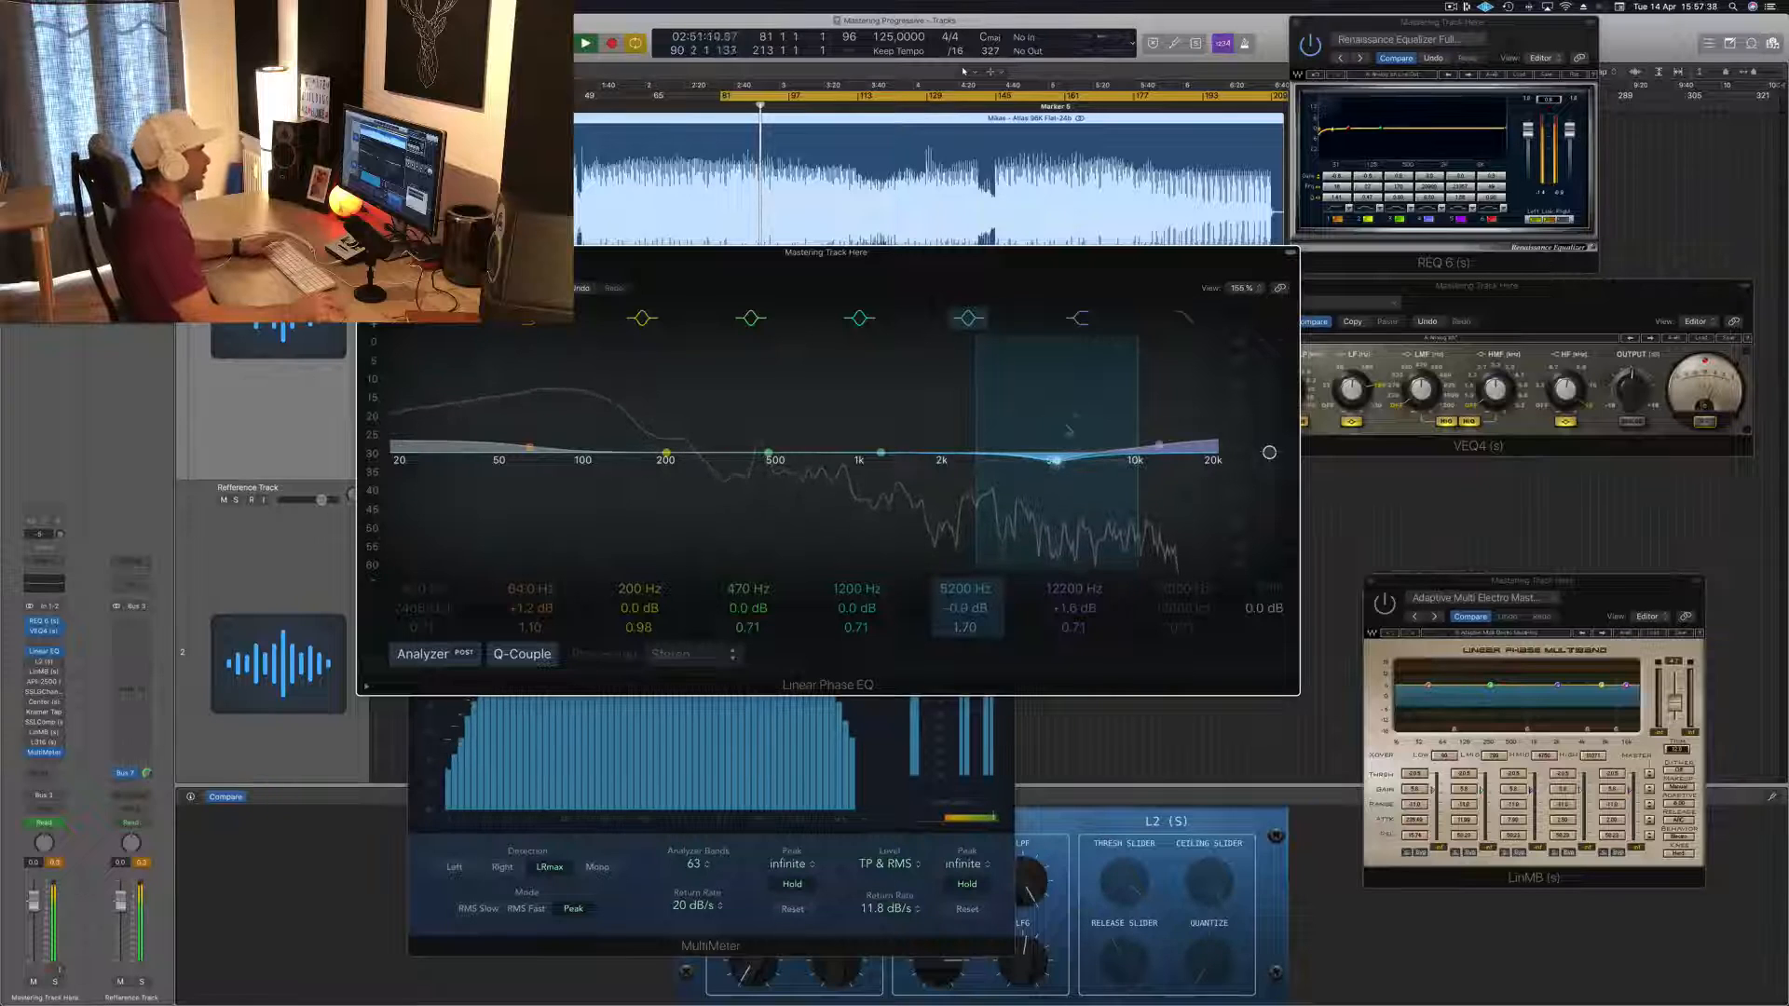
drag(1055, 460, 1067, 462)
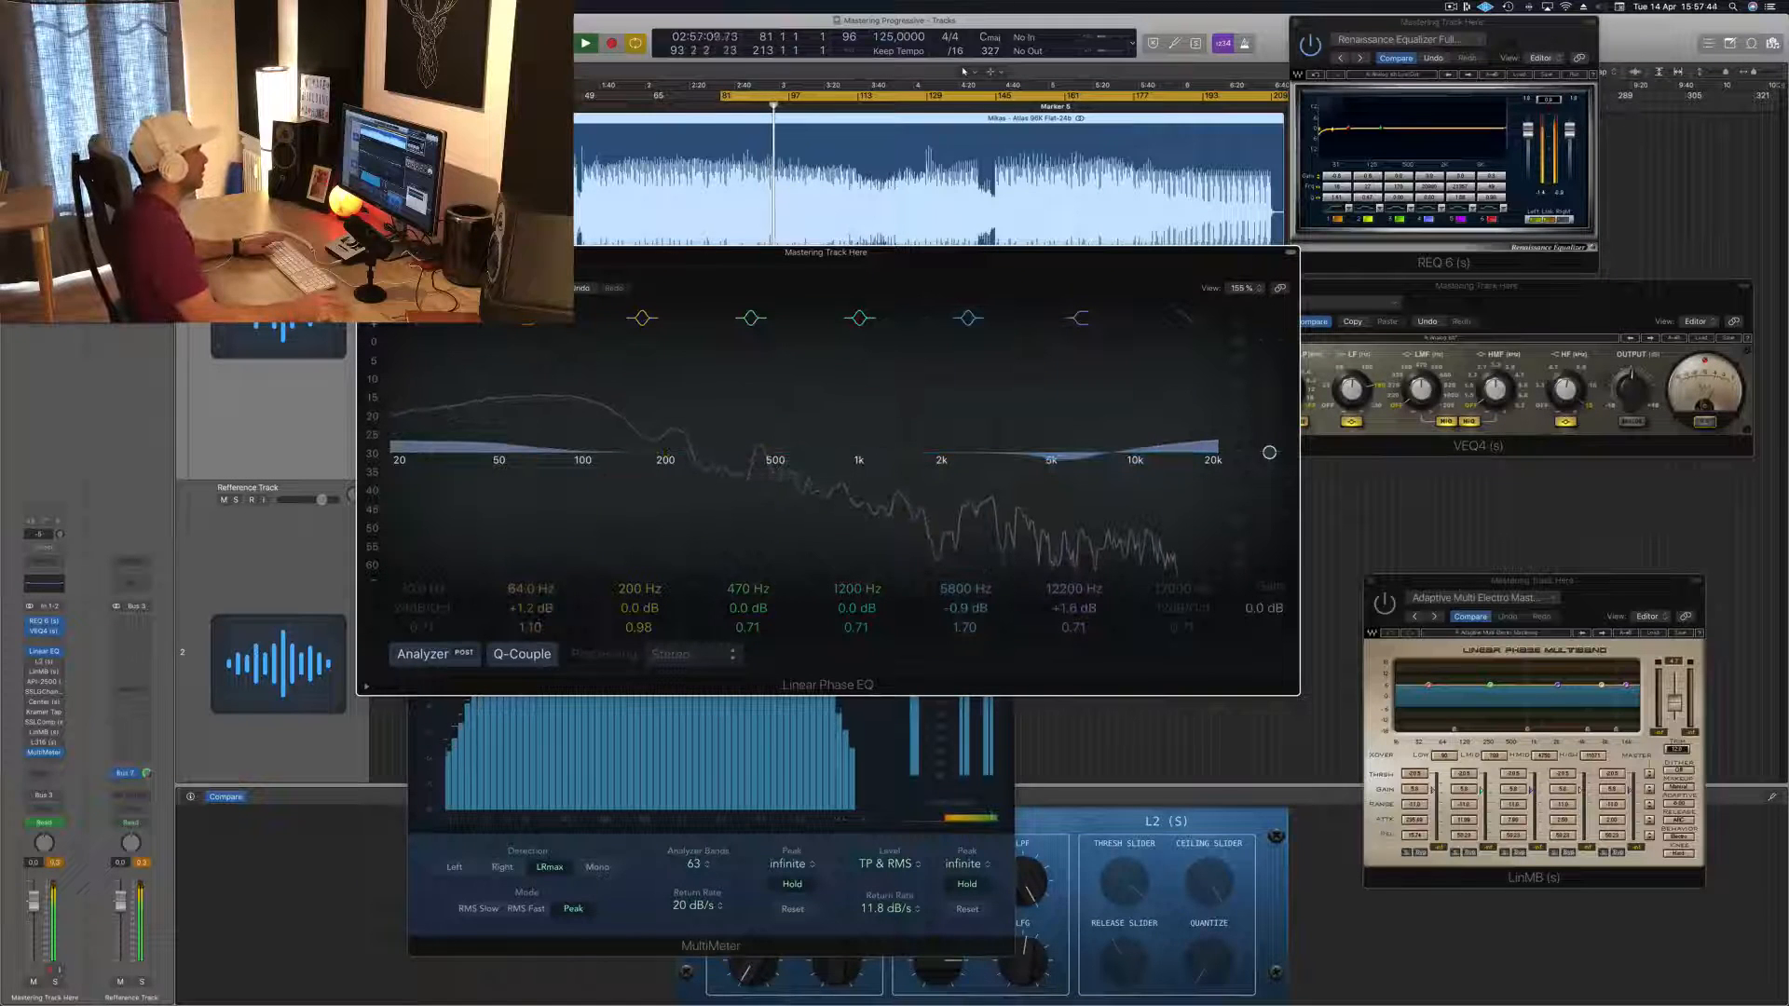
Compare the loop with the Linear Phase EQ bypassed and re-enabled, and close its window
drag(693, 271, 707, 274)
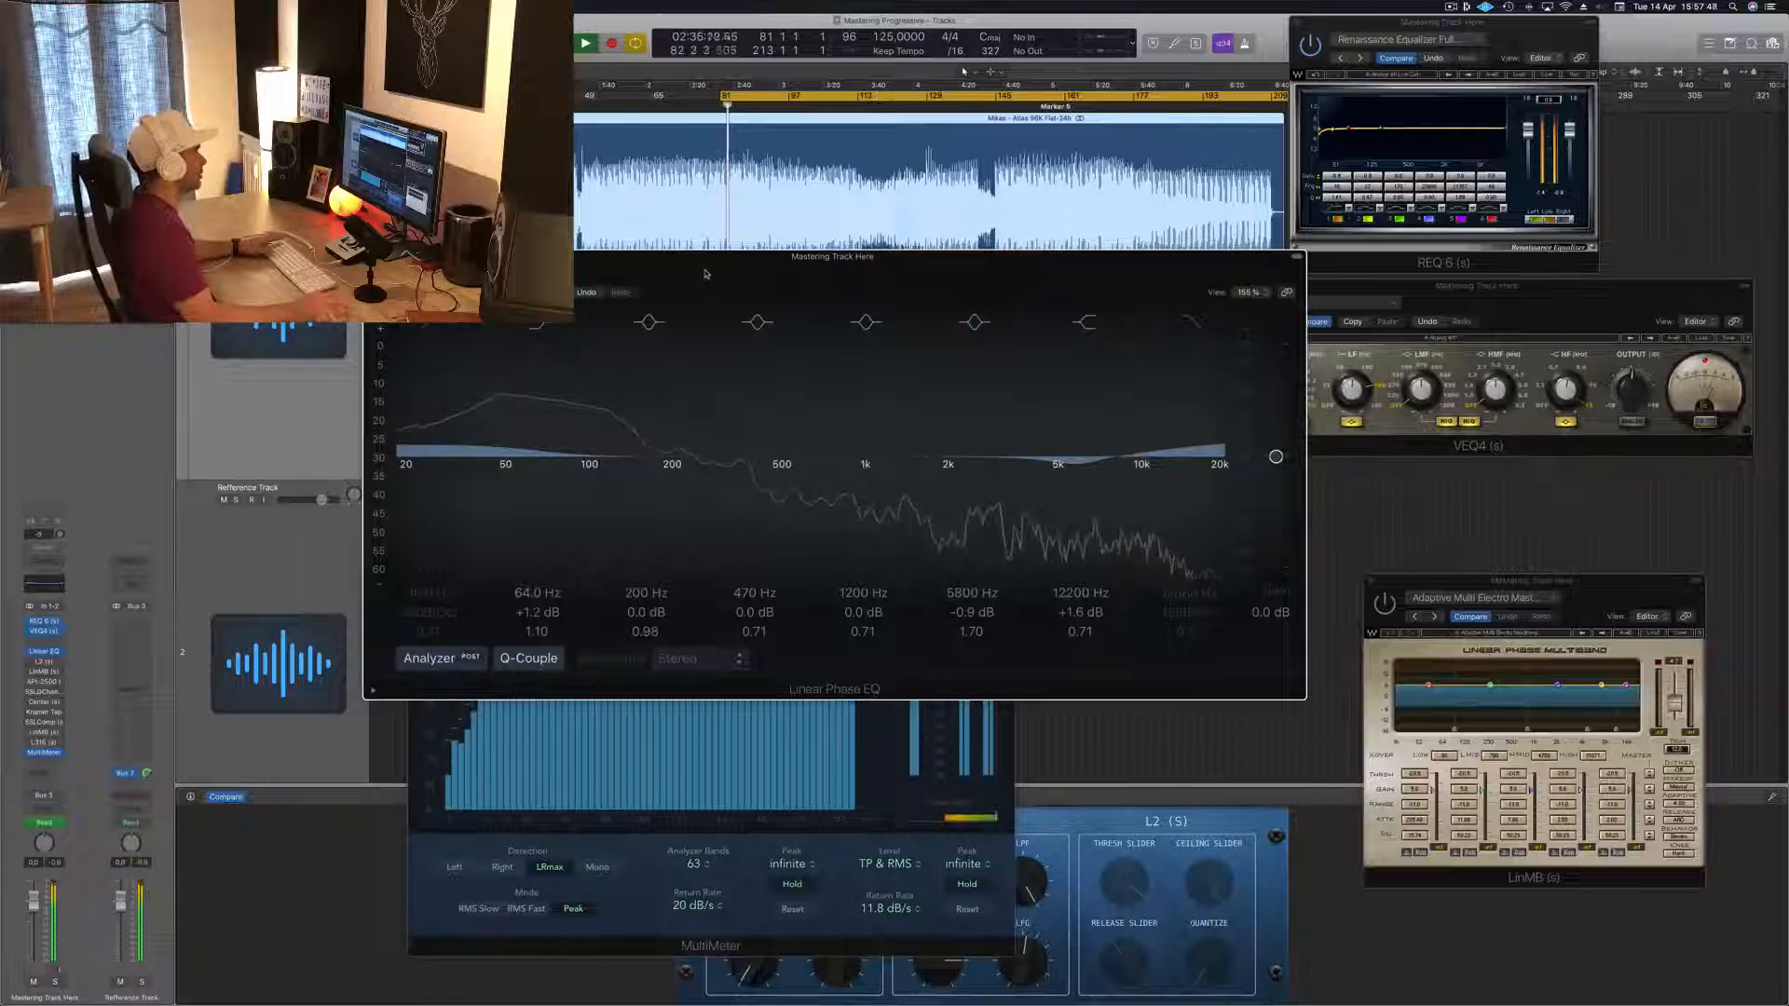
click(384, 279)
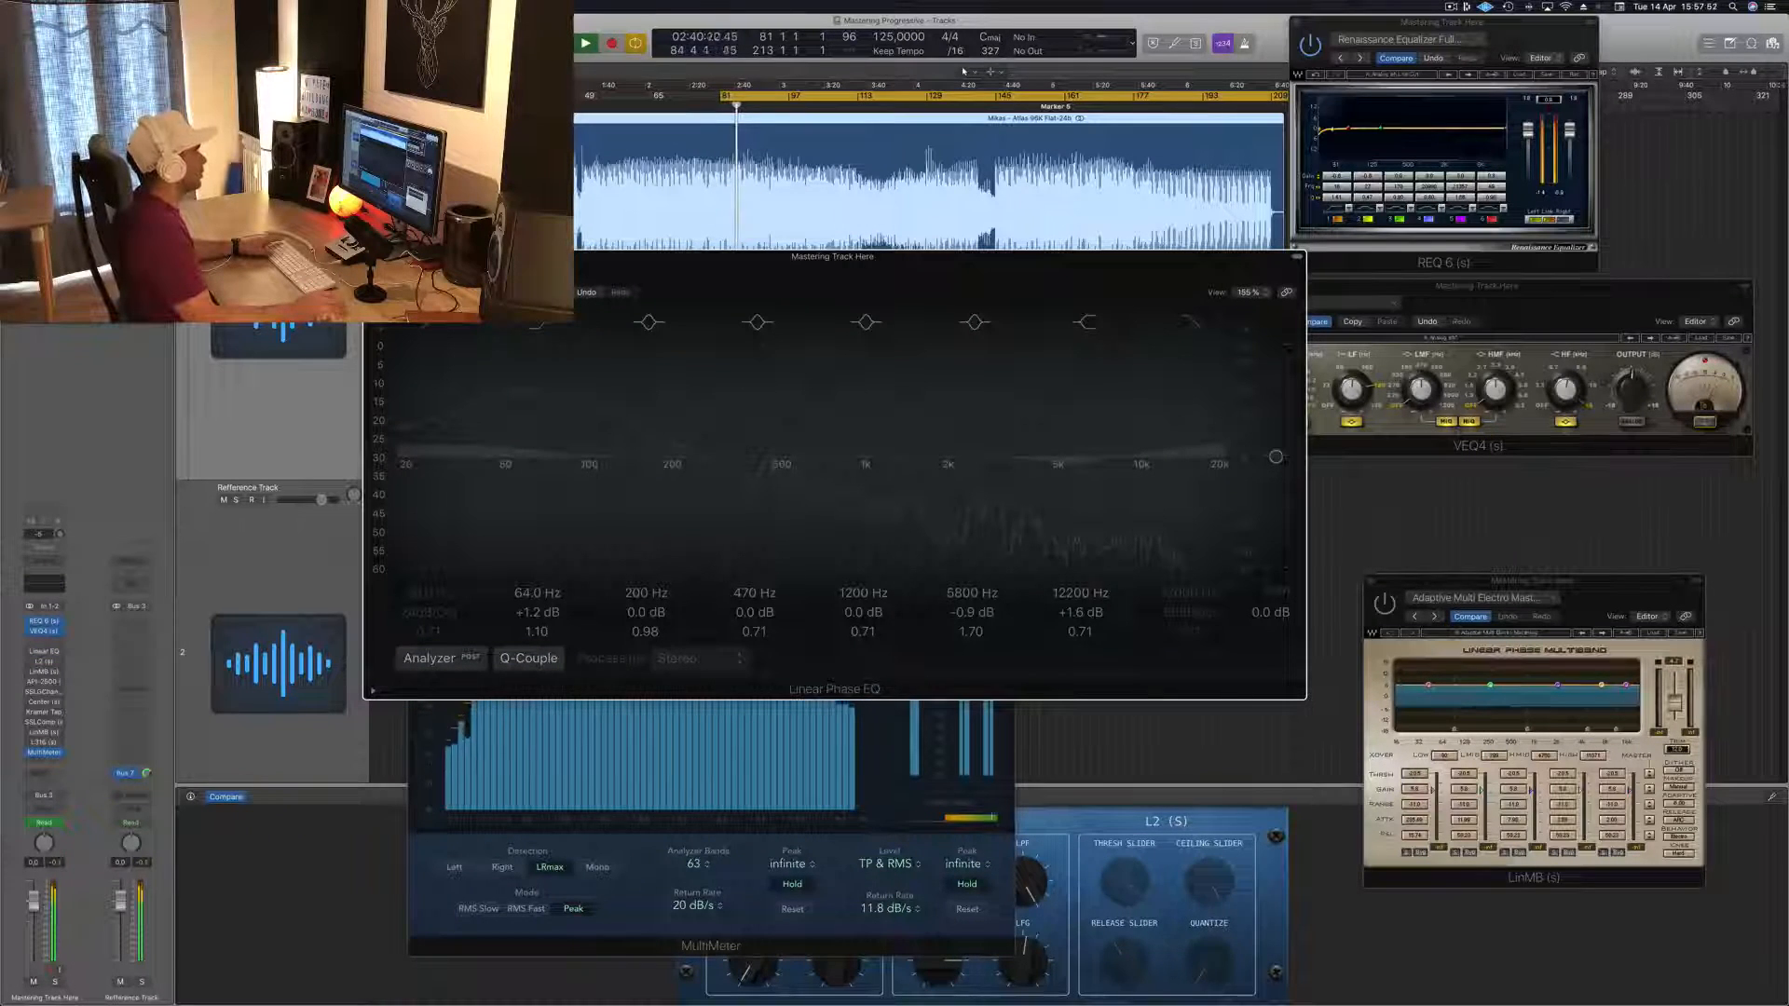
click(384, 279)
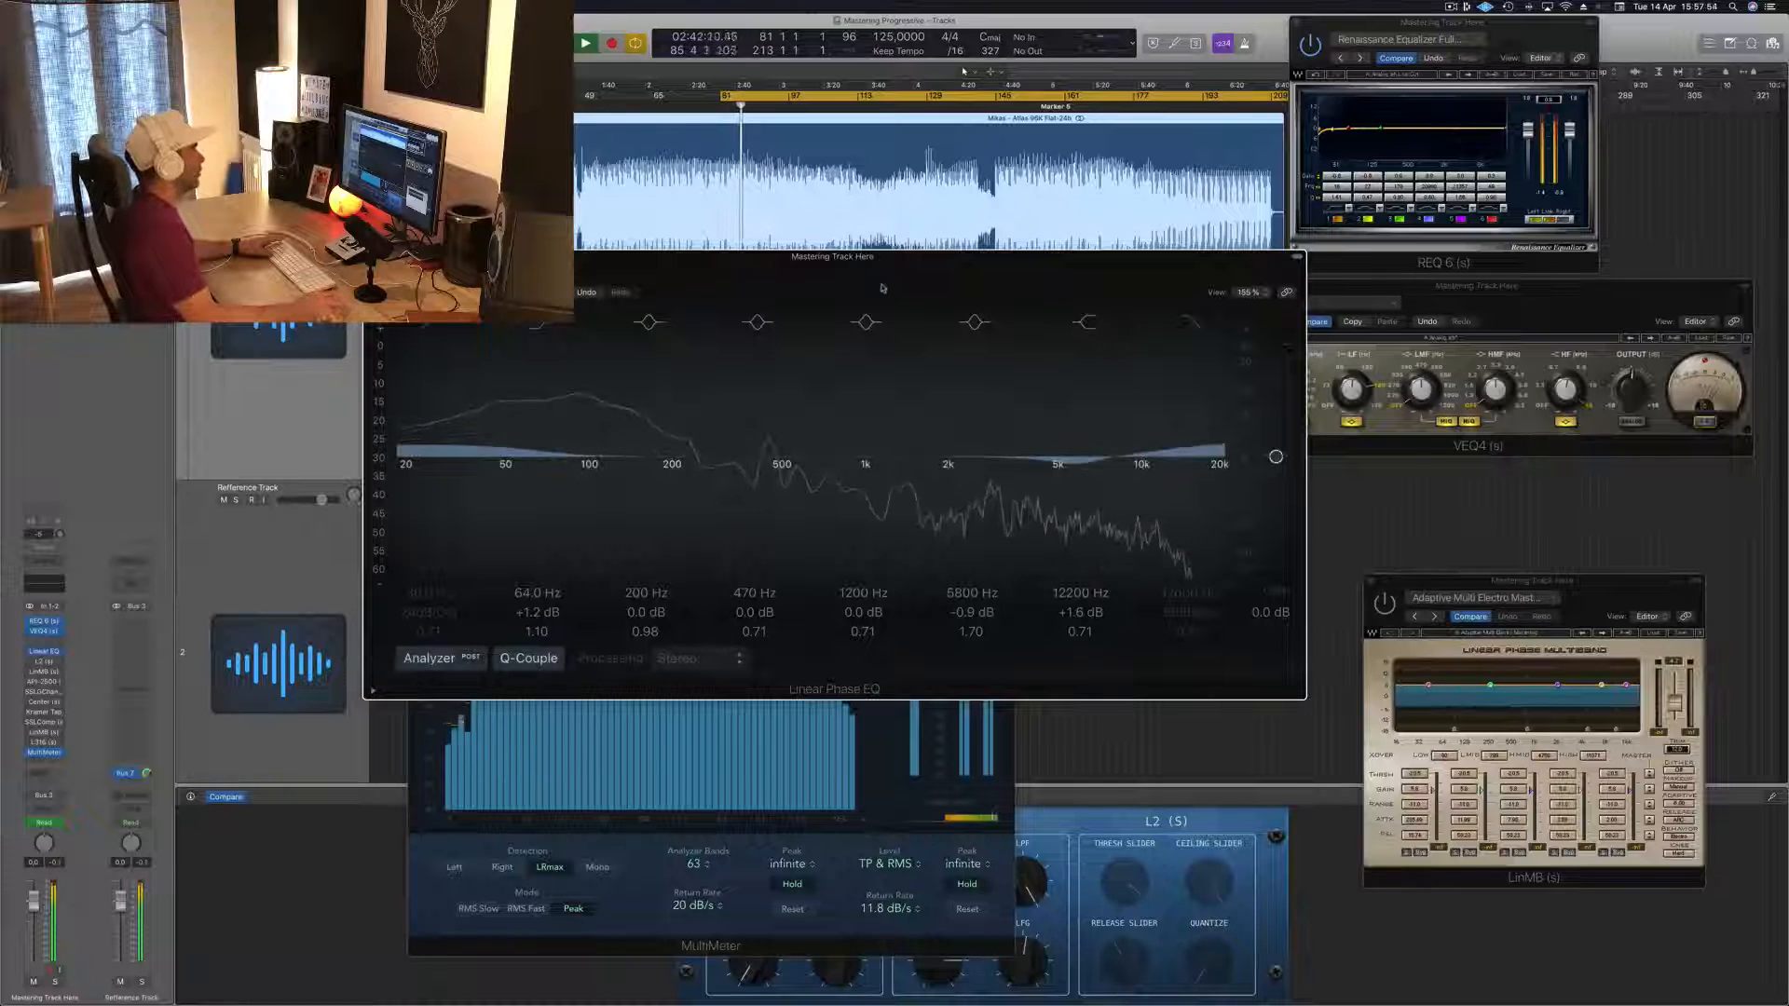
drag(950, 274, 1066, 276)
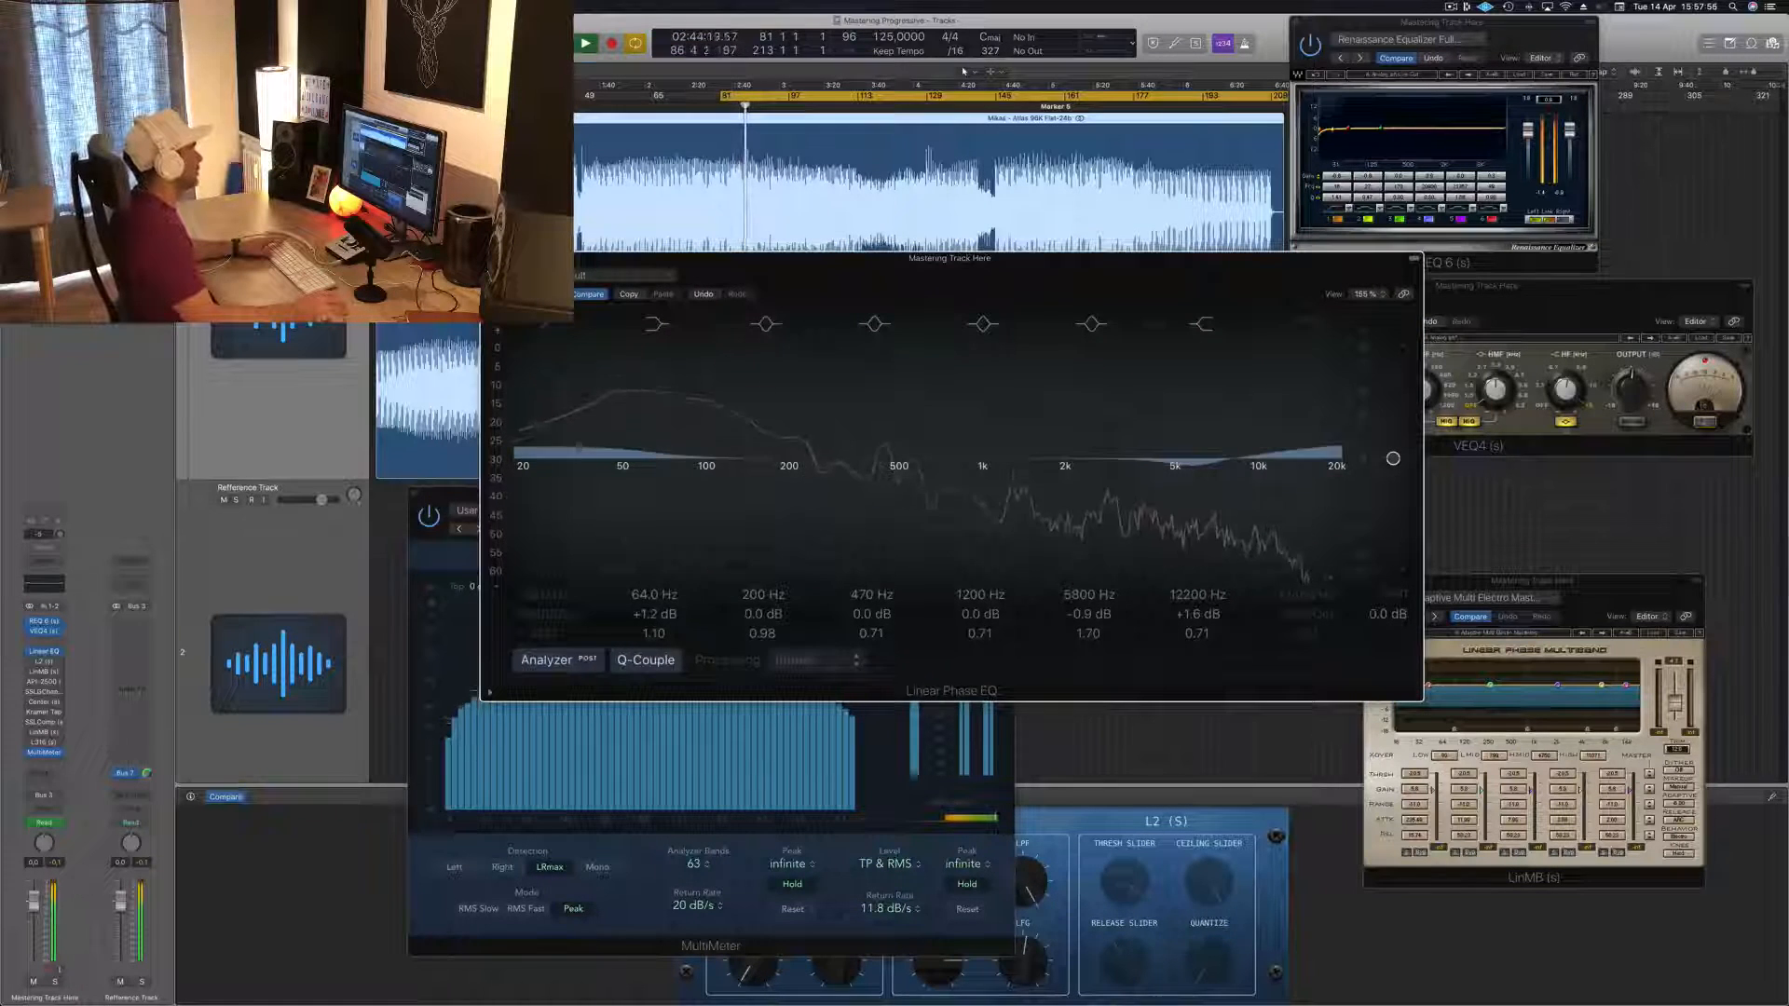
click(488, 258)
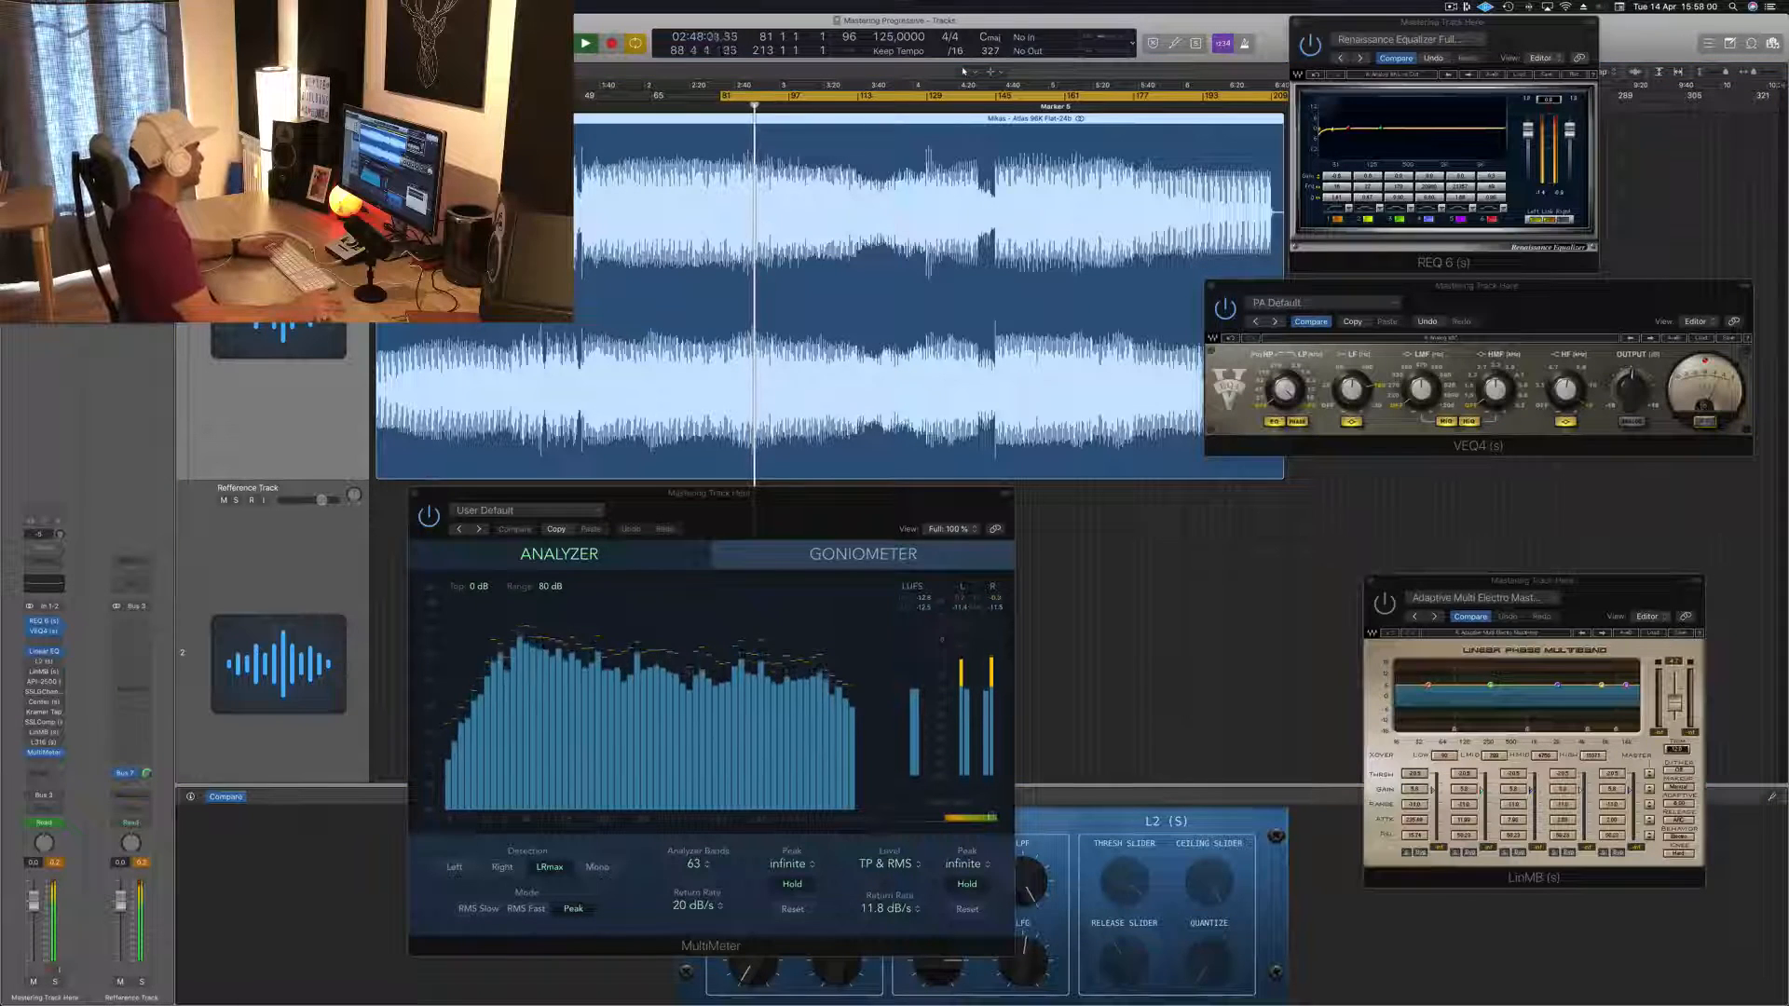
Enable the L2 Ultramaximizer on the mastering track, place its window over VEQ4 and restart the loop
drag(372, 61, 1421, 421)
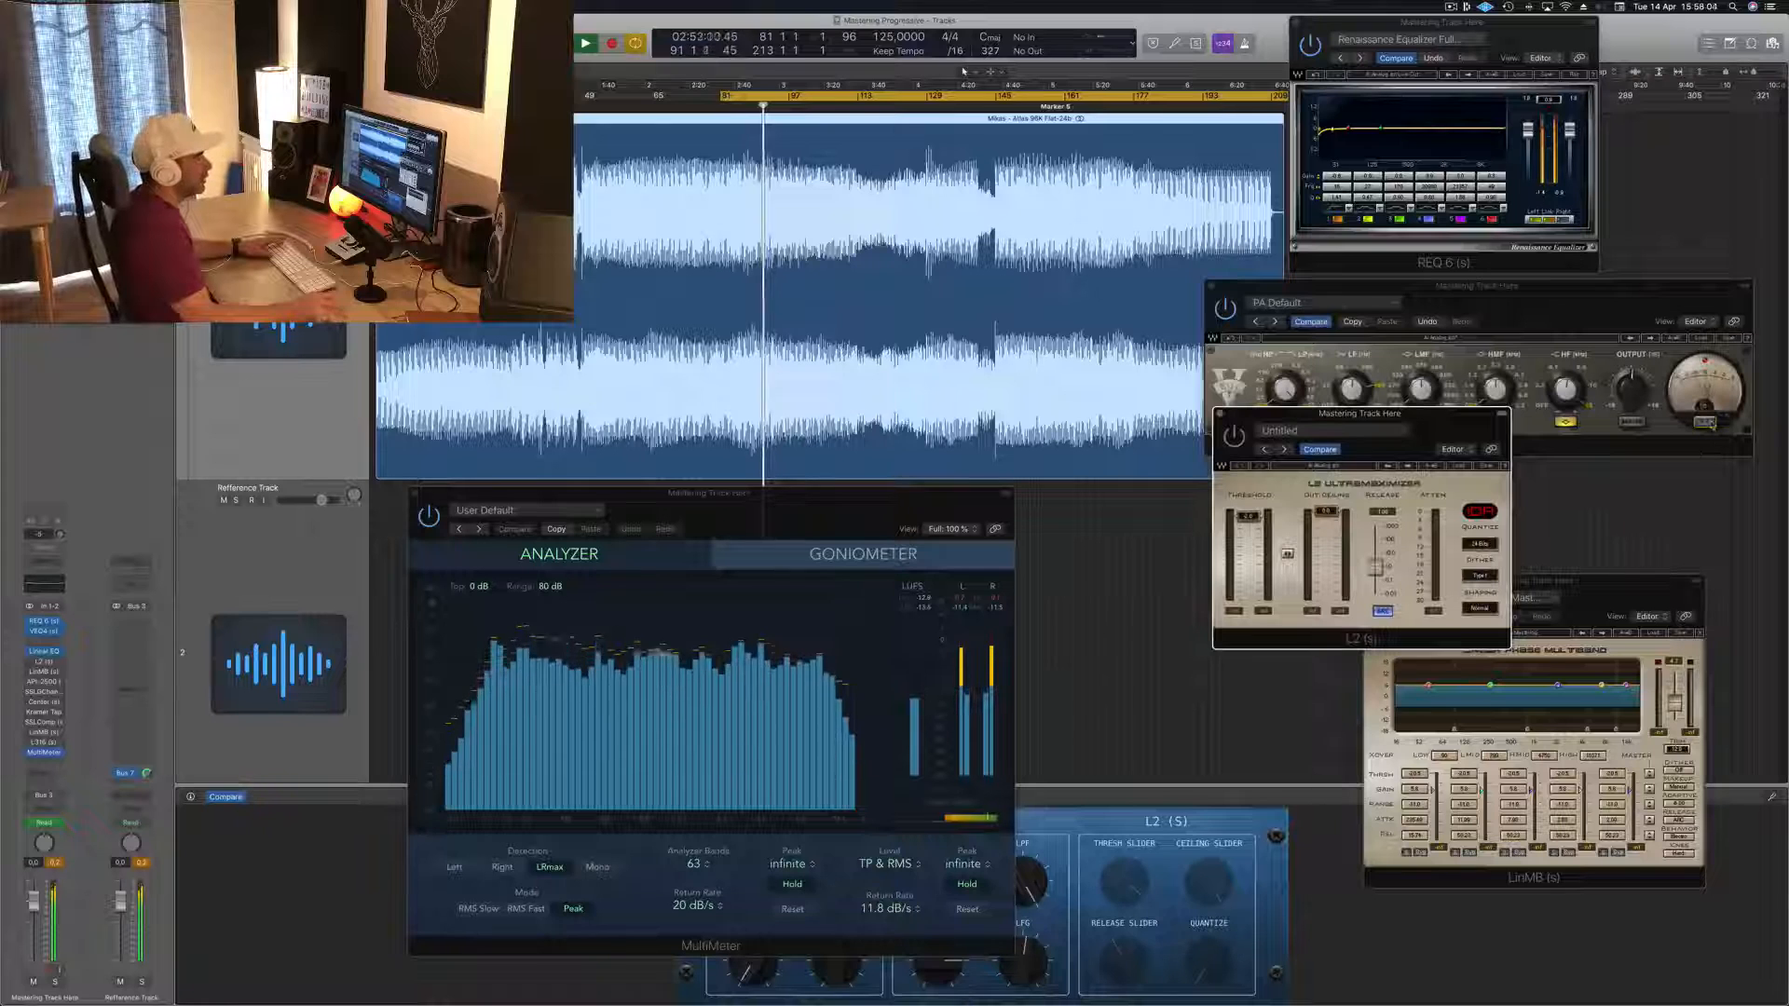
click(1731, 281)
click(1407, 639)
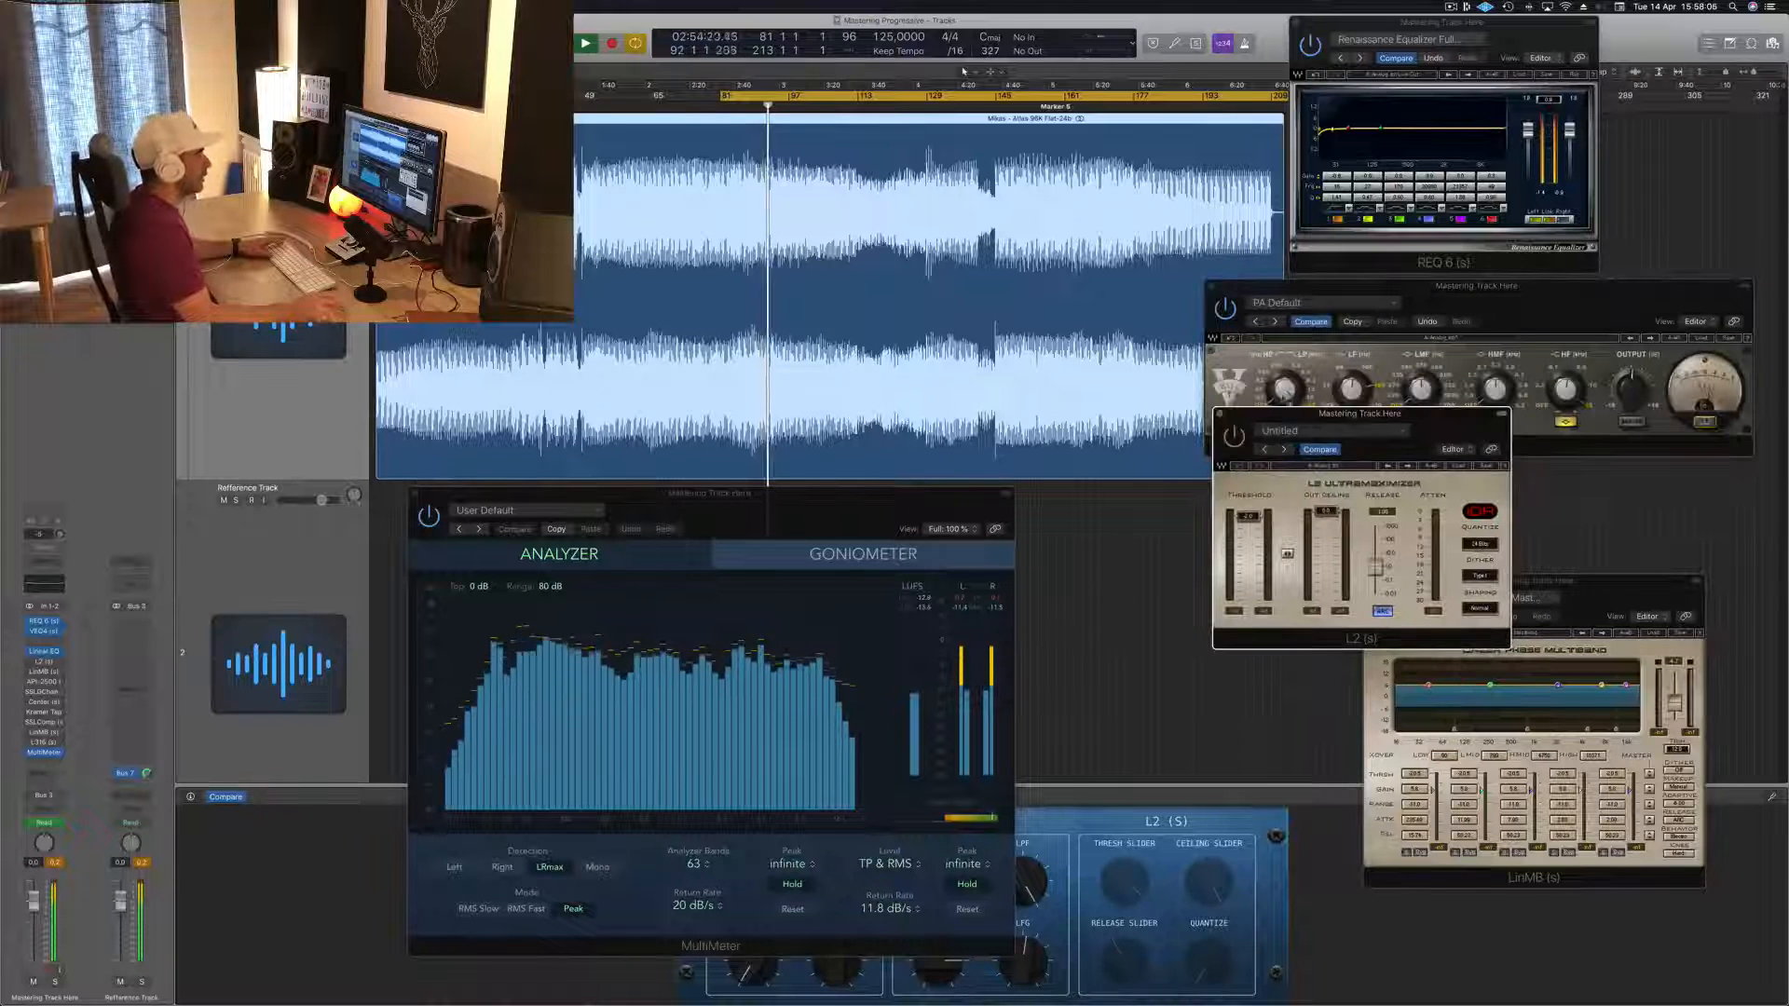
drag(1239, 414, 1313, 369)
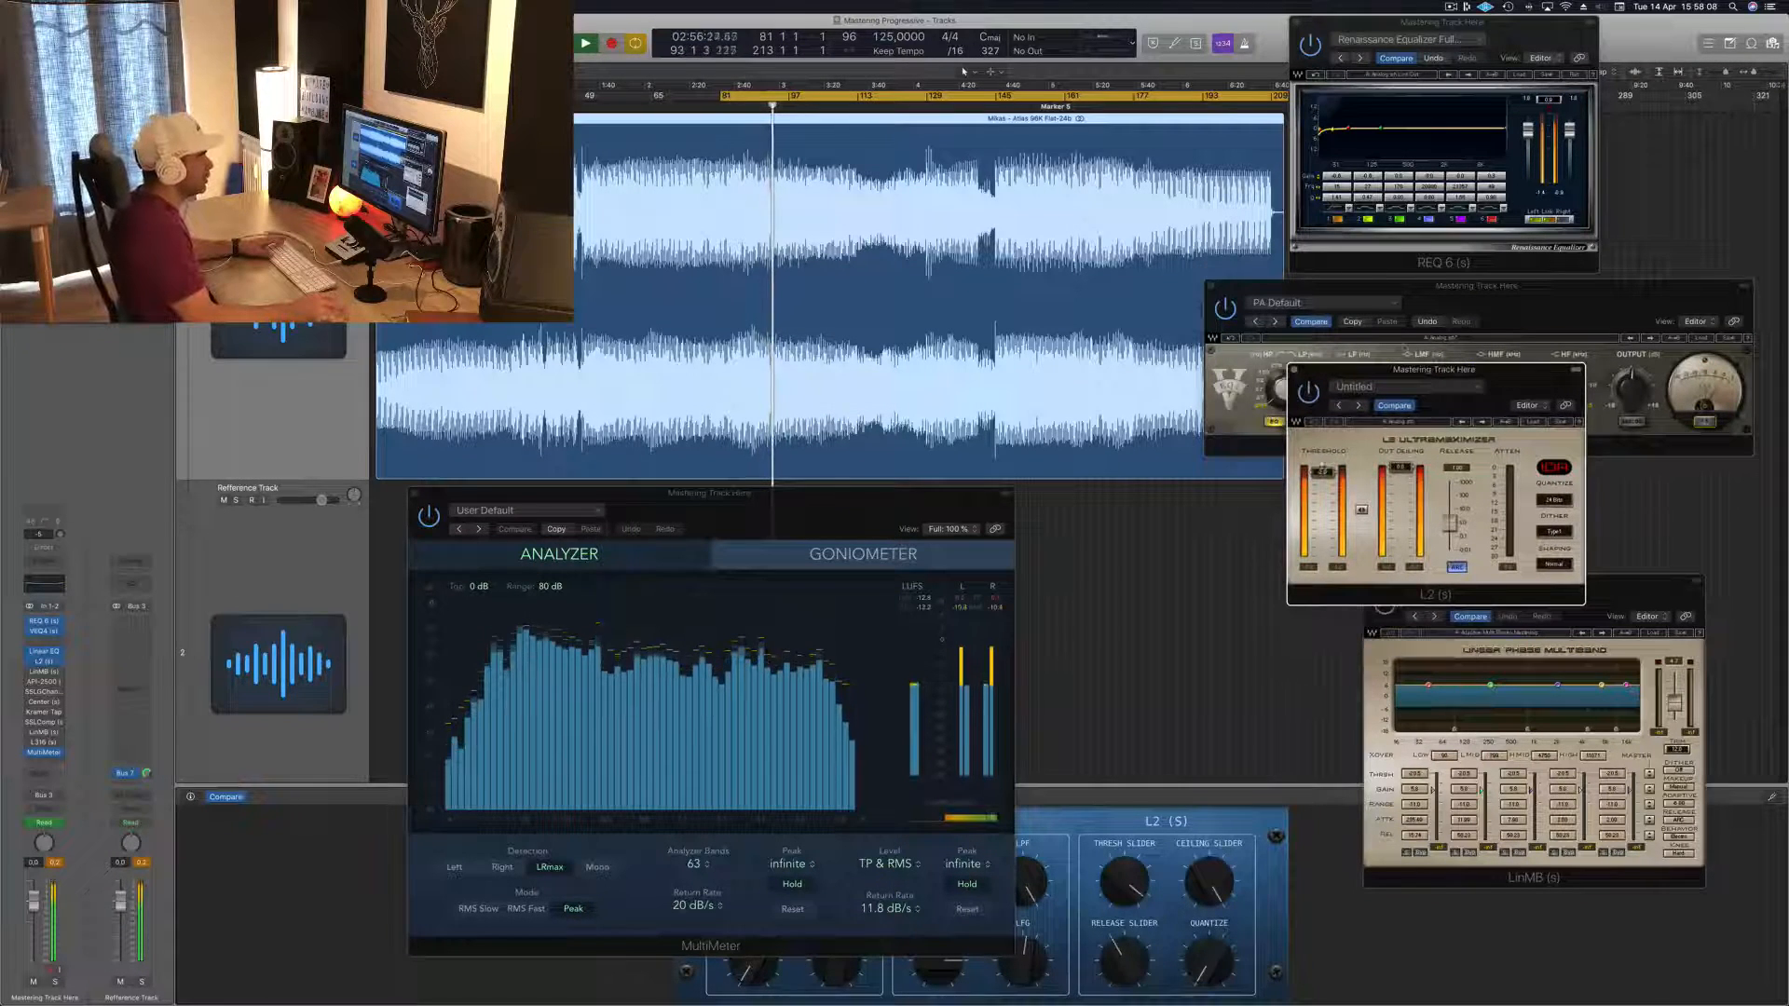
key(space)
key(space)
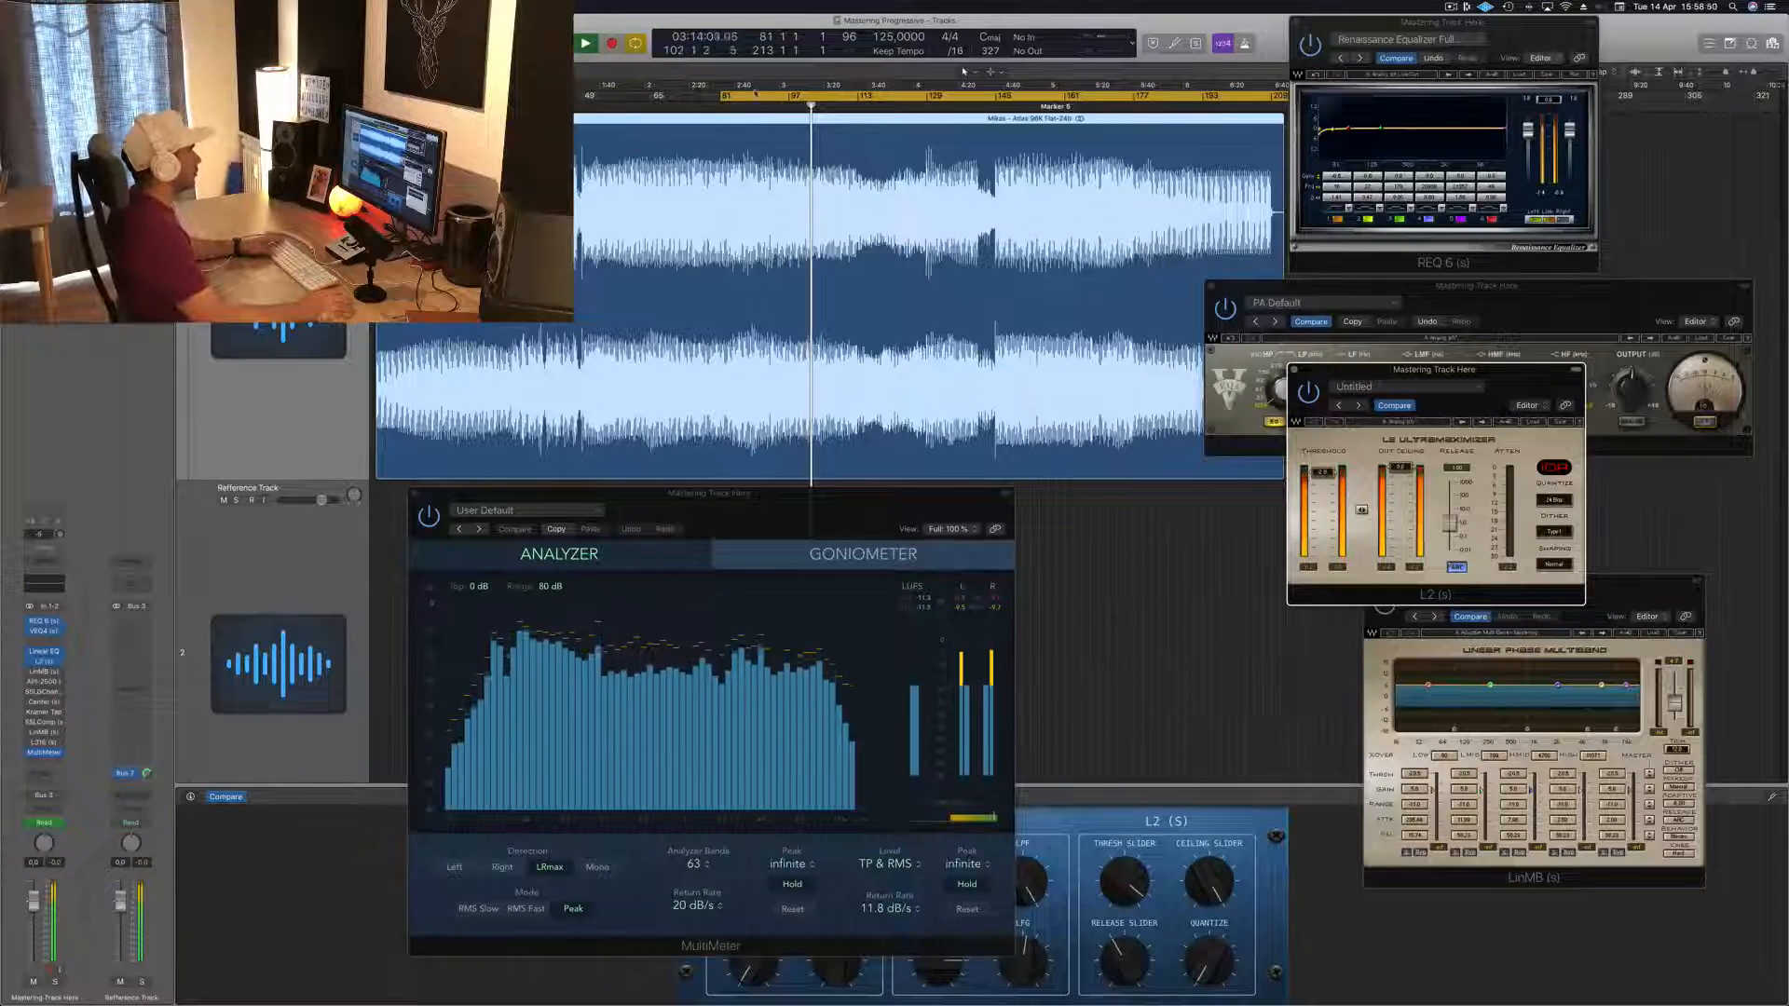
Extend the start of the loop region back to about bar 65 and restart playback from there
drag(723, 96, 654, 97)
key(space)
key(space)
key(space)
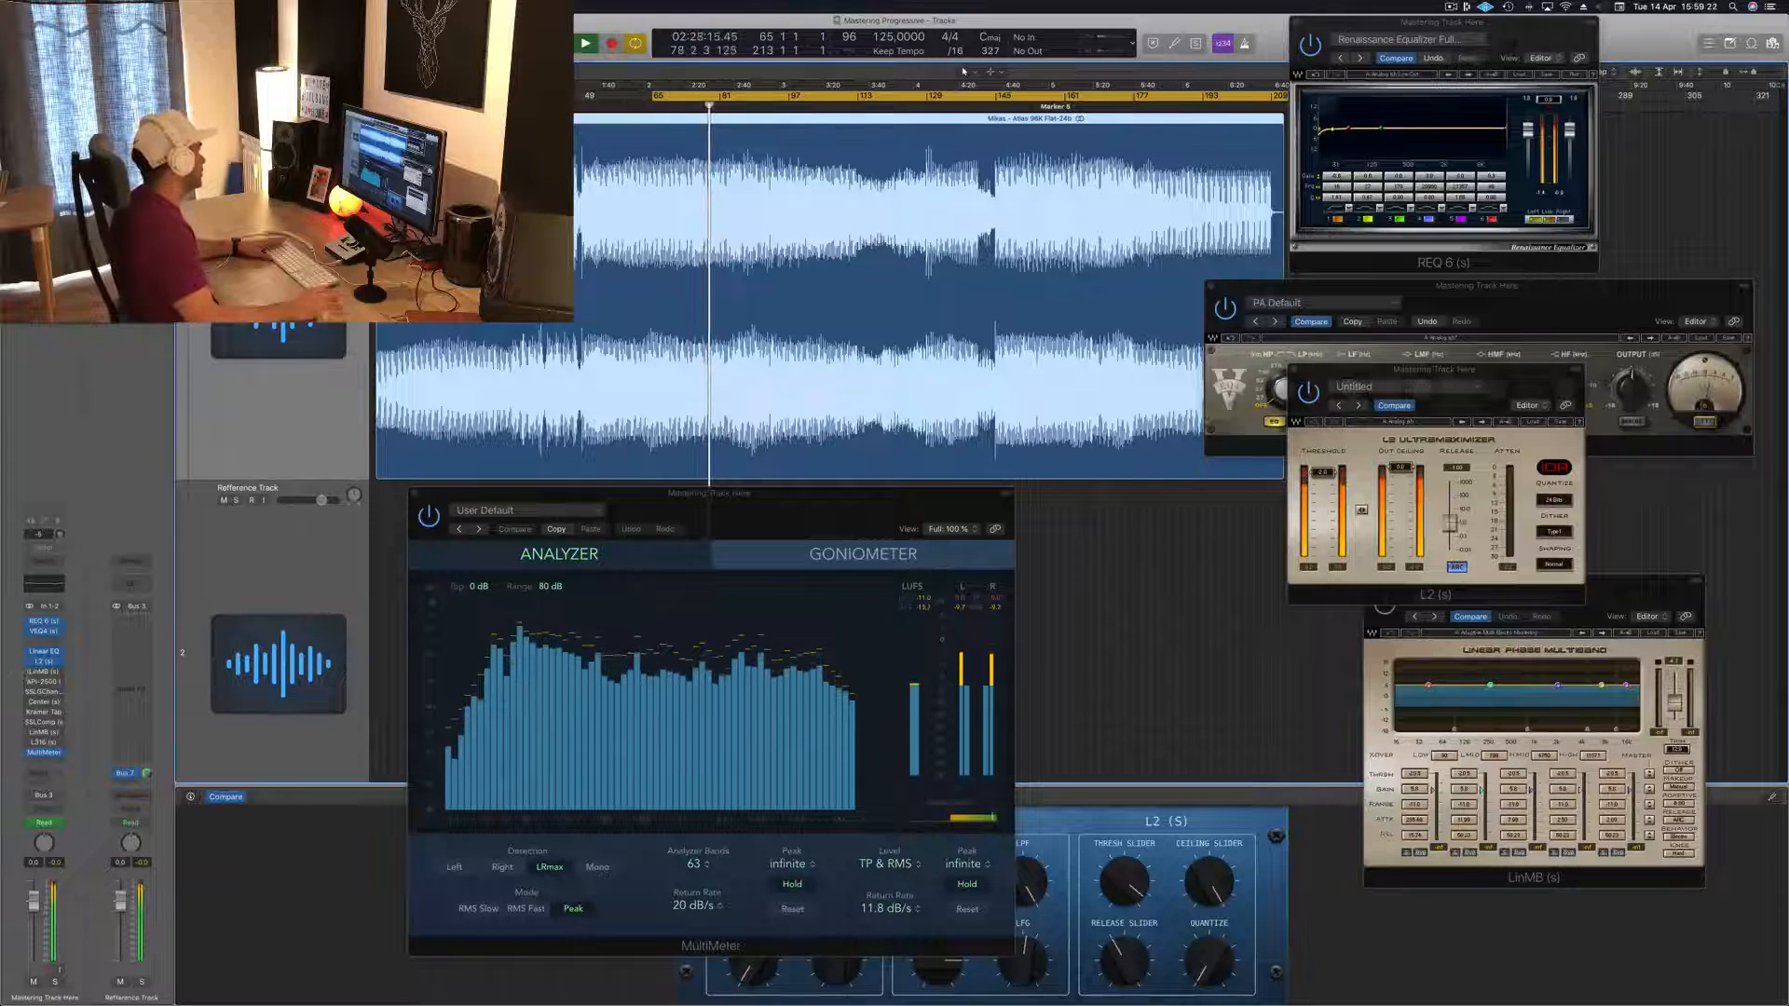
Open and enable the LinMB linear phase multiband on the mastering track and place its window over the L2 and VEQ4
click(43, 673)
click(44, 673)
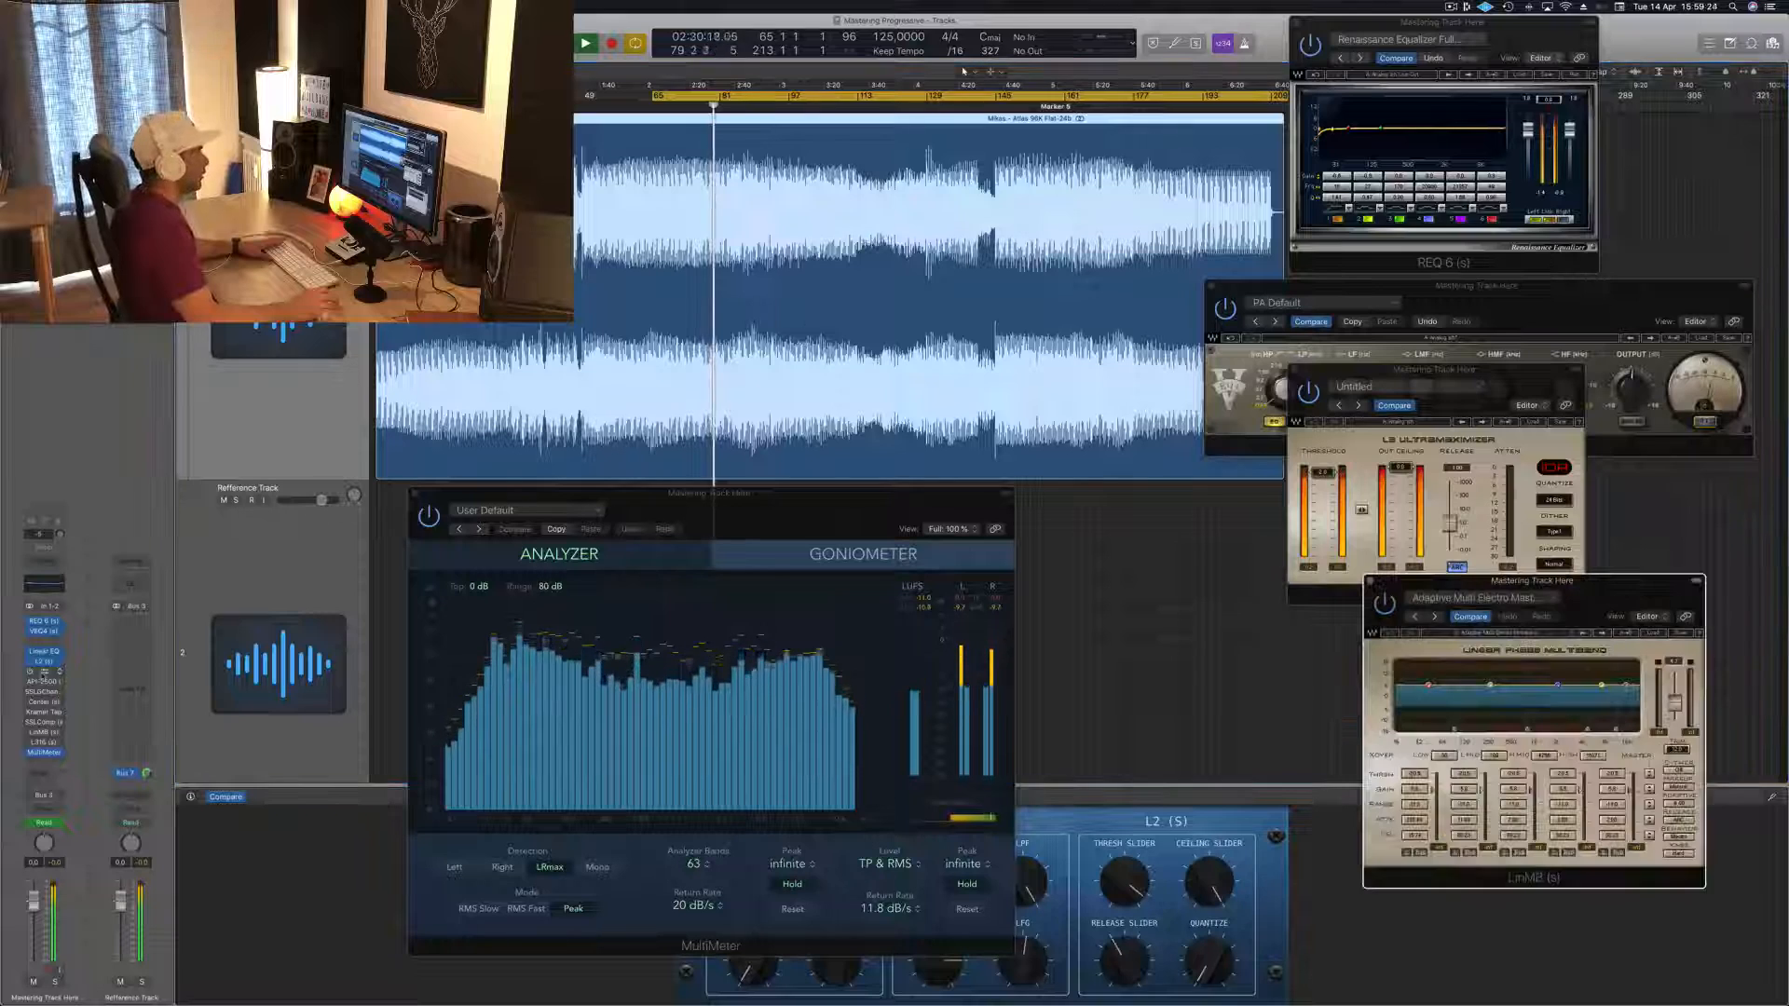
drag(1613, 601, 1462, 330)
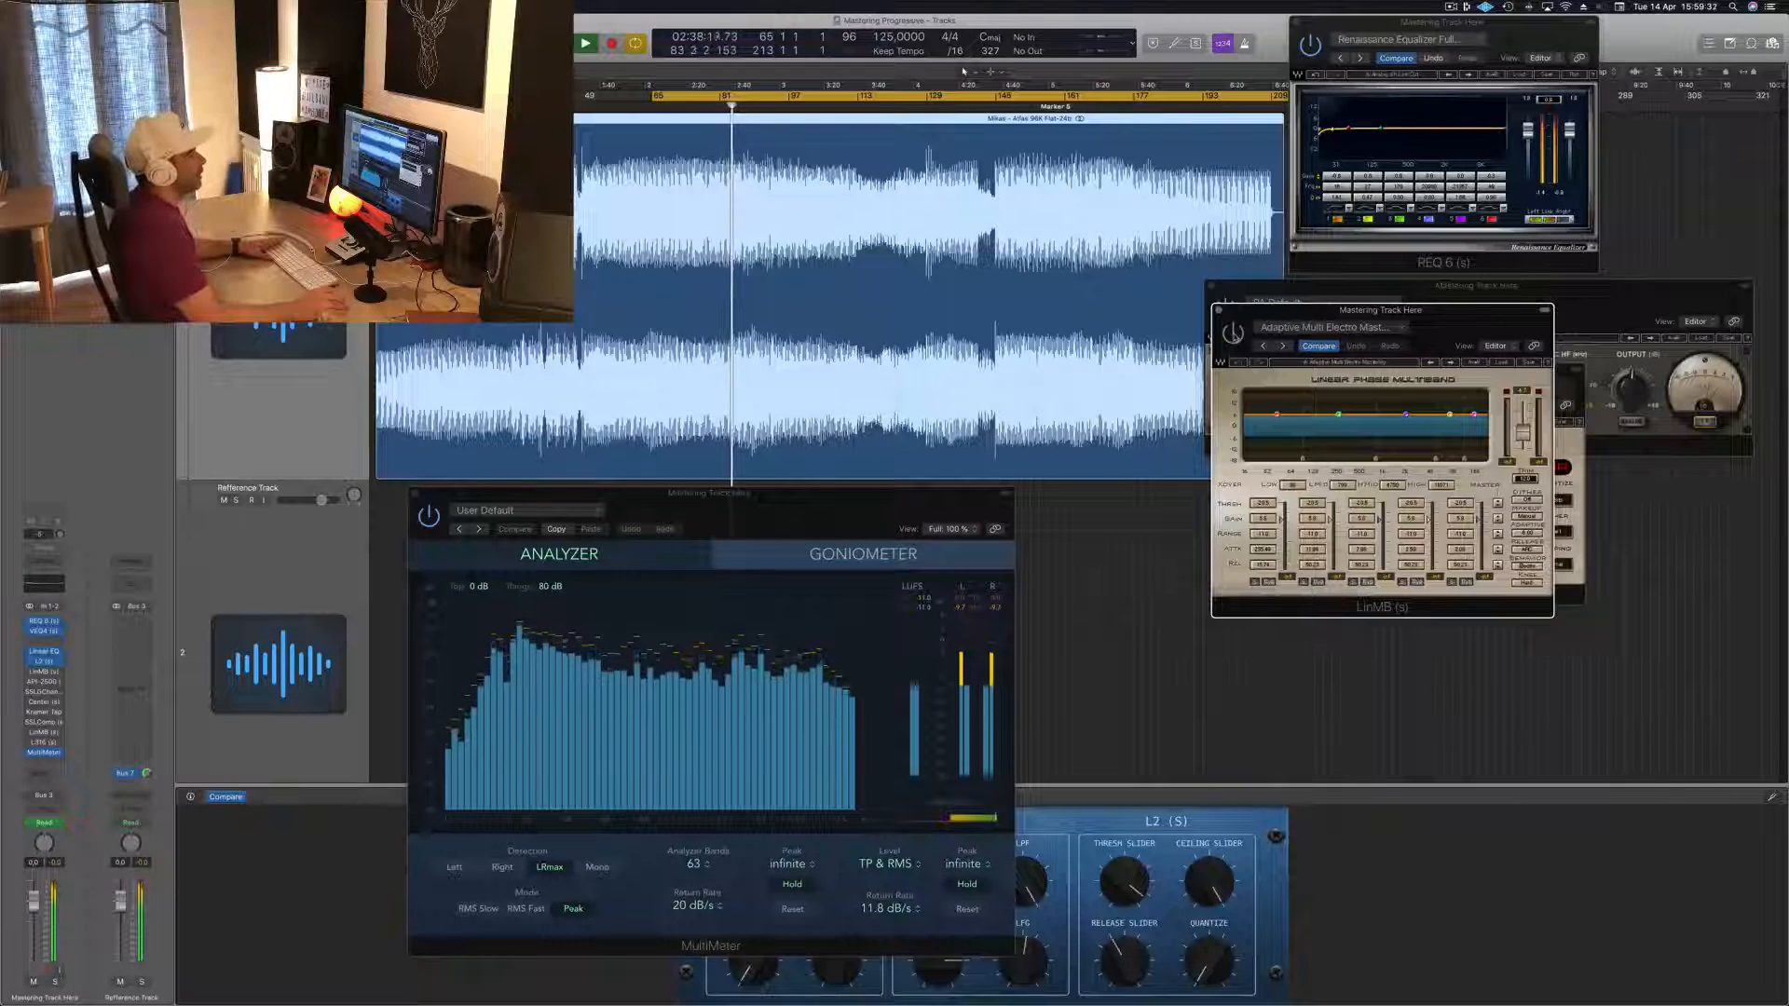
drag(1476, 318, 1316, 511)
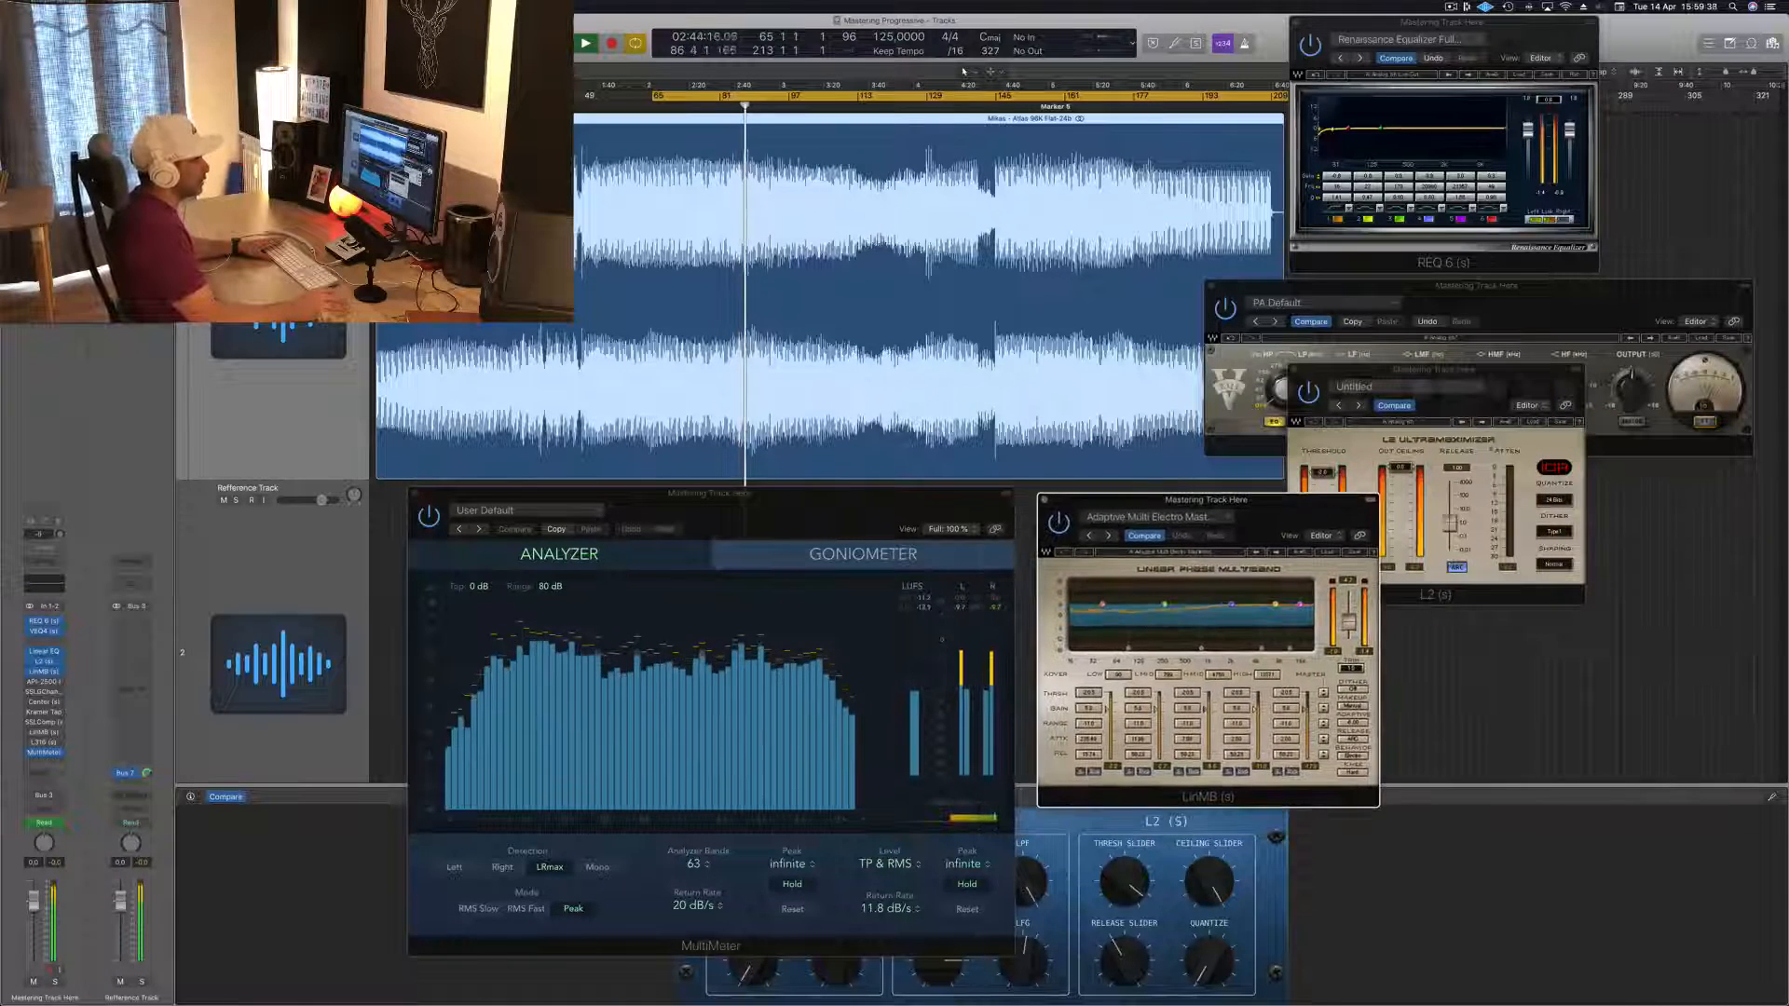
drag(1322, 509, 1522, 365)
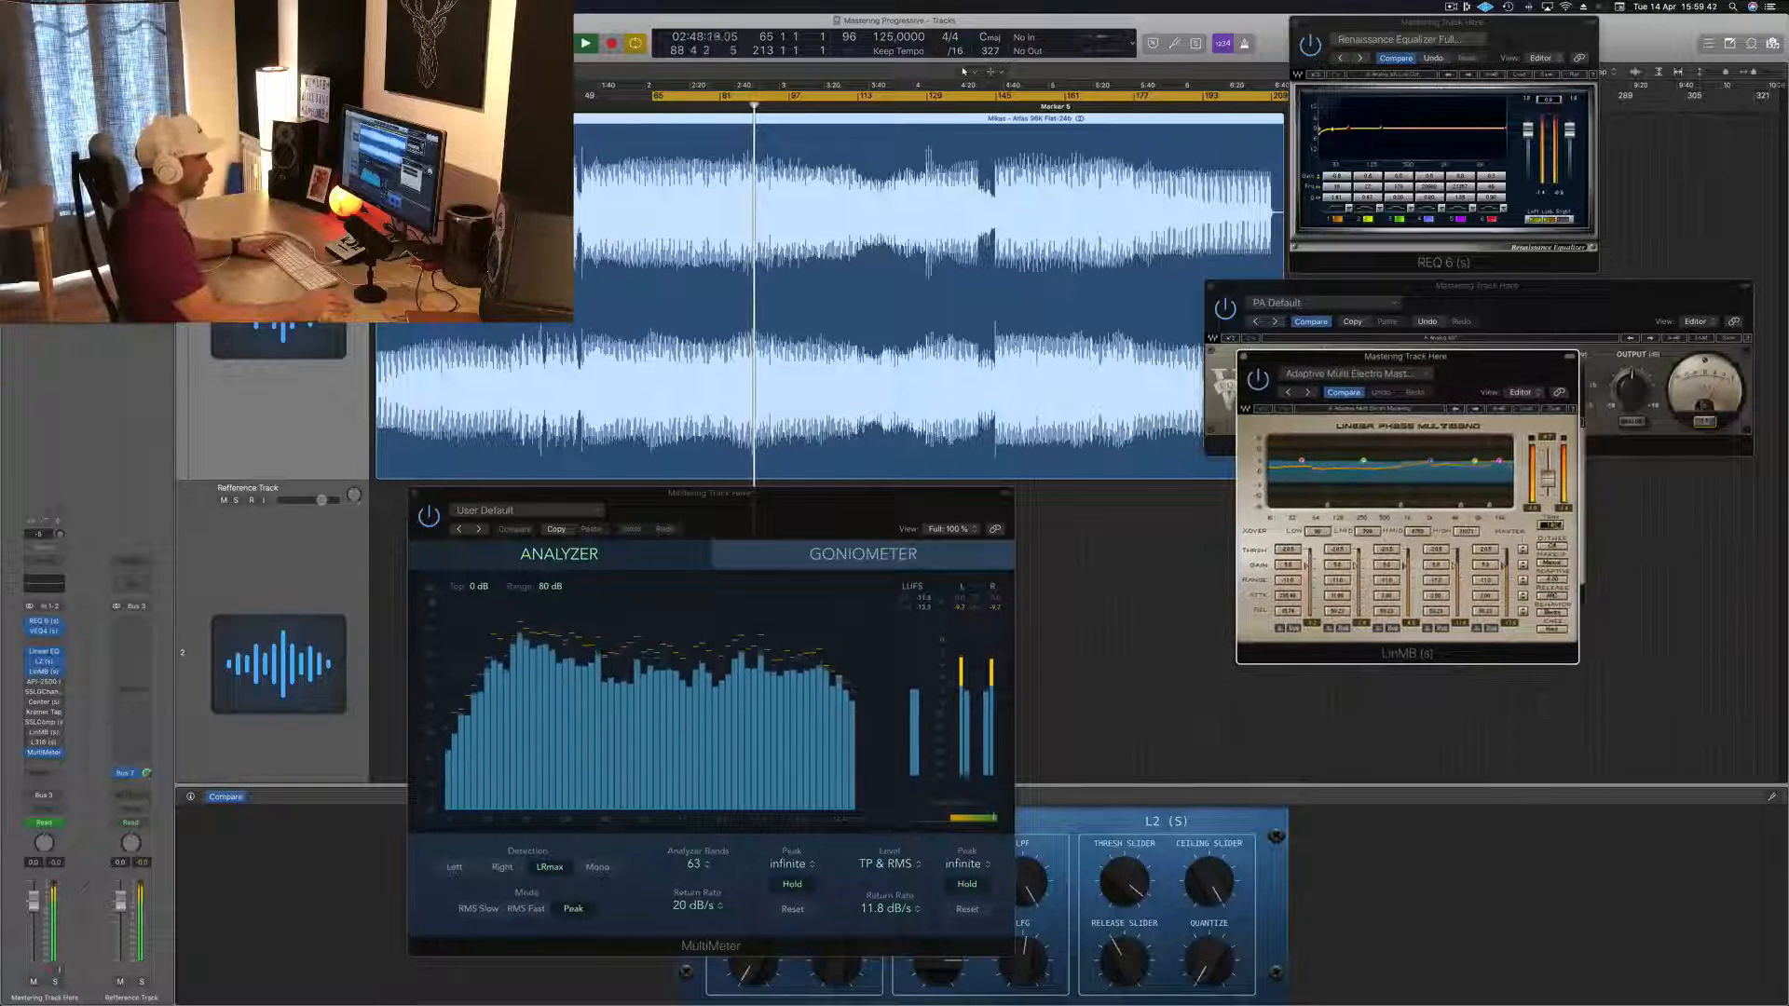
Restart the loop to audition the LinMB, nudging its window slightly aside
key(space)
key(space)
drag(1514, 369, 1495, 371)
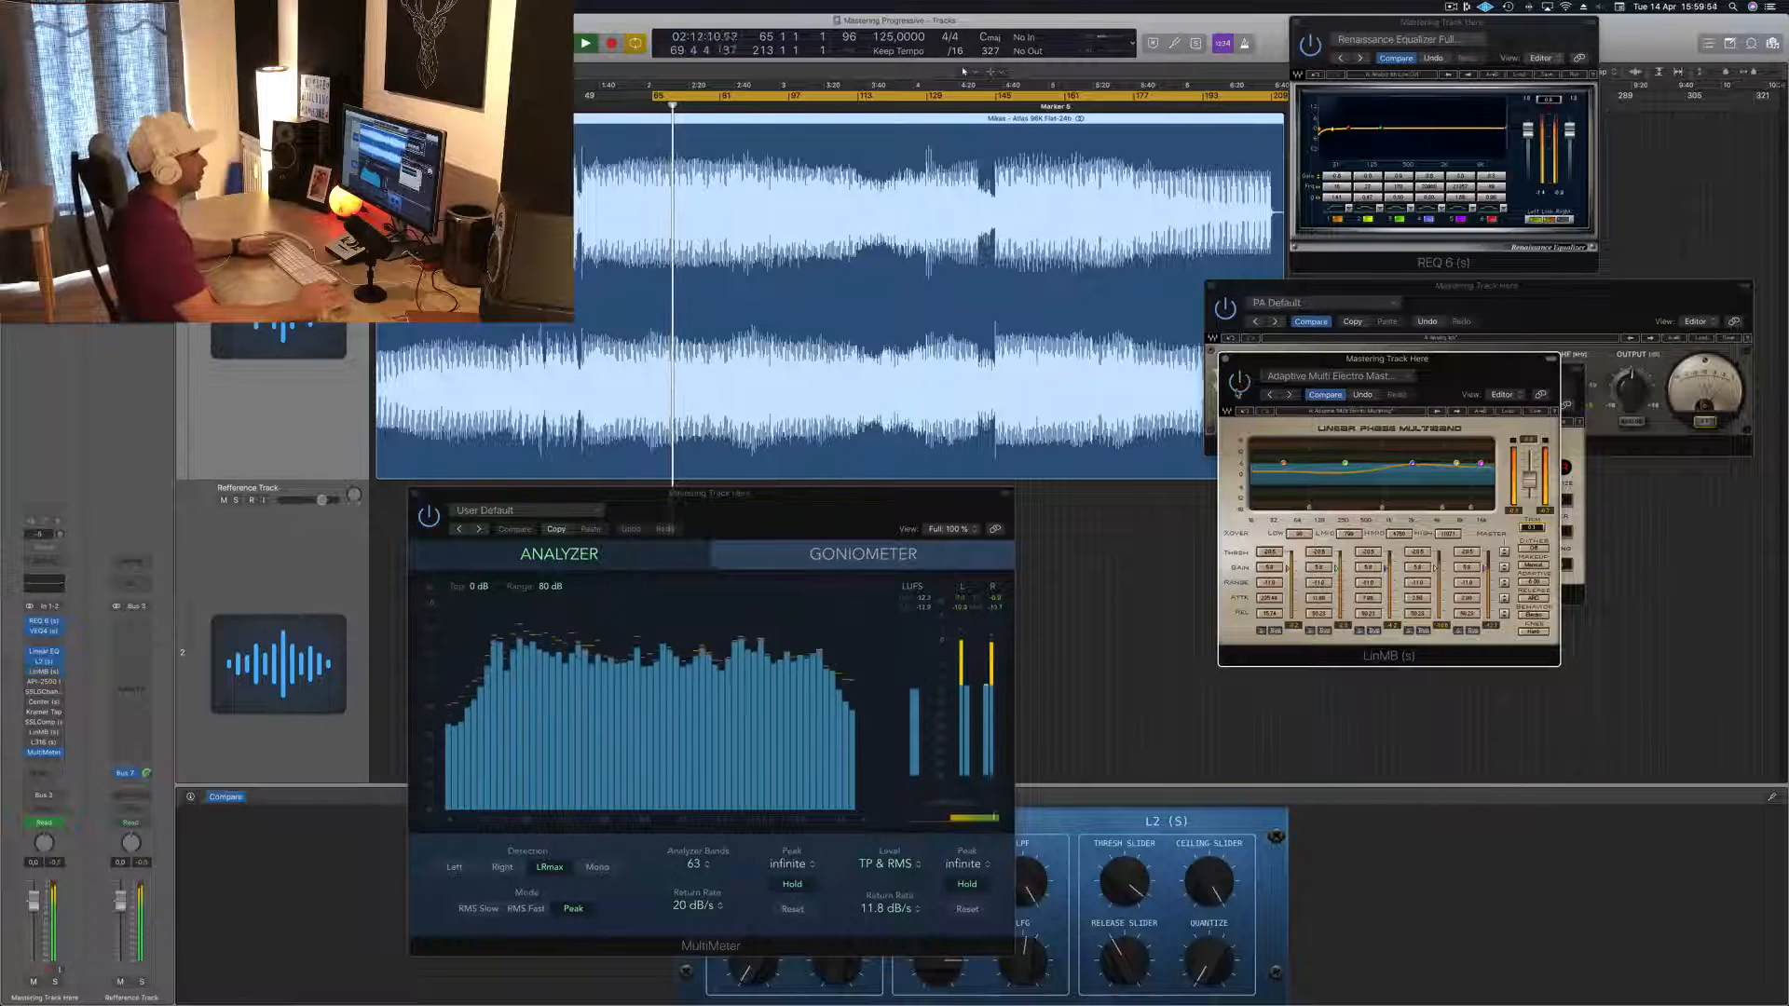
drag(1474, 370, 1464, 380)
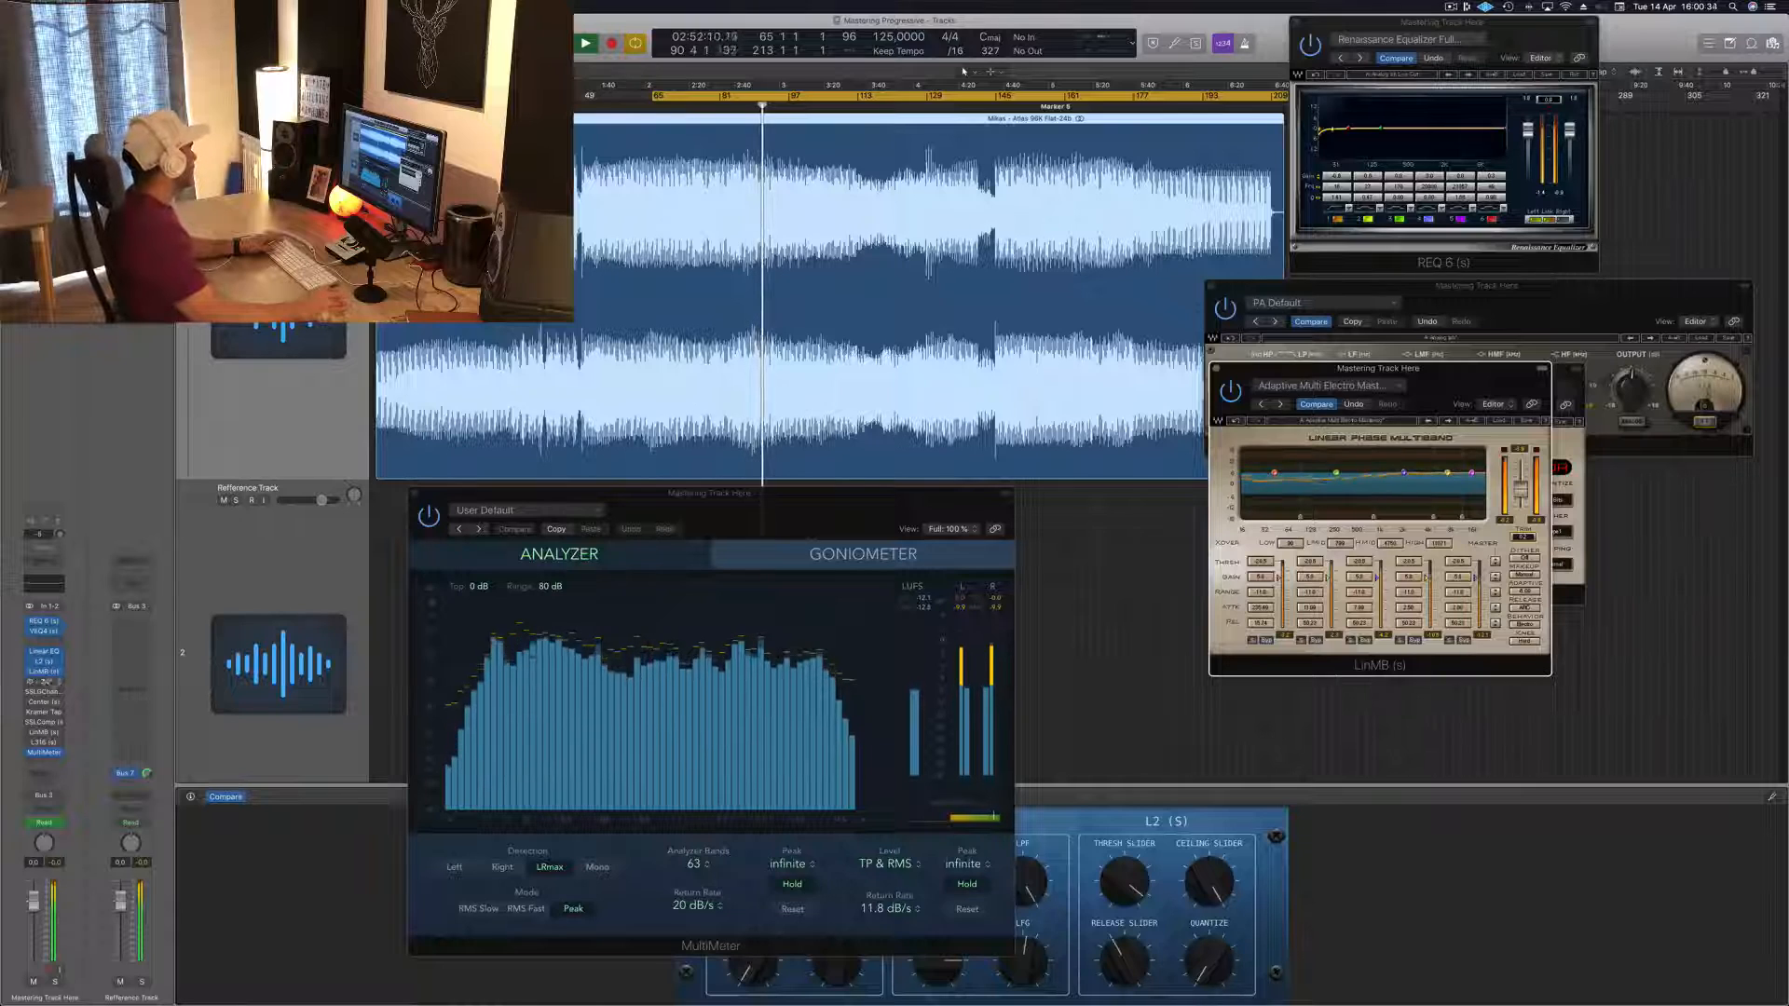
Open the API-2500 compressor on the mastering track and arrange its window directly below the LinMB
click(44, 682)
drag(220, 25, 1478, 581)
drag(1416, 378, 1416, 262)
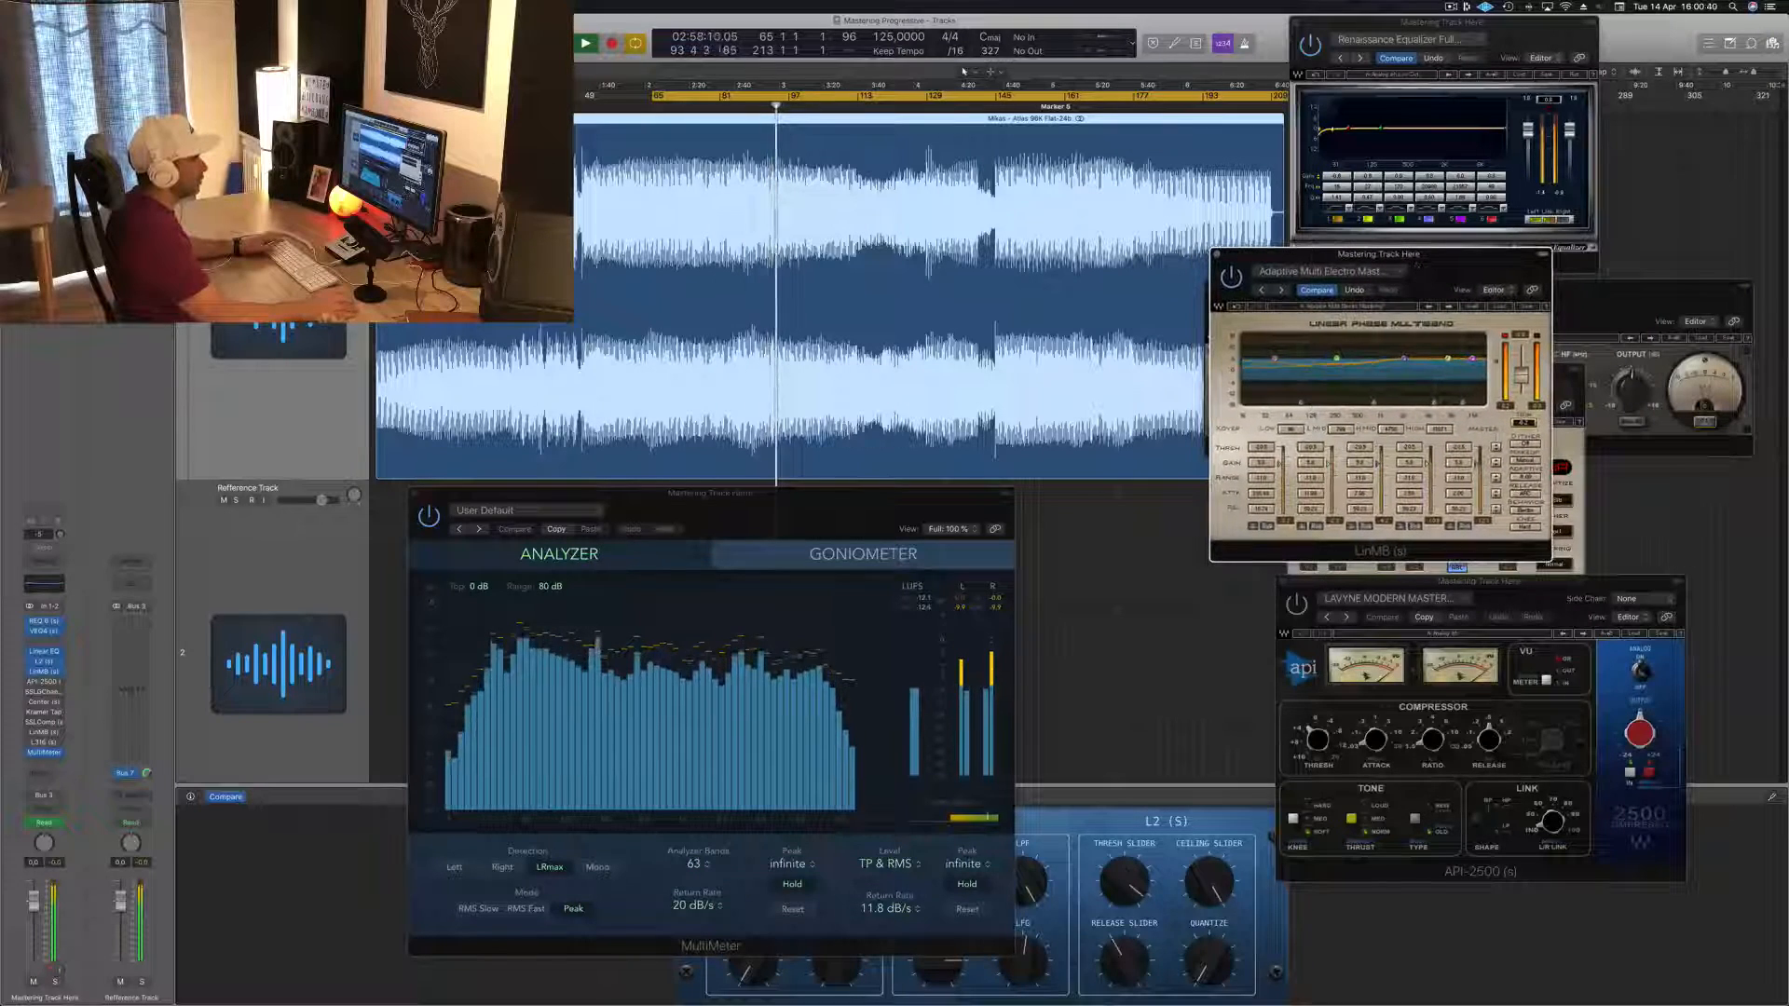
drag(1600, 590, 1534, 453)
Restart the loop to audition the API-2500 enabled, and shift the MultiMeter window slightly
key(space)
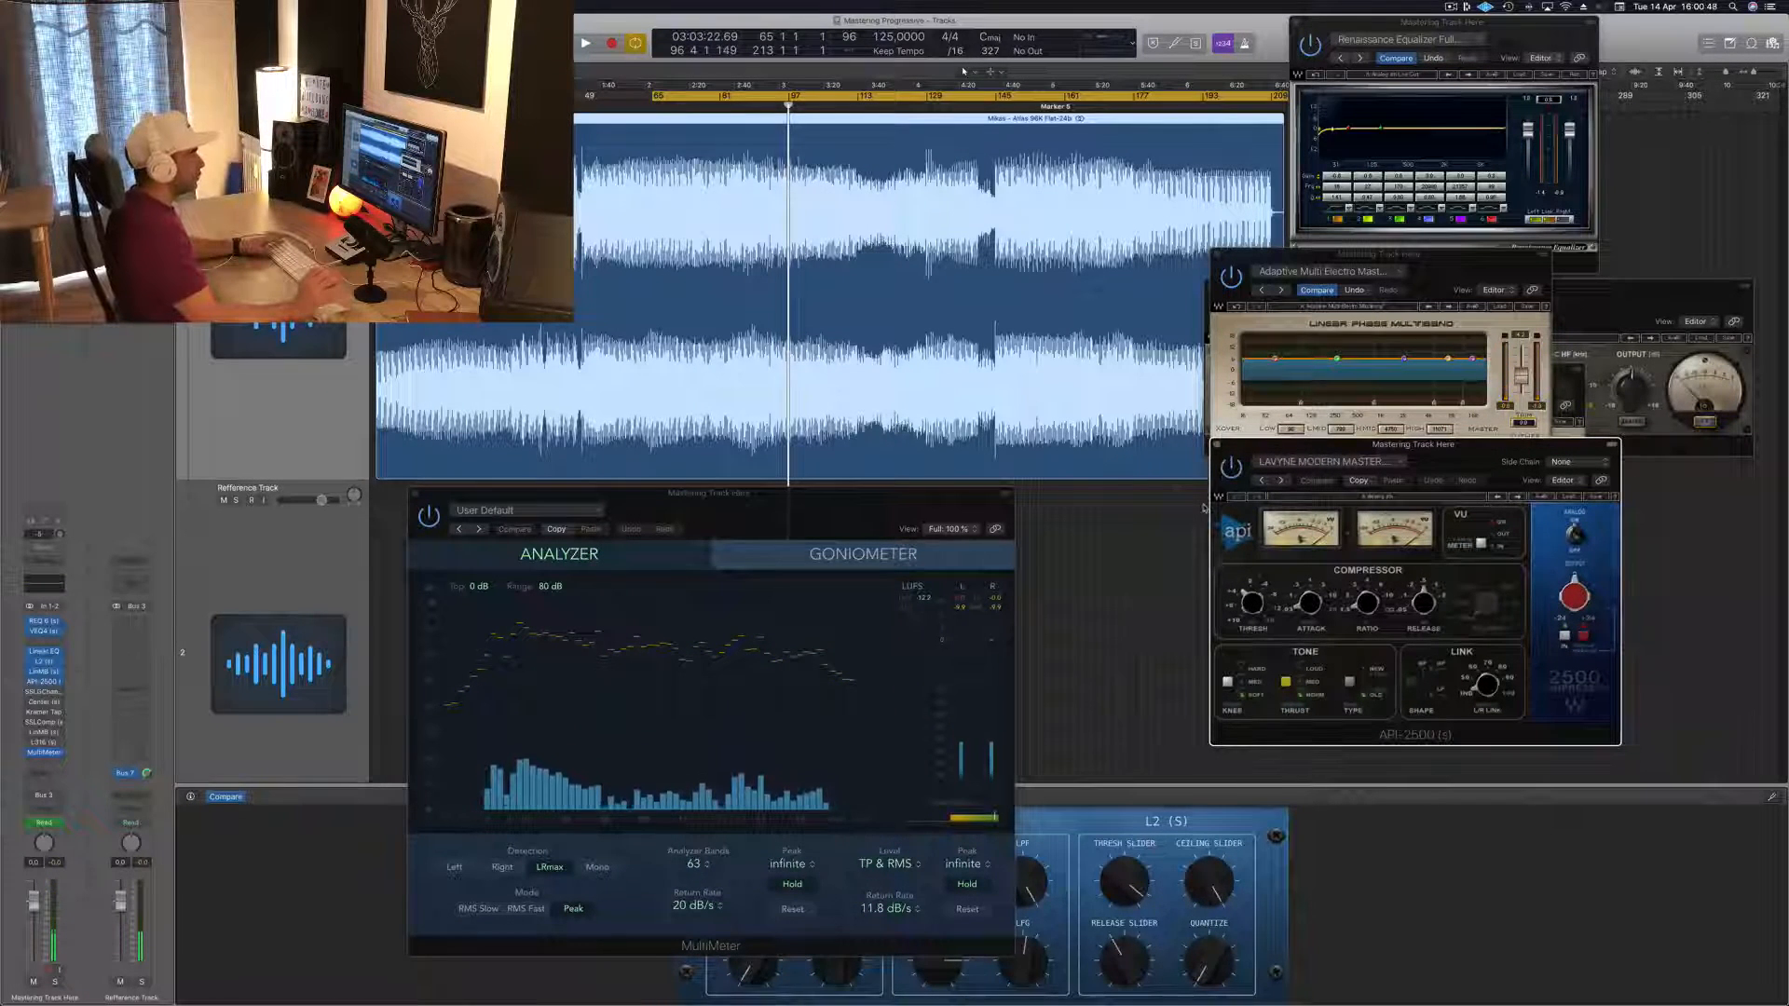
key(space)
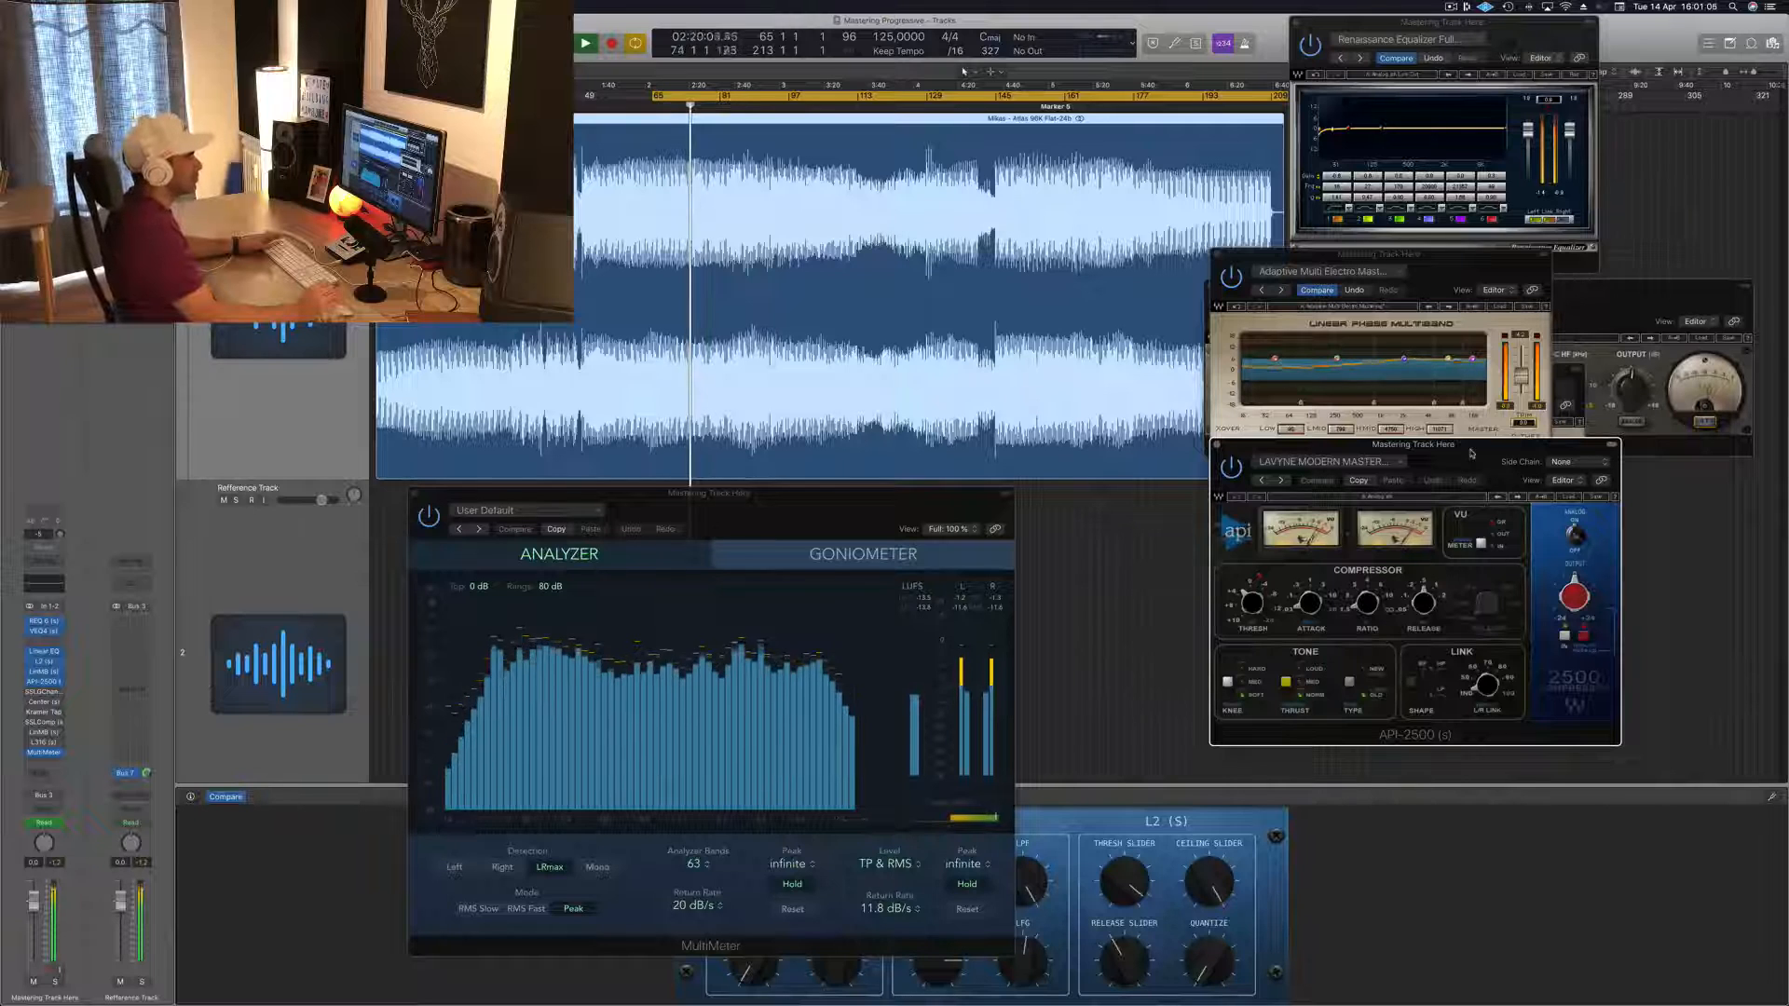
drag(1471, 452, 1472, 456)
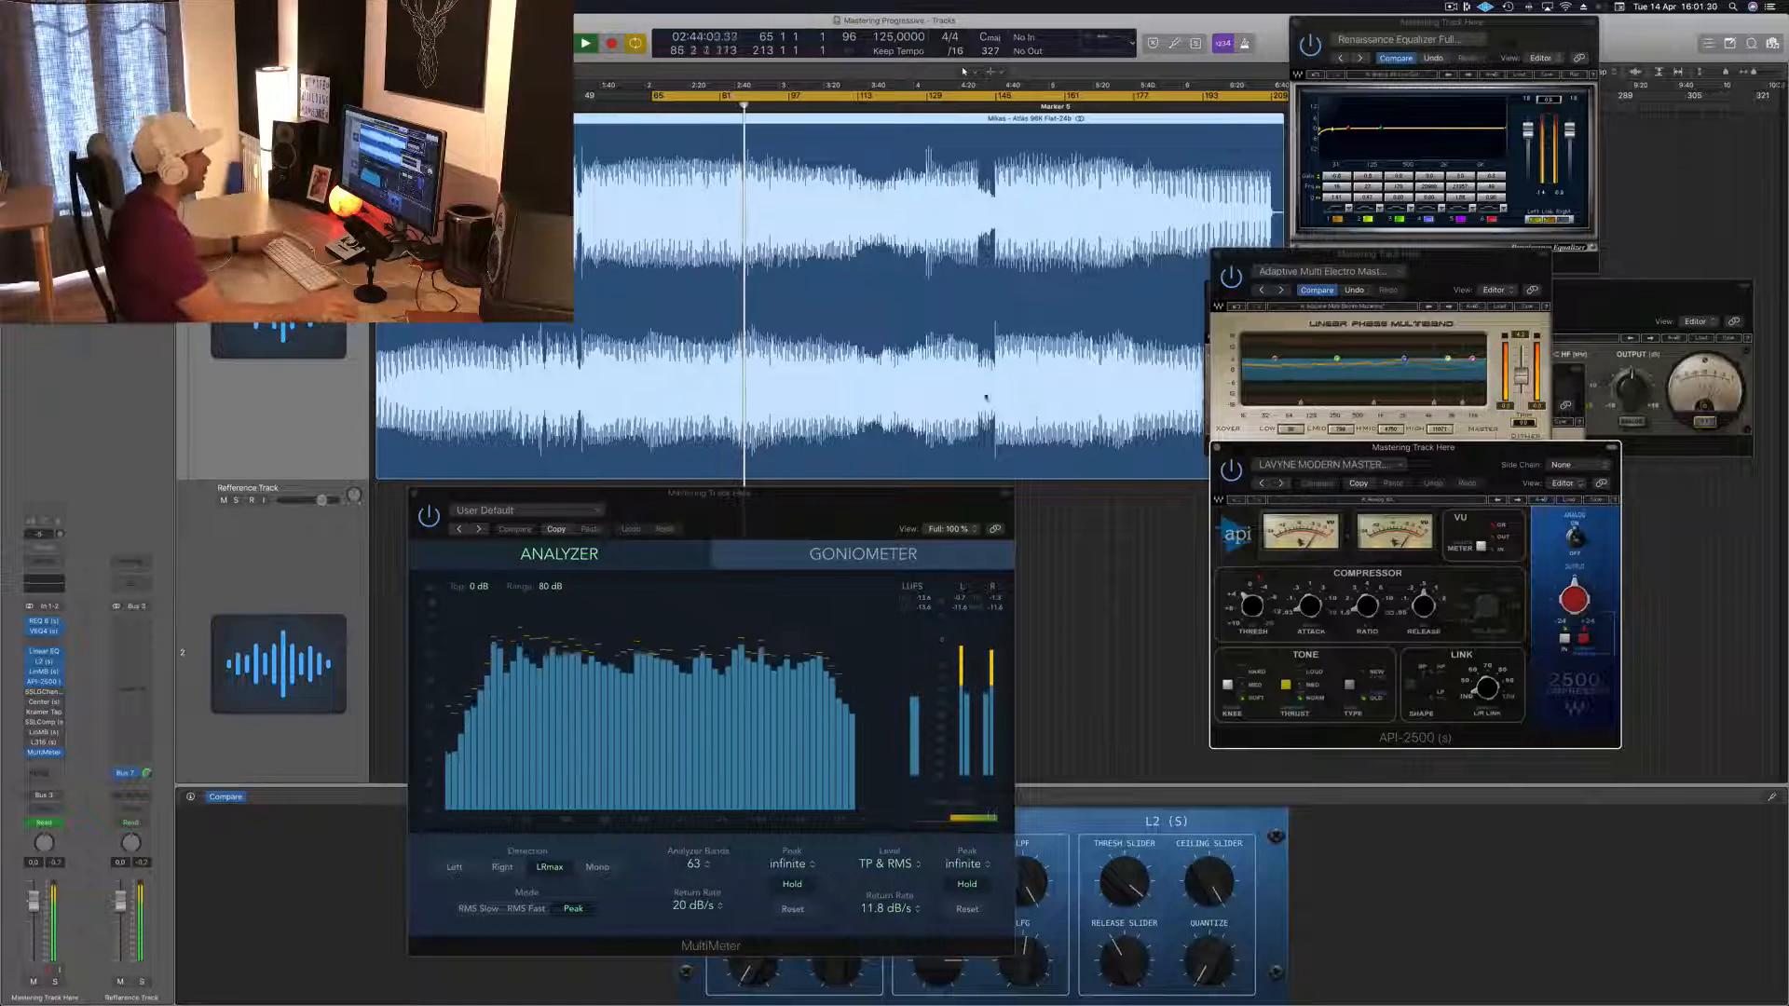
drag(782, 500, 771, 495)
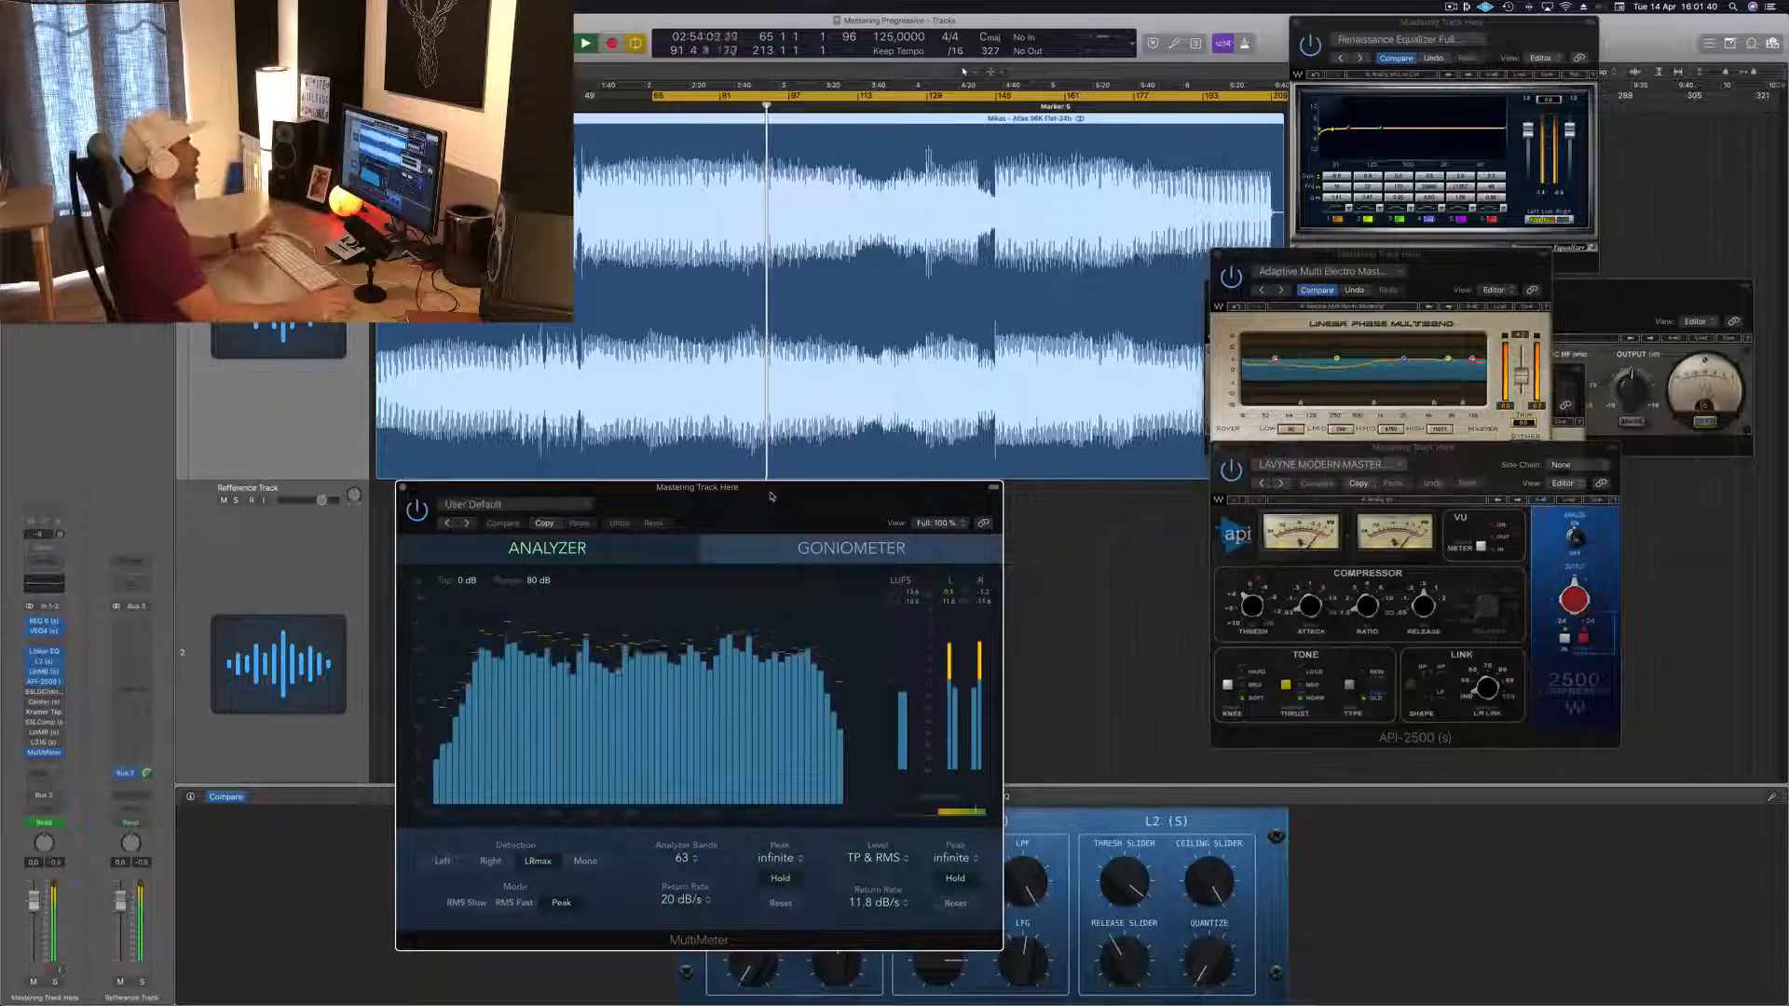
Restart the loop, open the SSLGChannel on the mastering track and place its window over the waveform and MultiMeter
key(space)
key(space)
click(44, 691)
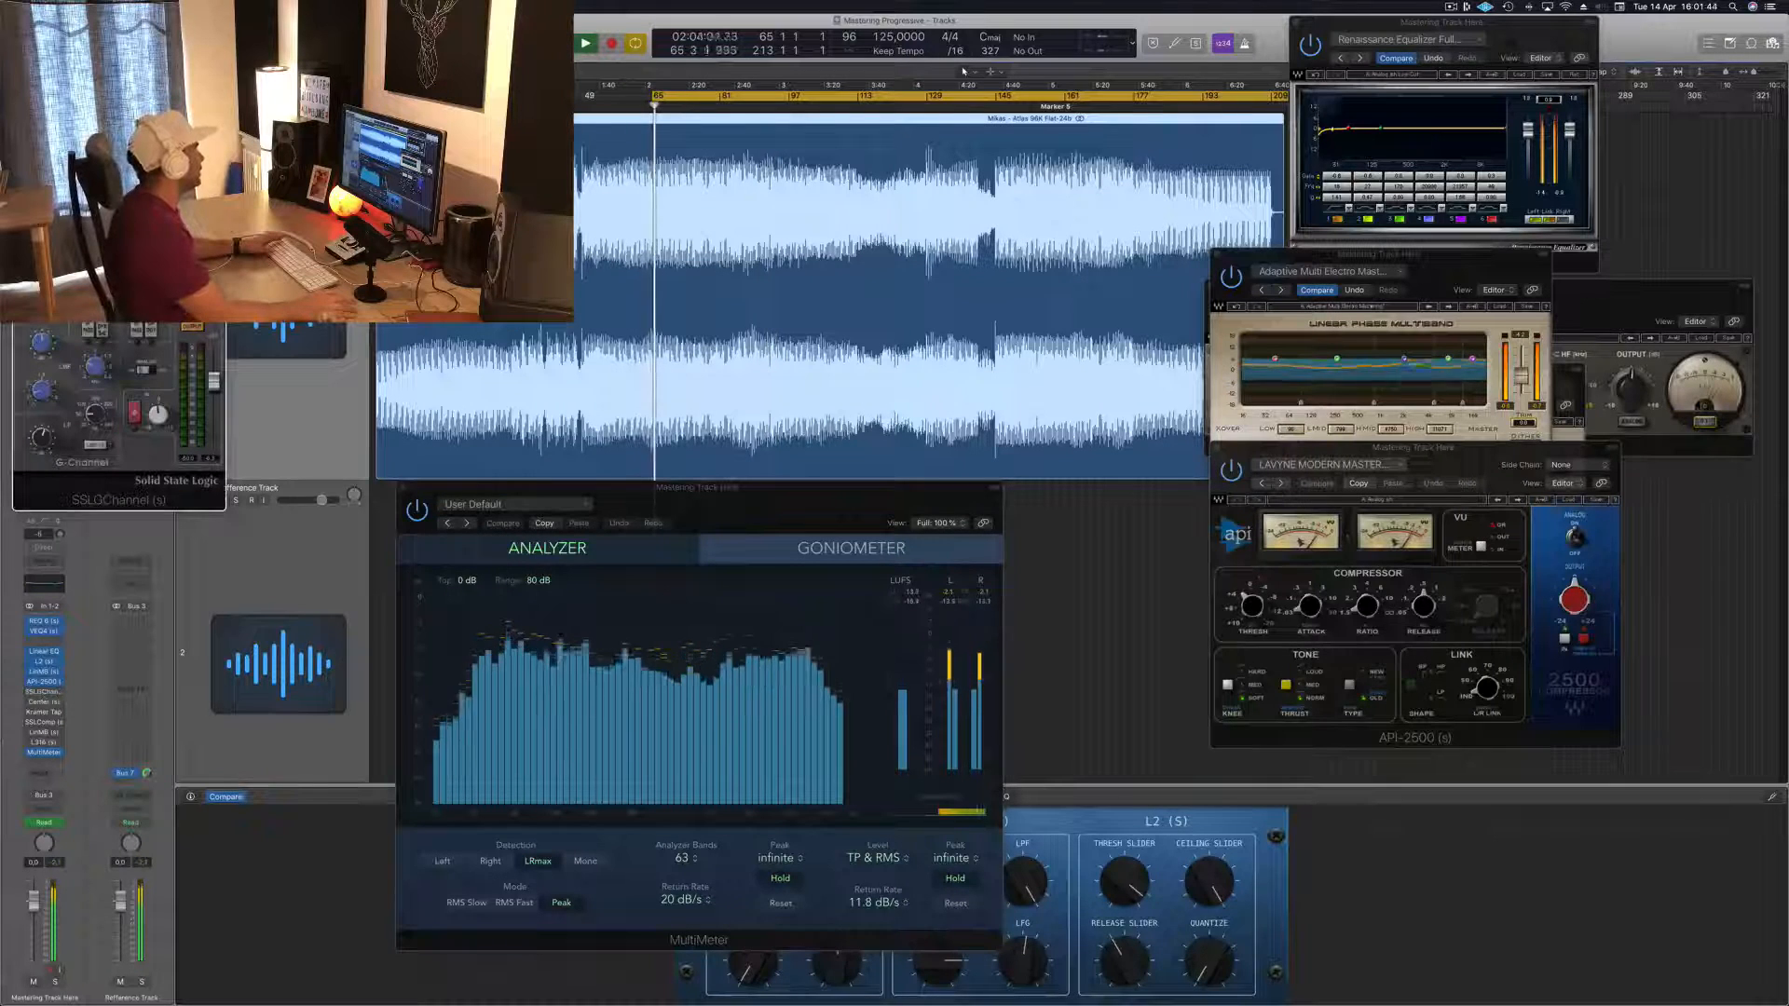
drag(118, 33, 741, 202)
click(759, 220)
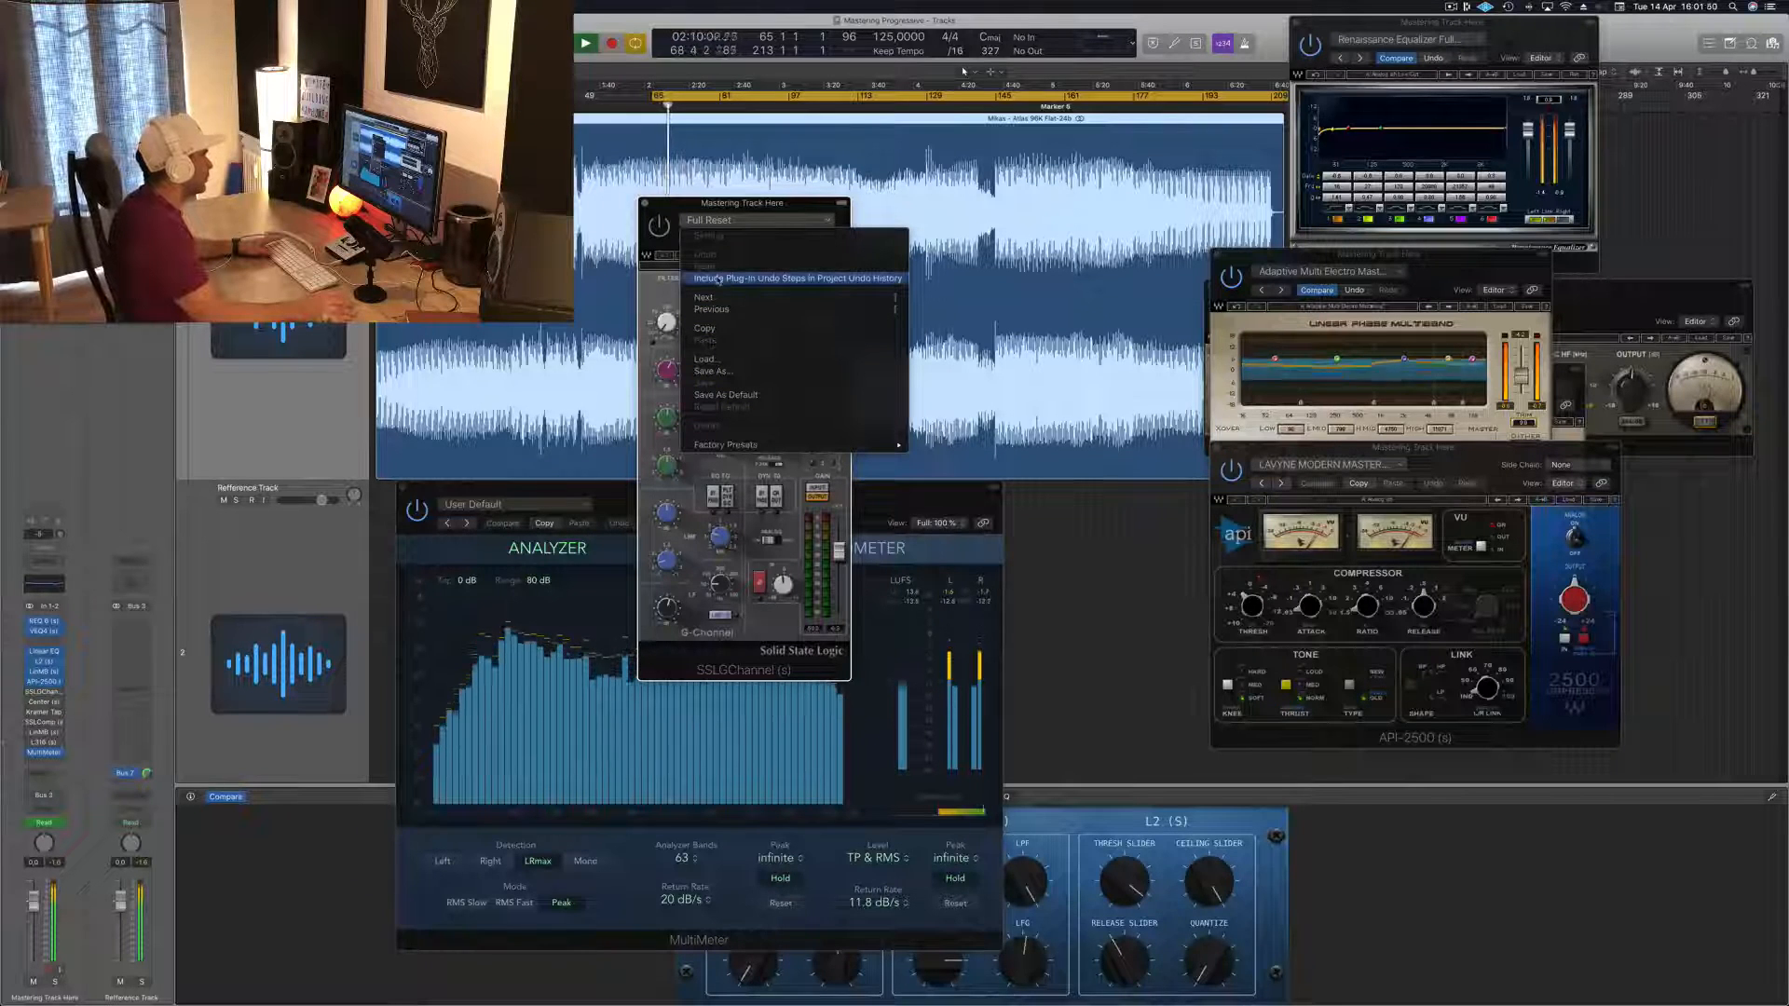
mouse_move(778, 449)
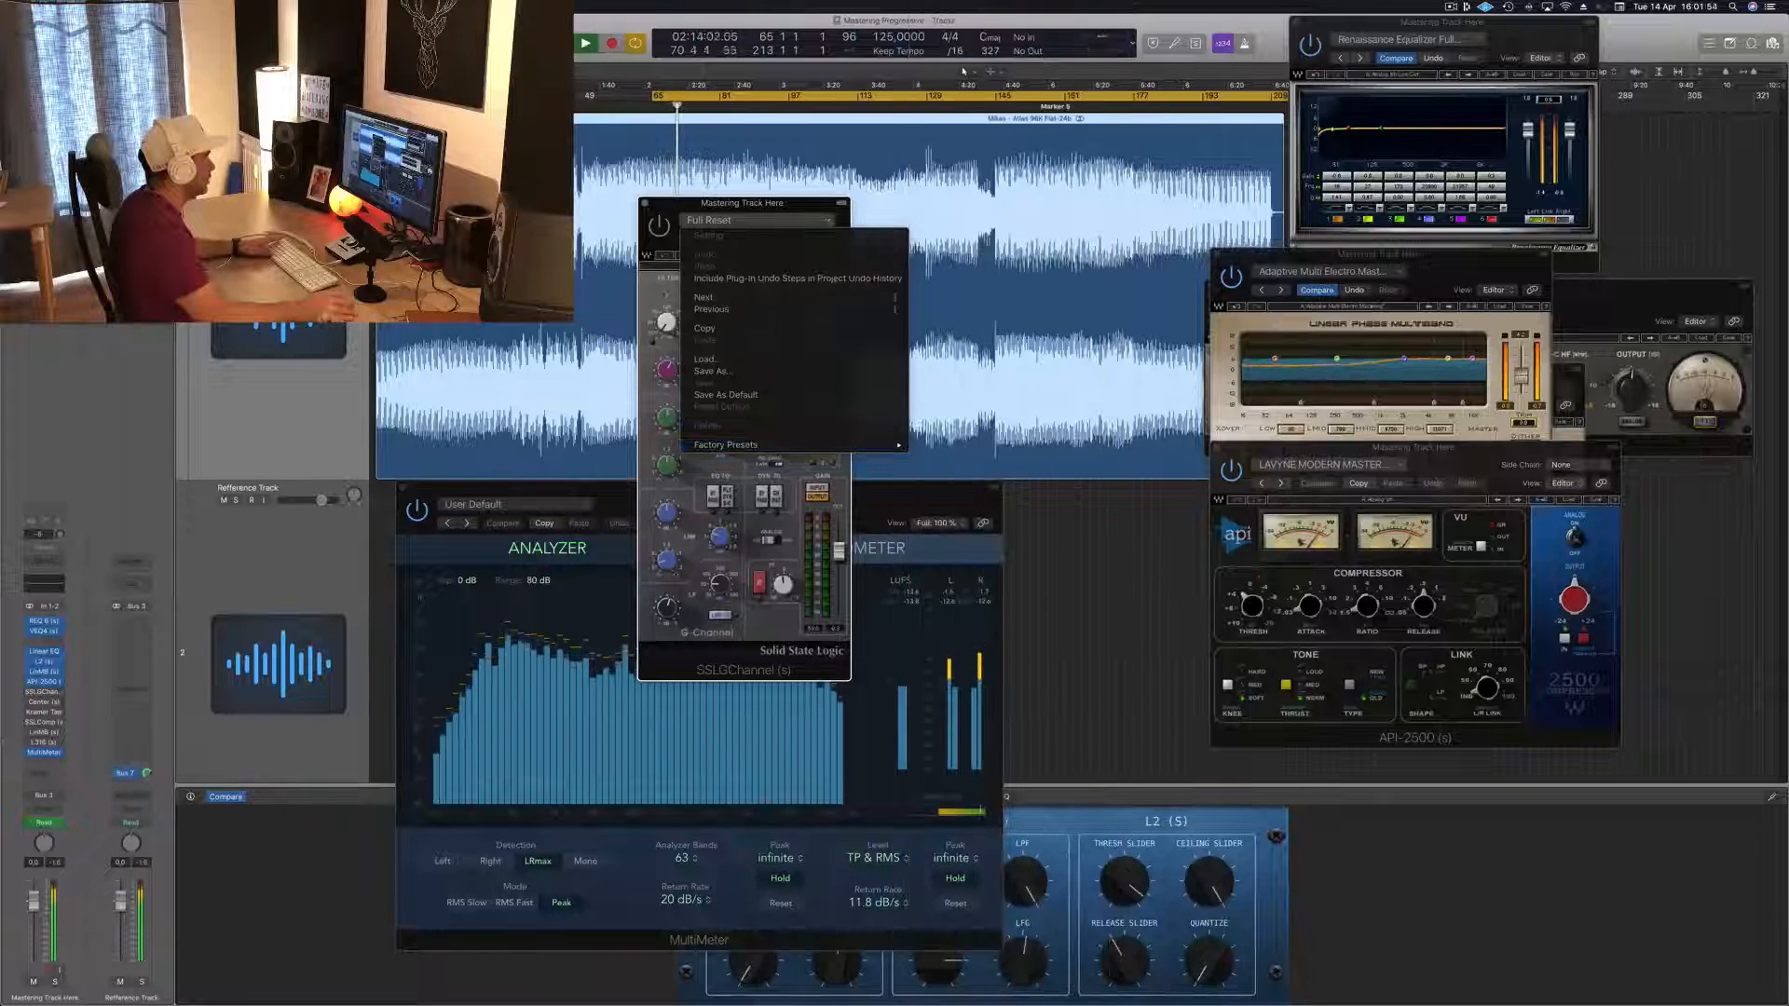
click(697, 223)
click(697, 223)
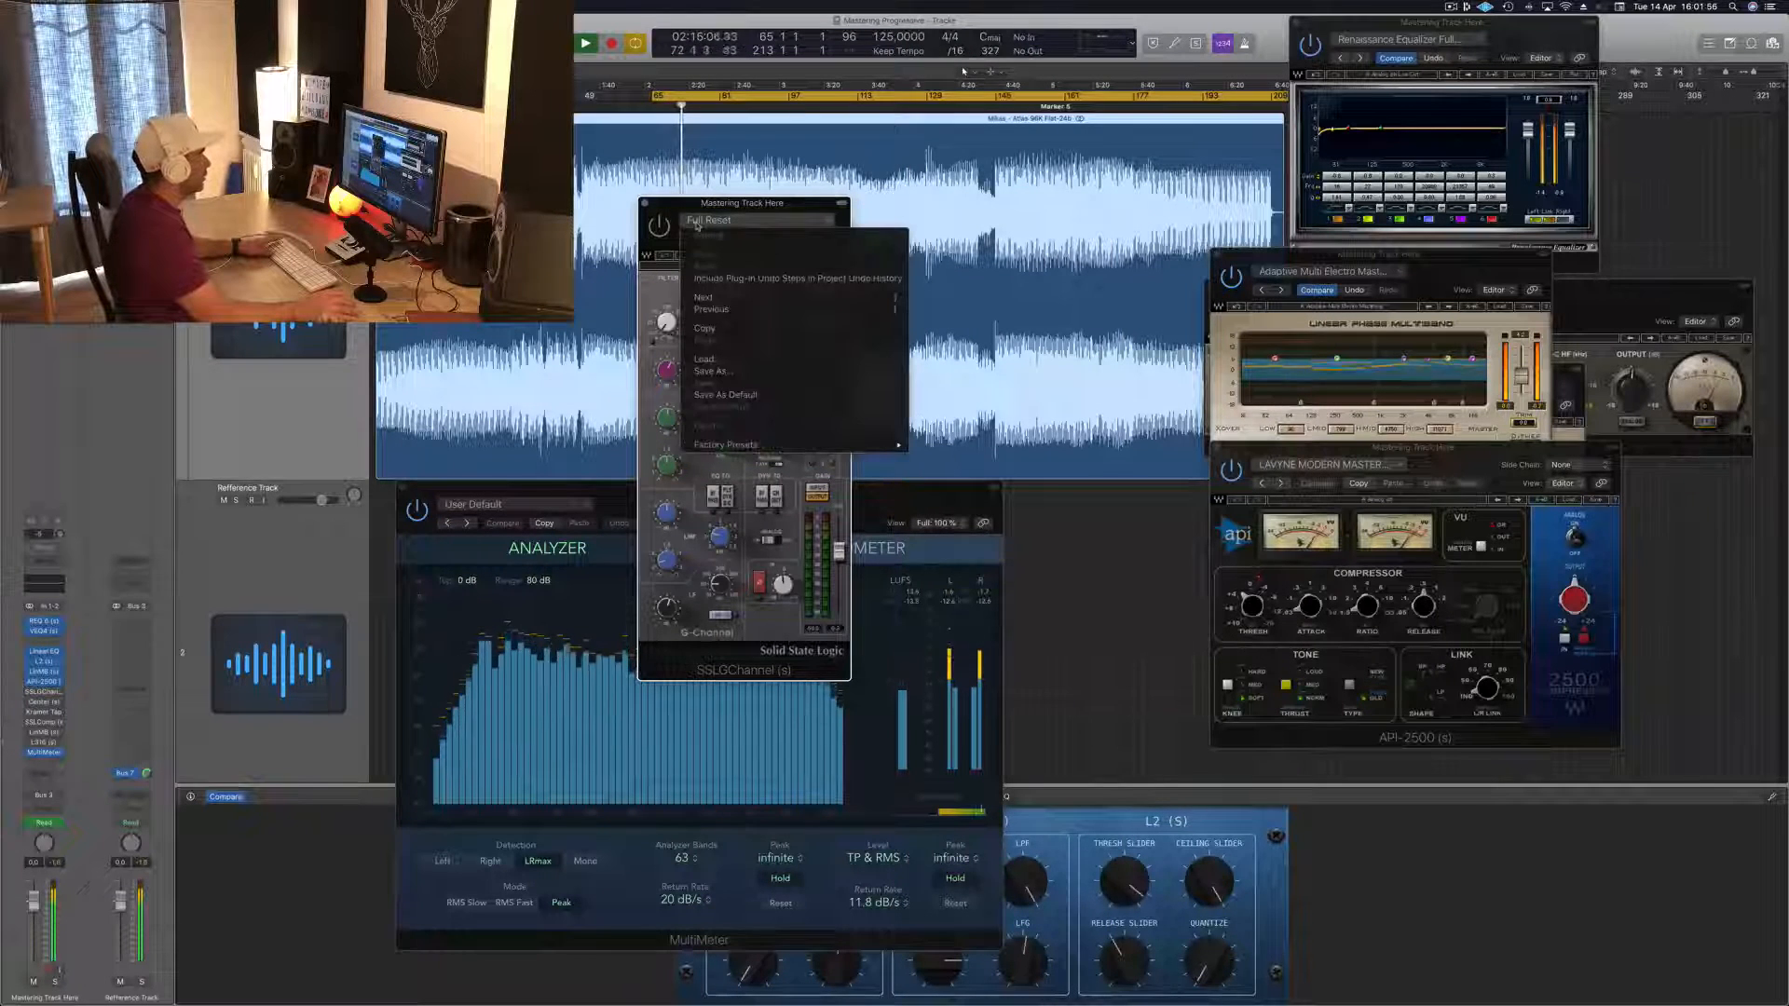
click(671, 212)
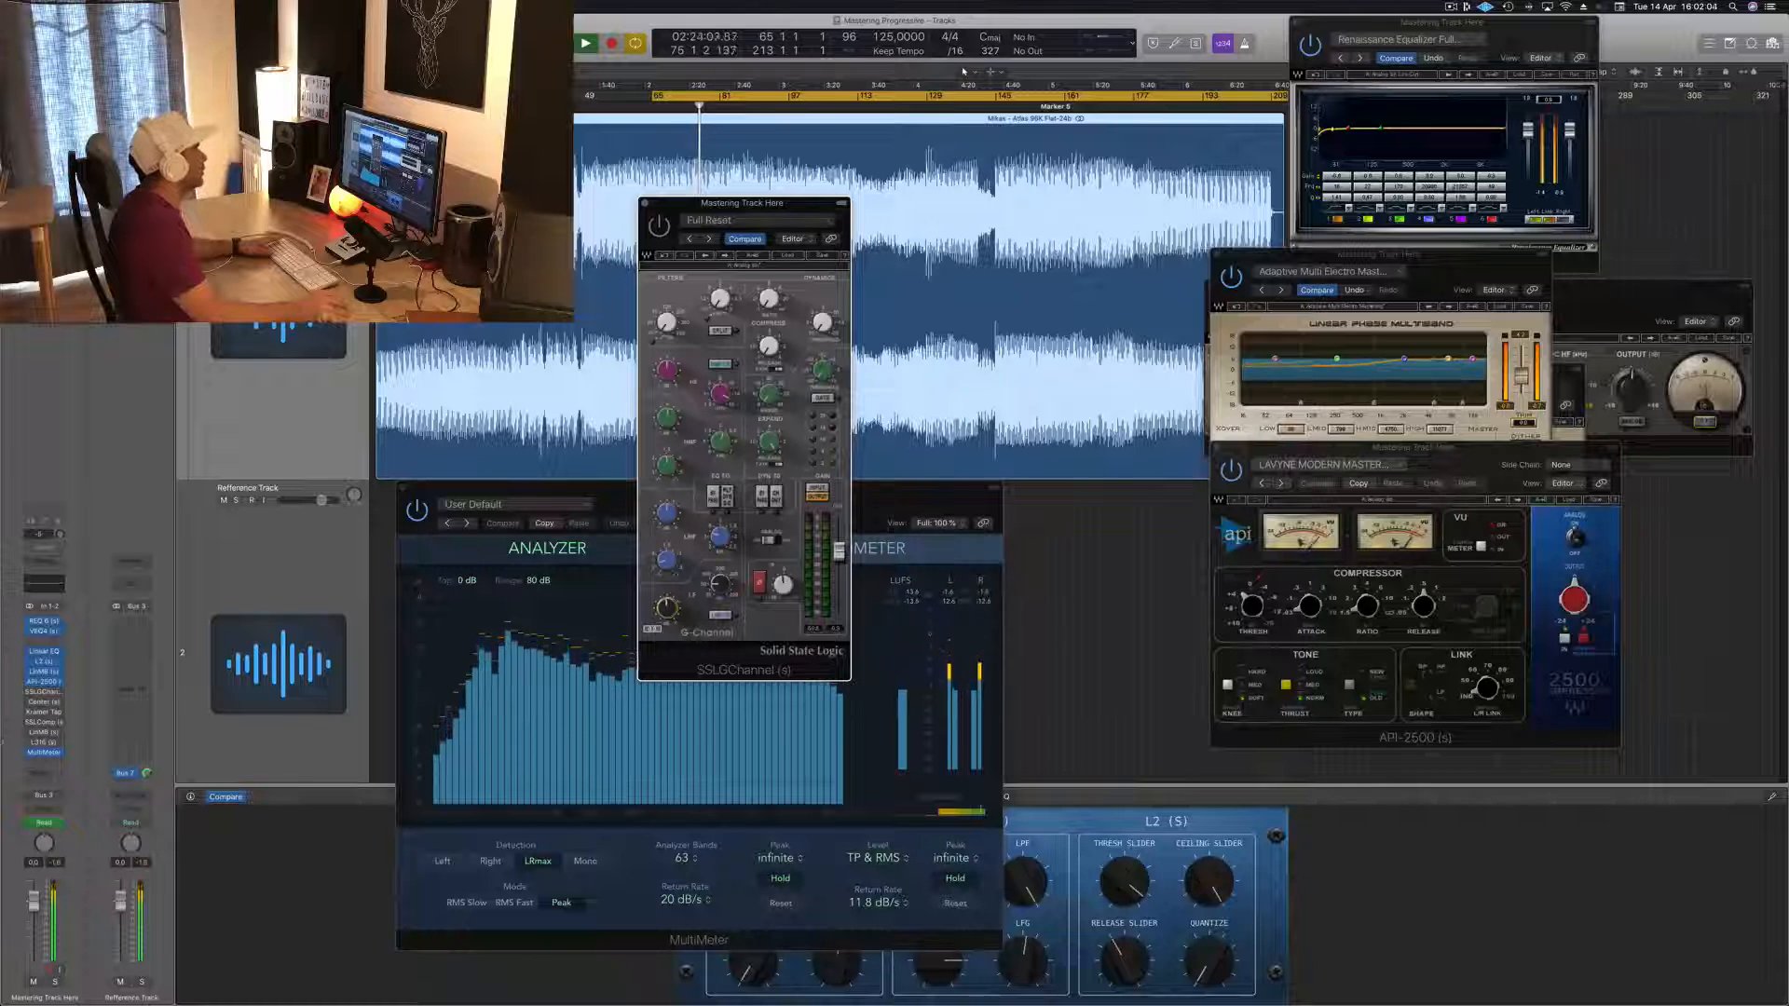
Restart the loop, enable the SSLGChannel and move its window further over the waveform
key(space)
key(space)
click(657, 227)
drag(767, 207, 847, 207)
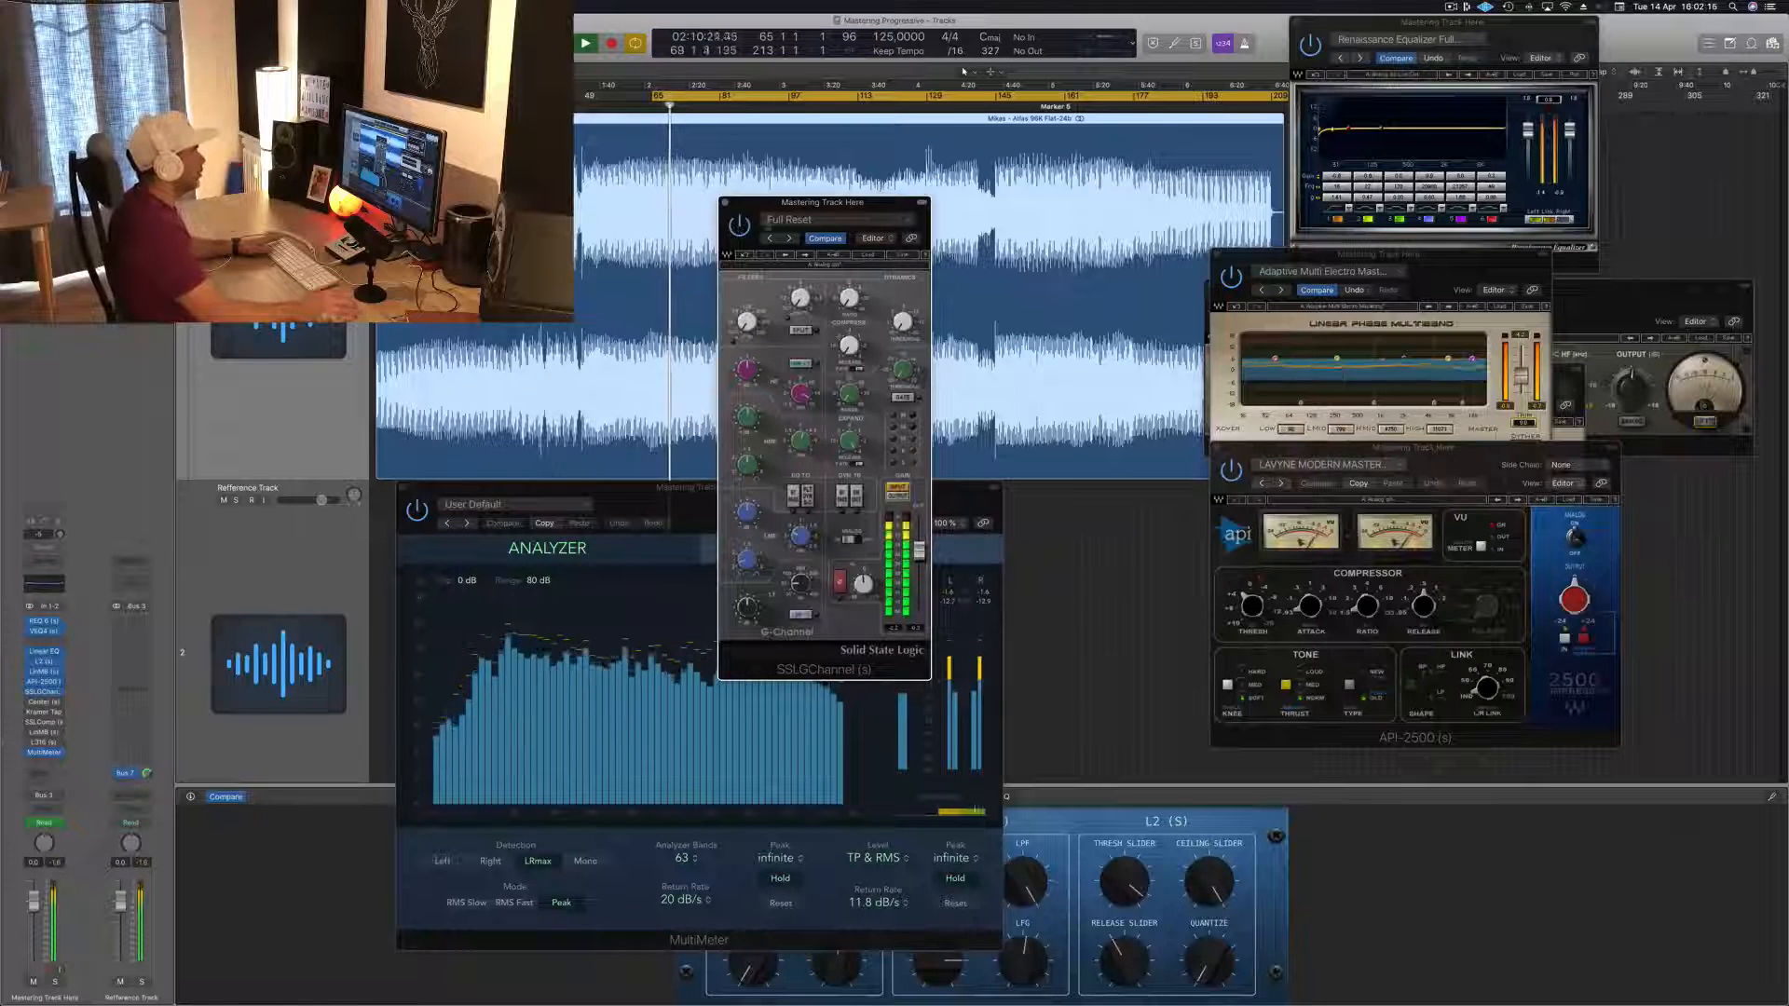
drag(854, 205, 902, 236)
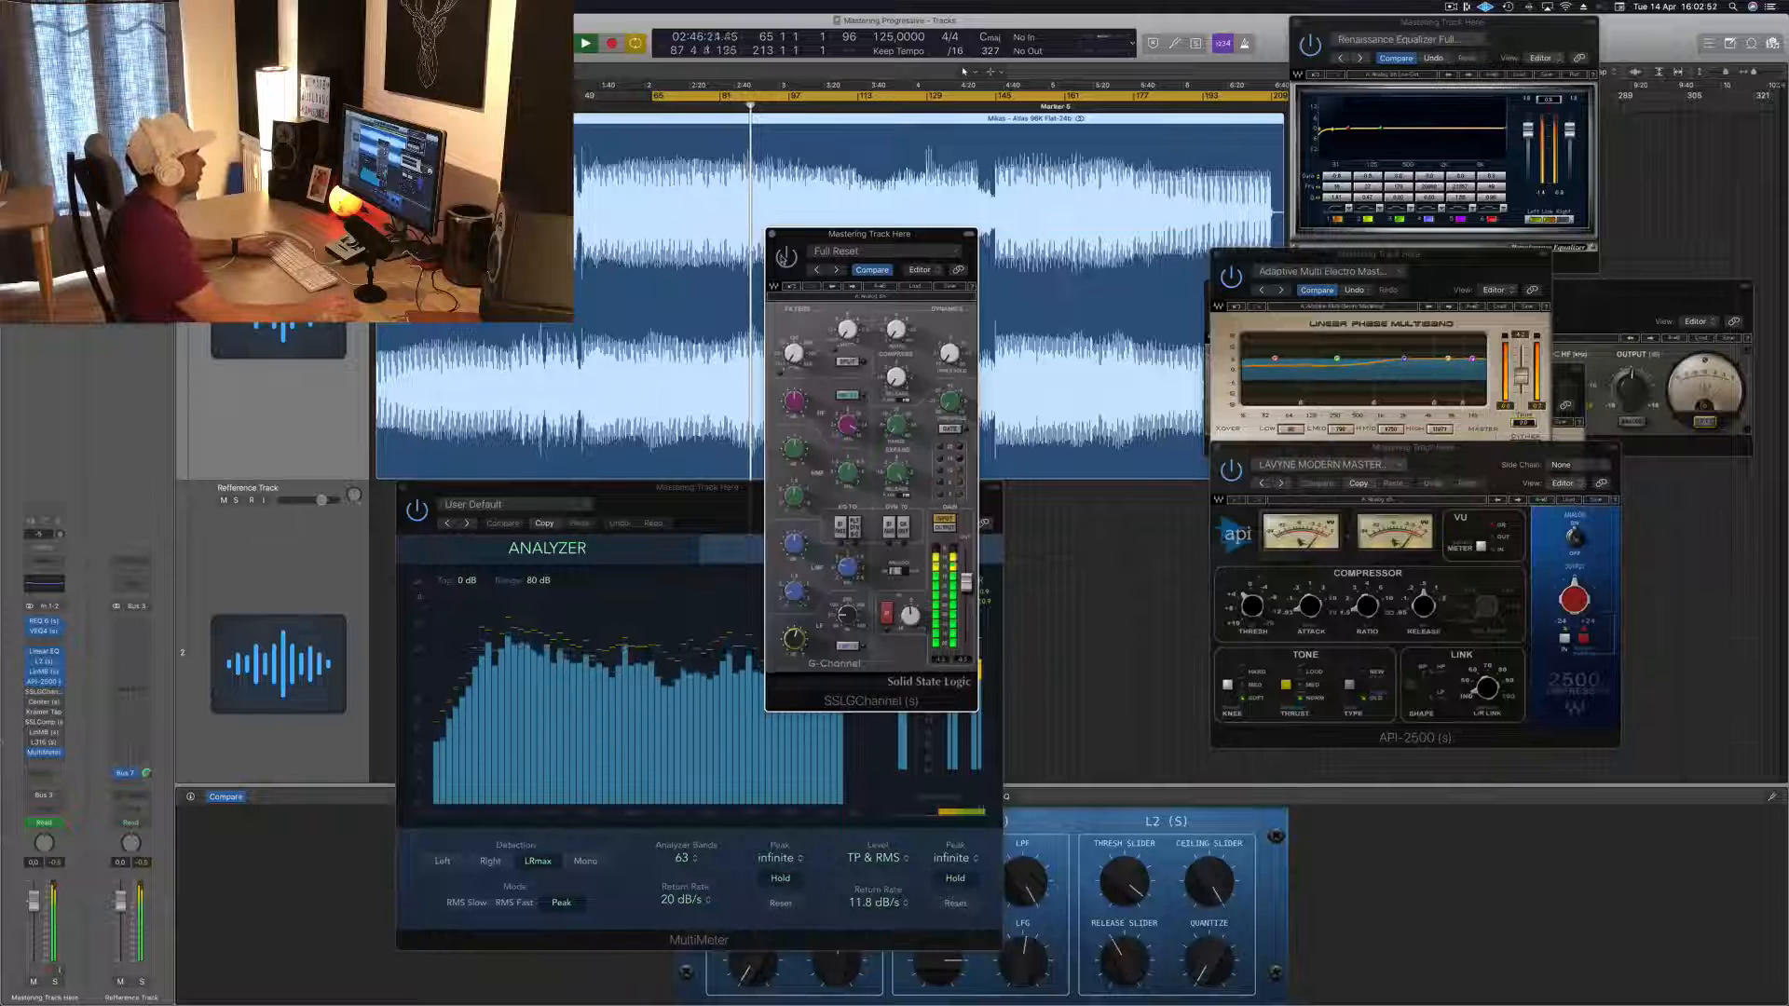
Audition the loop again with the SSLGChannel's window moved beside the LinMB, and close that window
drag(802, 244, 874, 347)
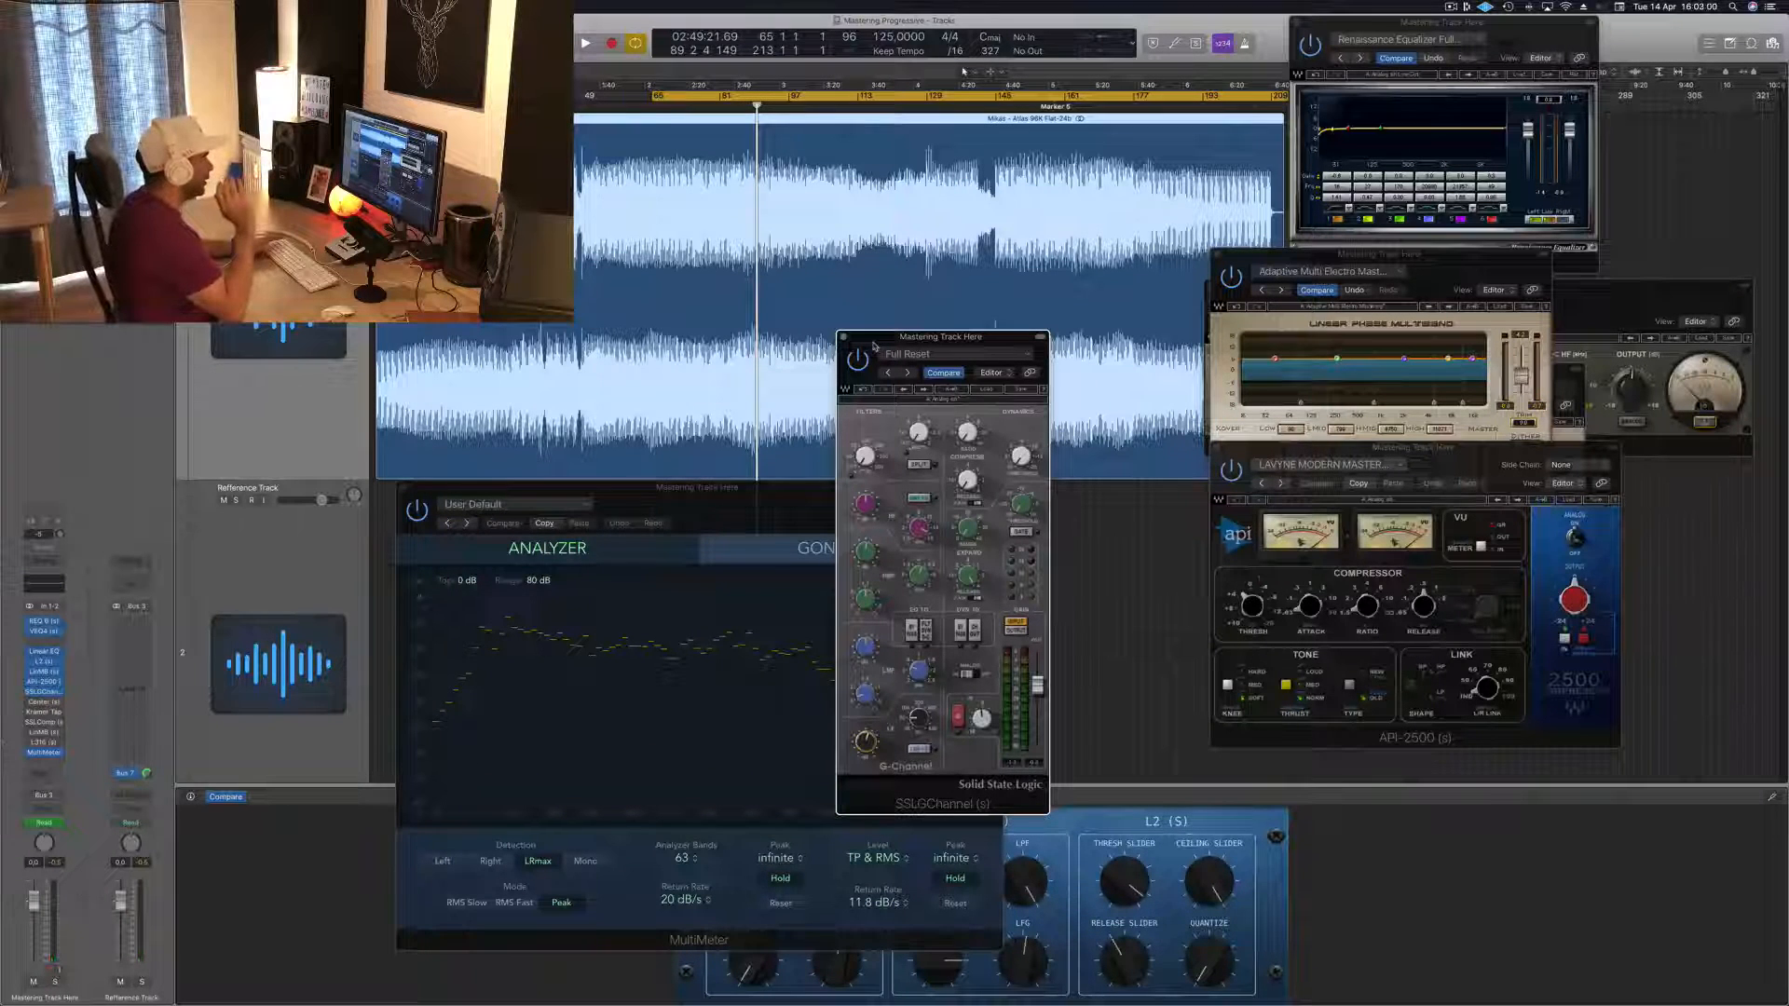
key(space)
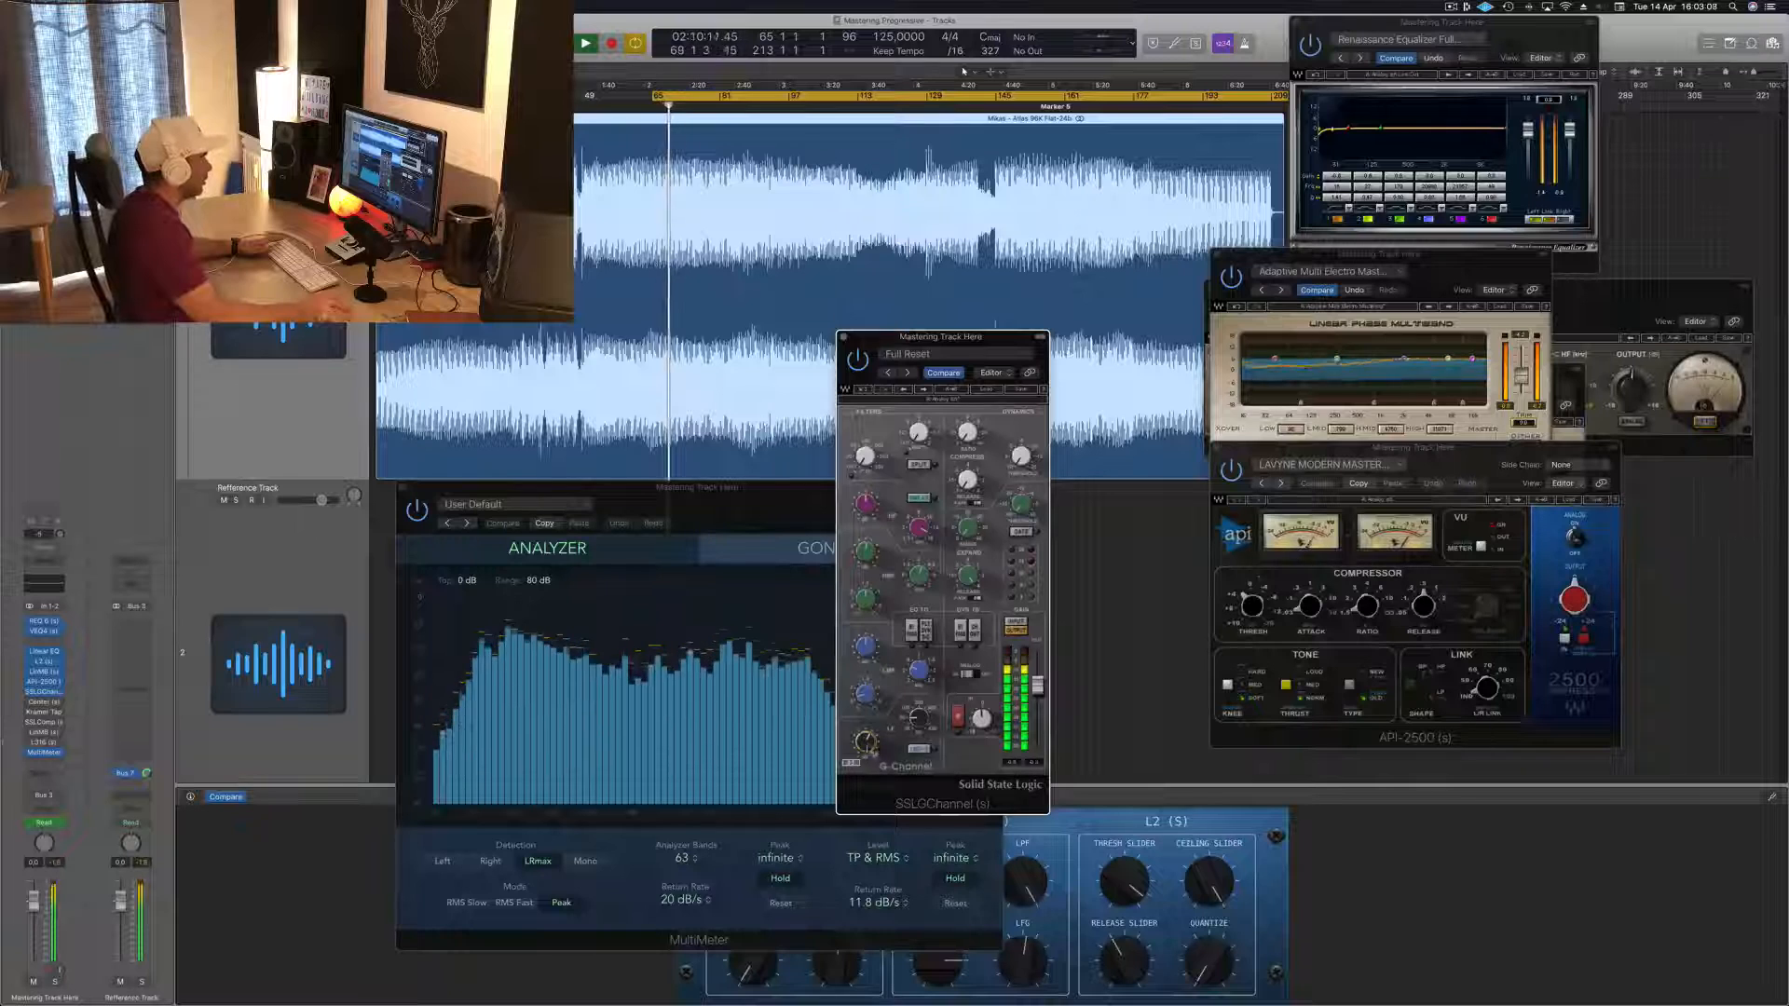
drag(970, 338, 1127, 281)
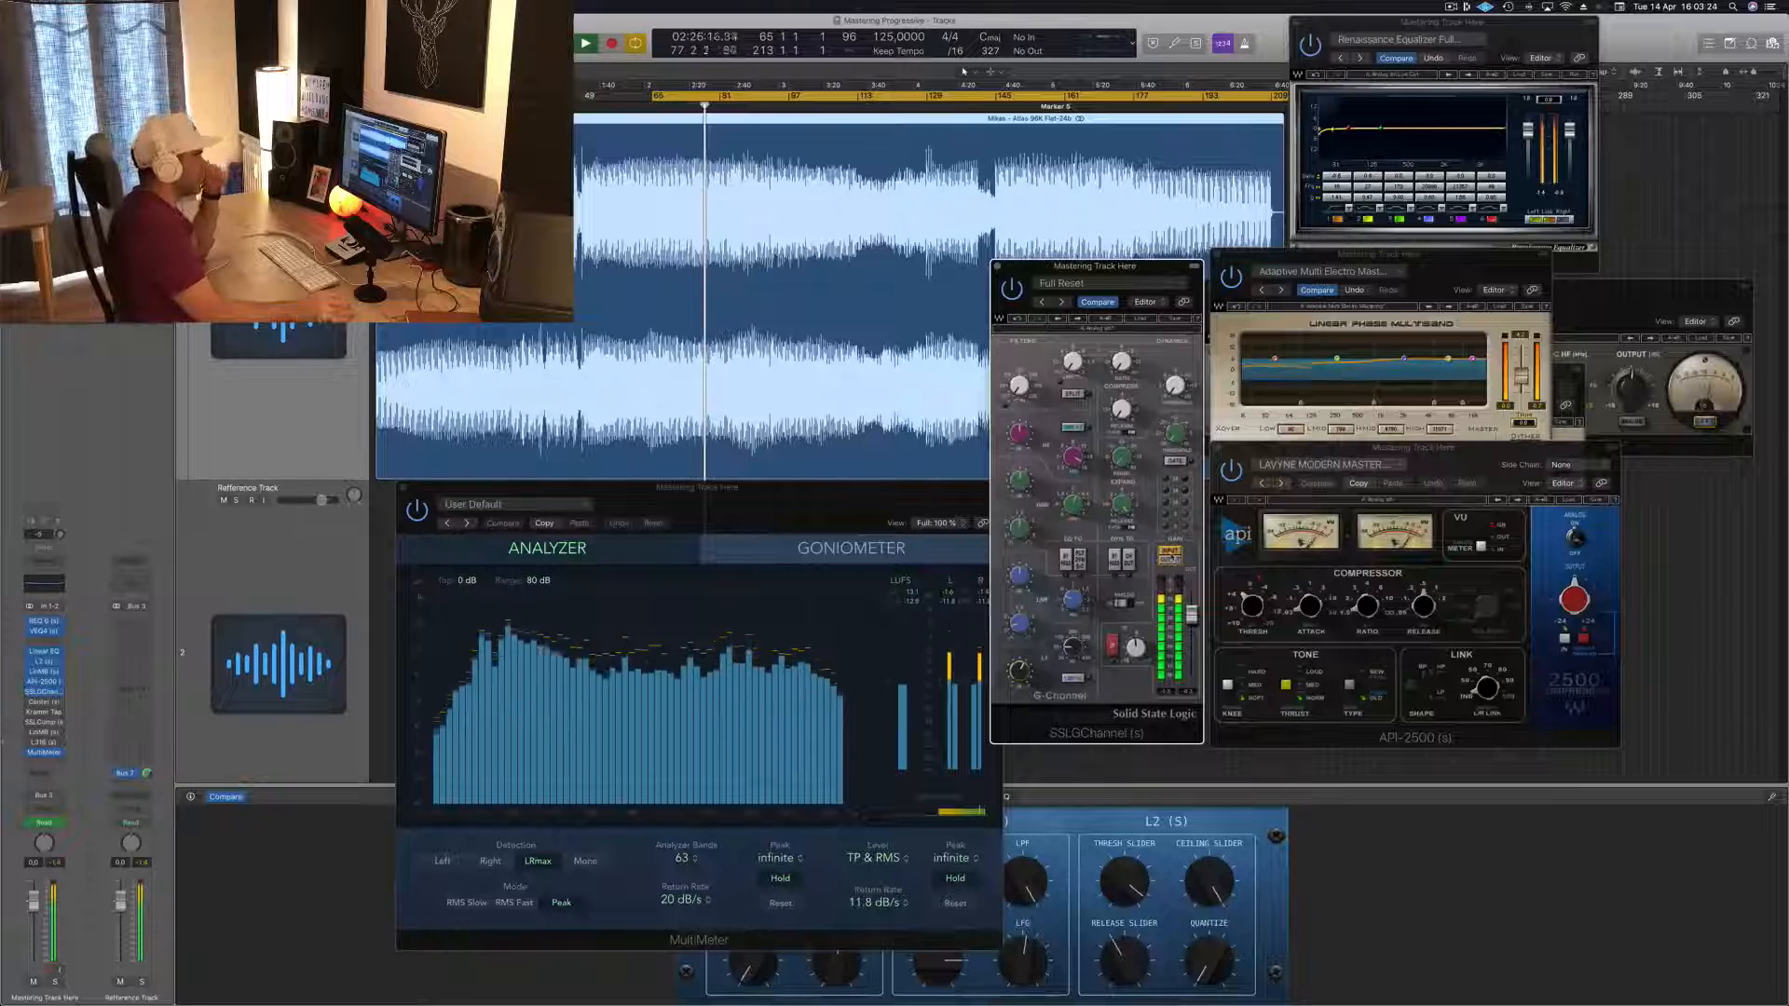
drag(1144, 273, 1148, 264)
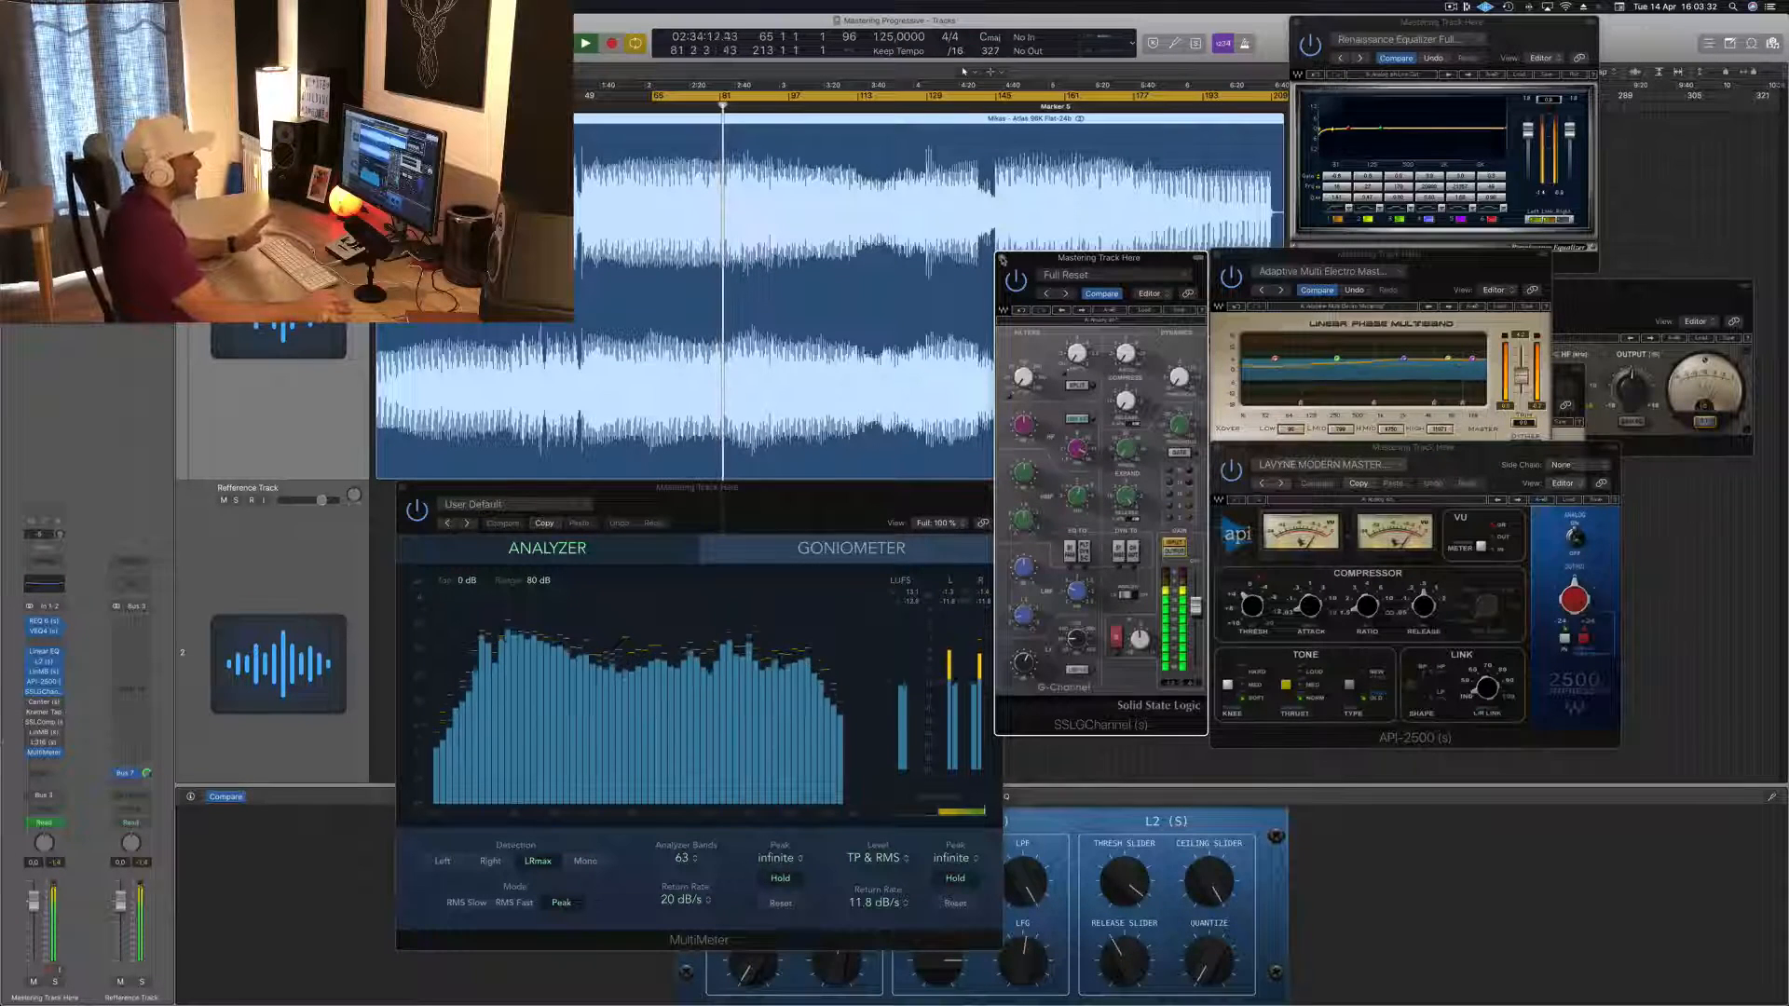
click(1002, 260)
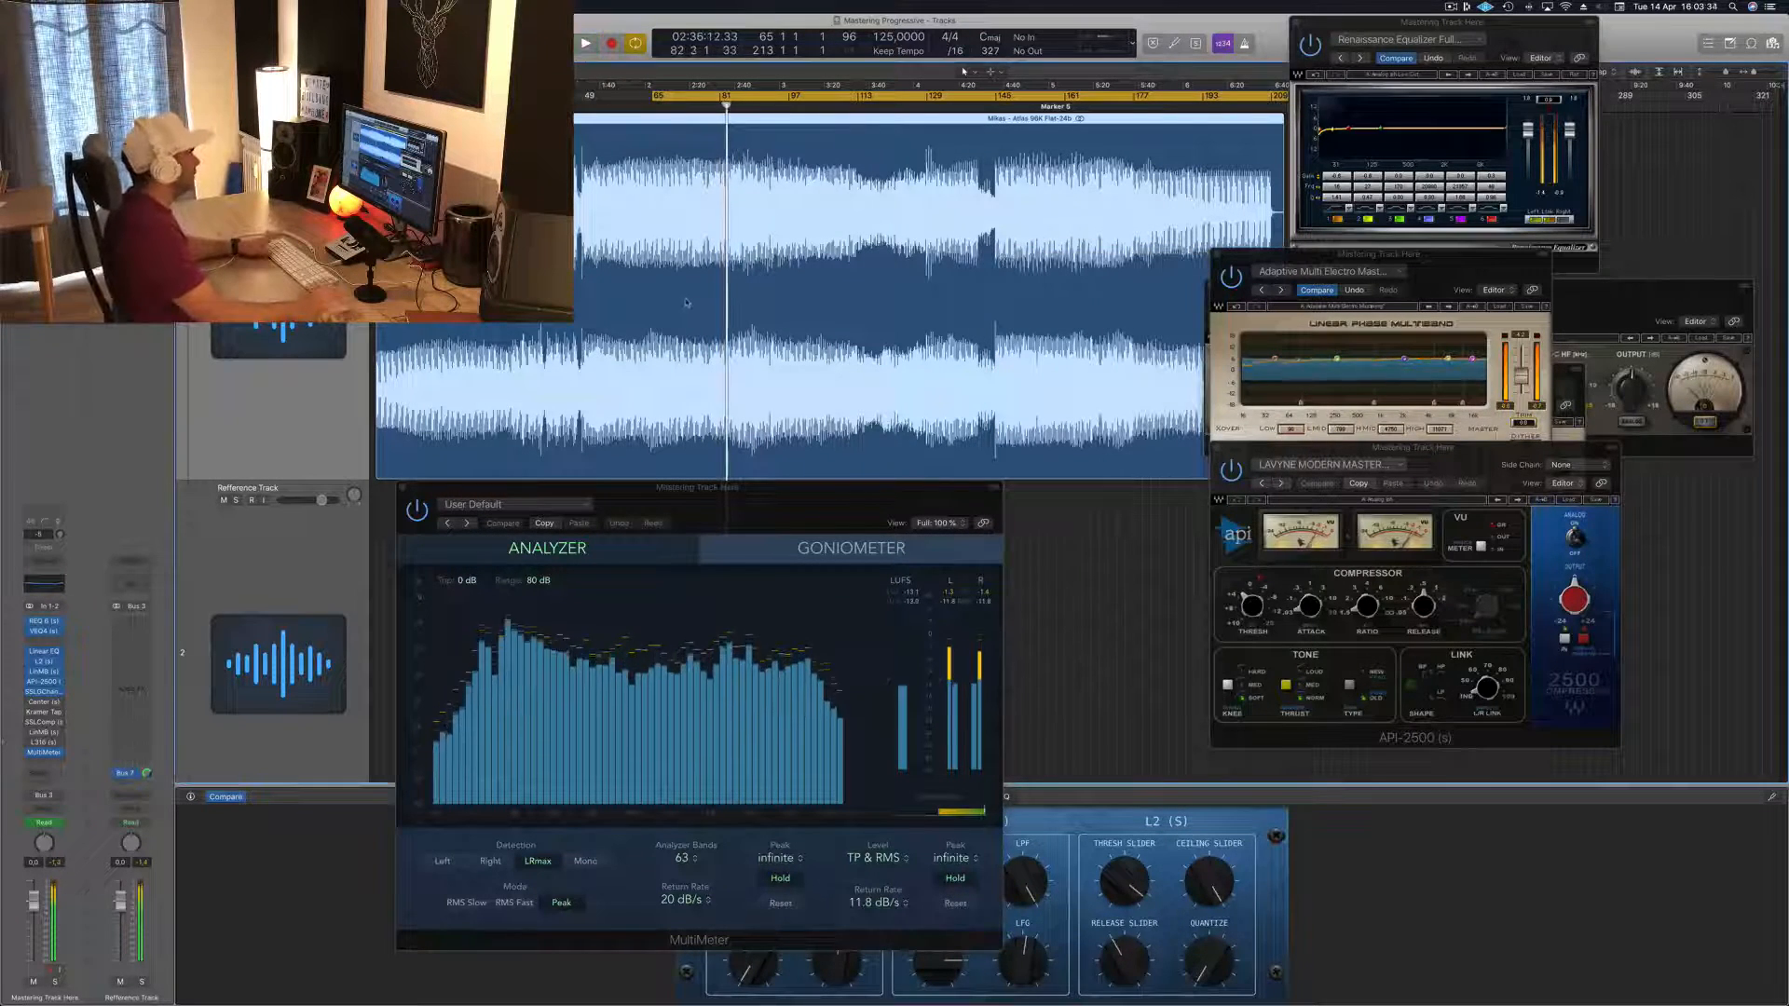
Restart the loop, open the Center plug-in on the mastering track and place its window beside the LinMB
key(space)
key(space)
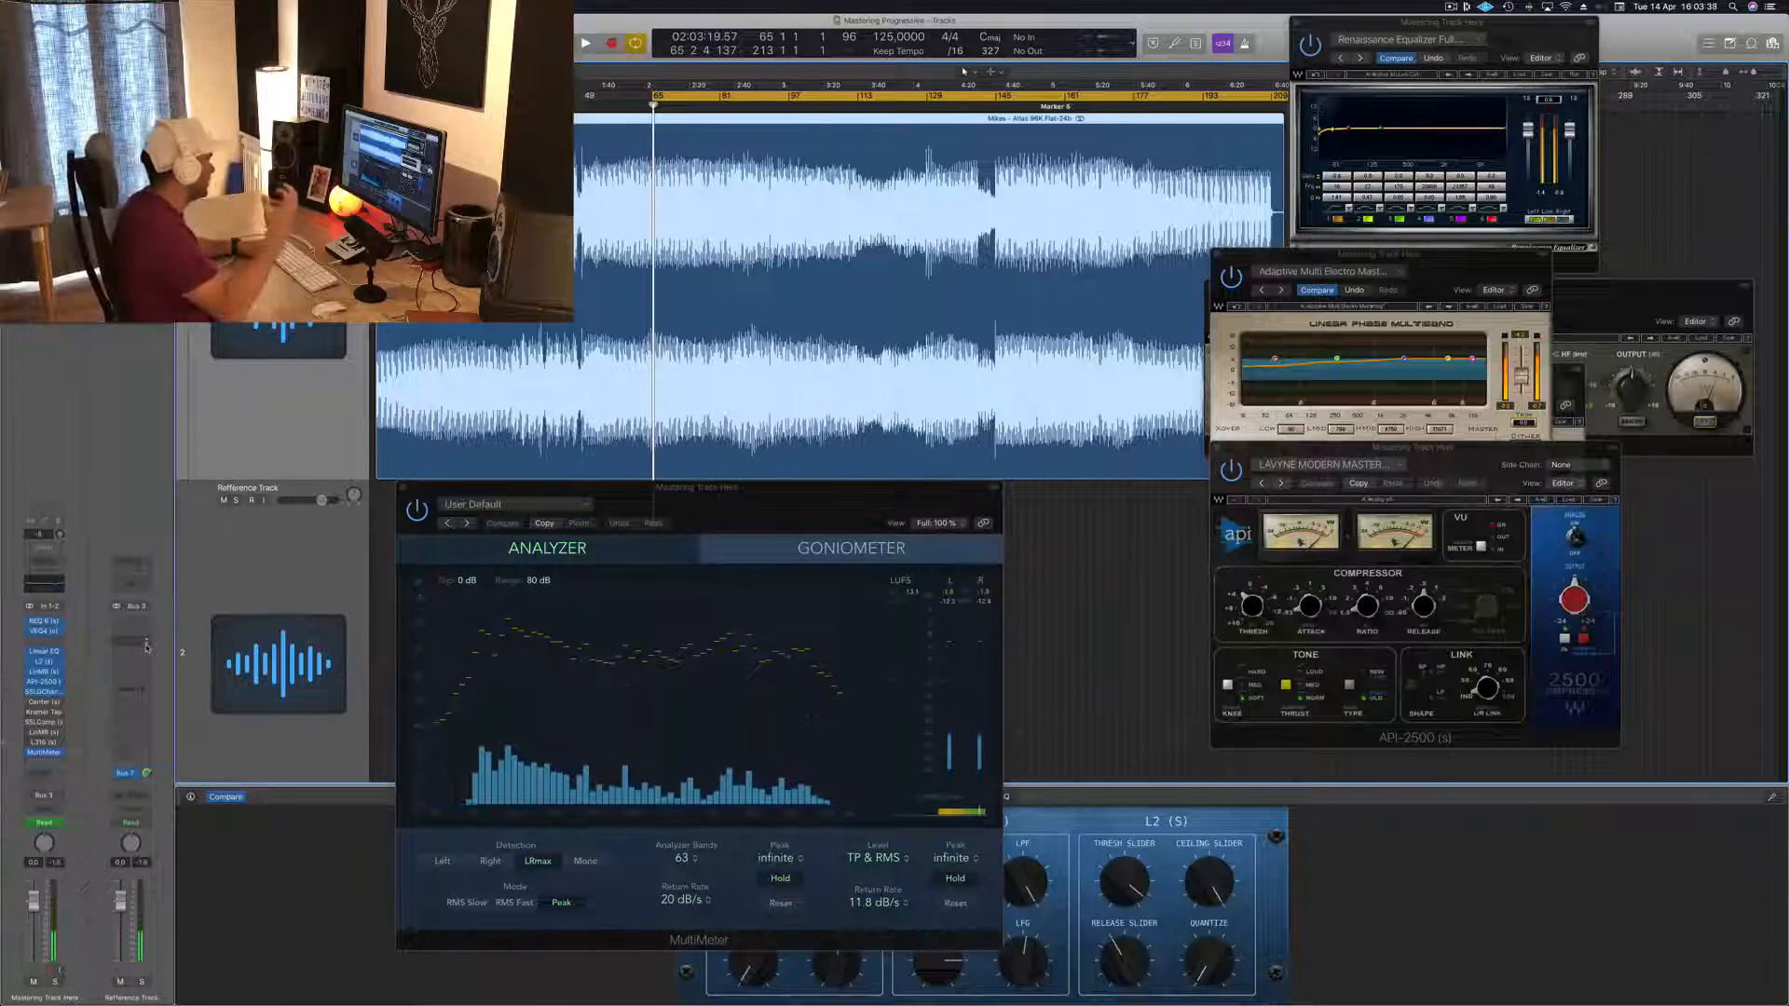
key(space)
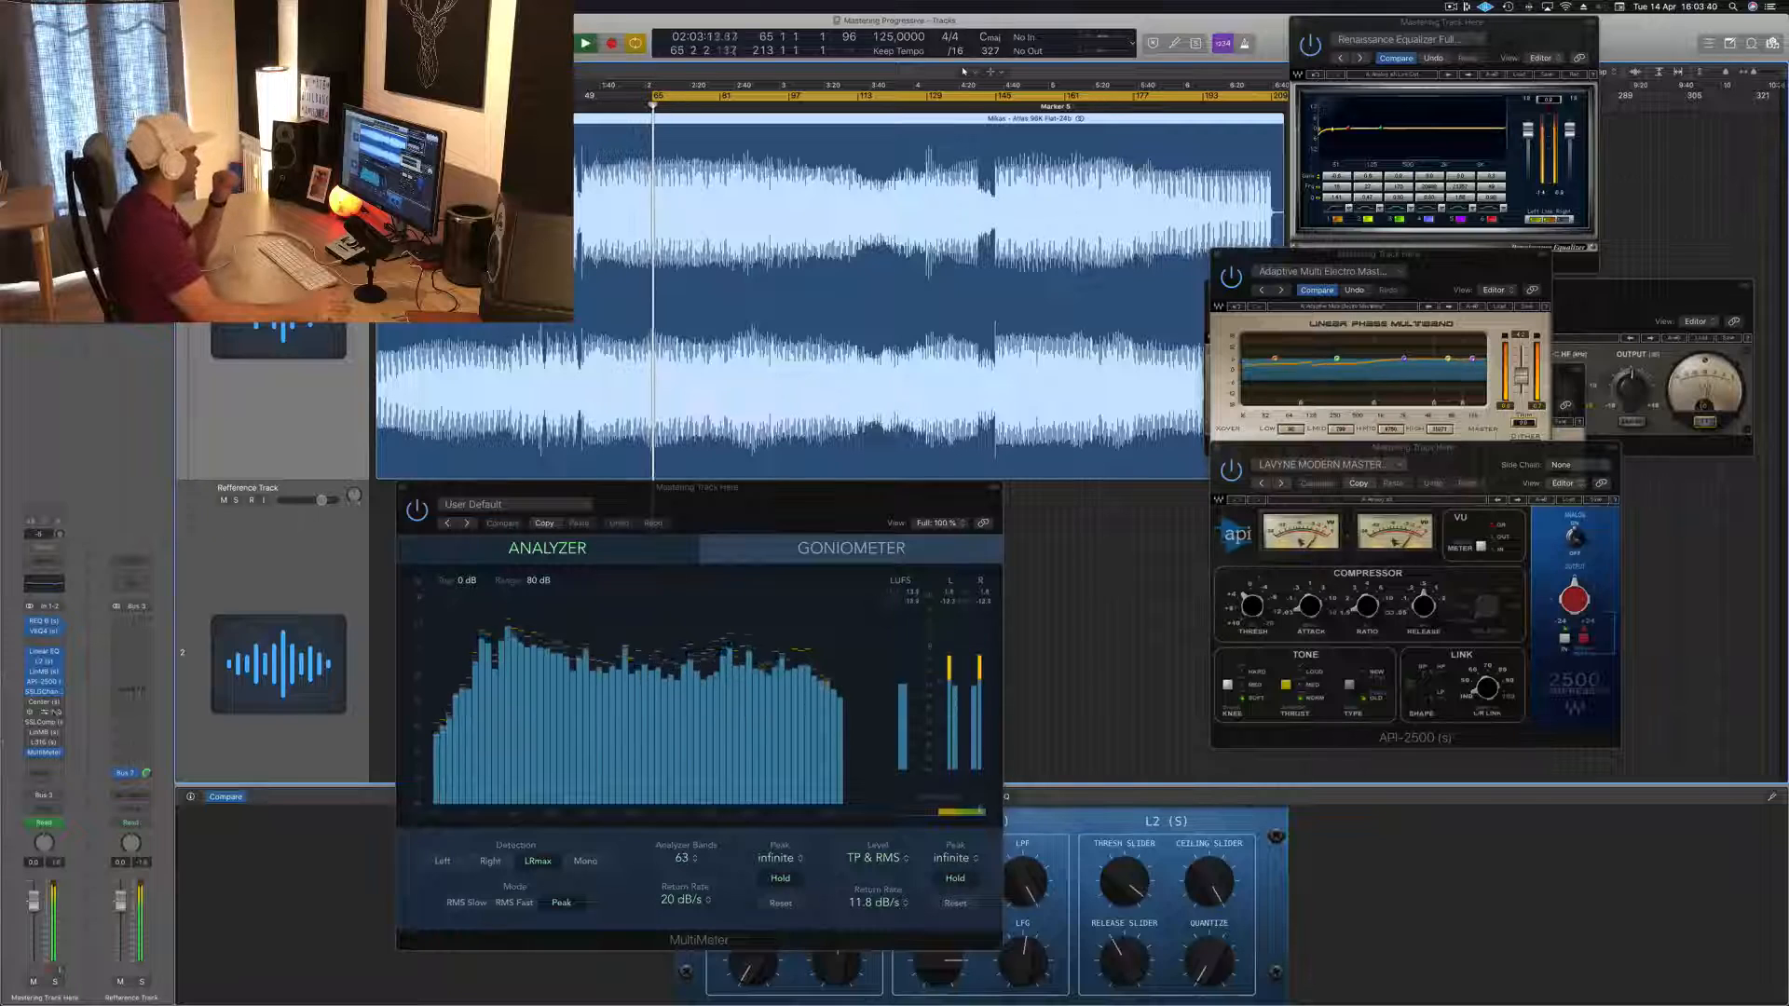
click(43, 704)
drag(89, 479, 849, 716)
Lower the Center plug-in's Sides fader and enable the plug-in
drag(980, 458, 980, 480)
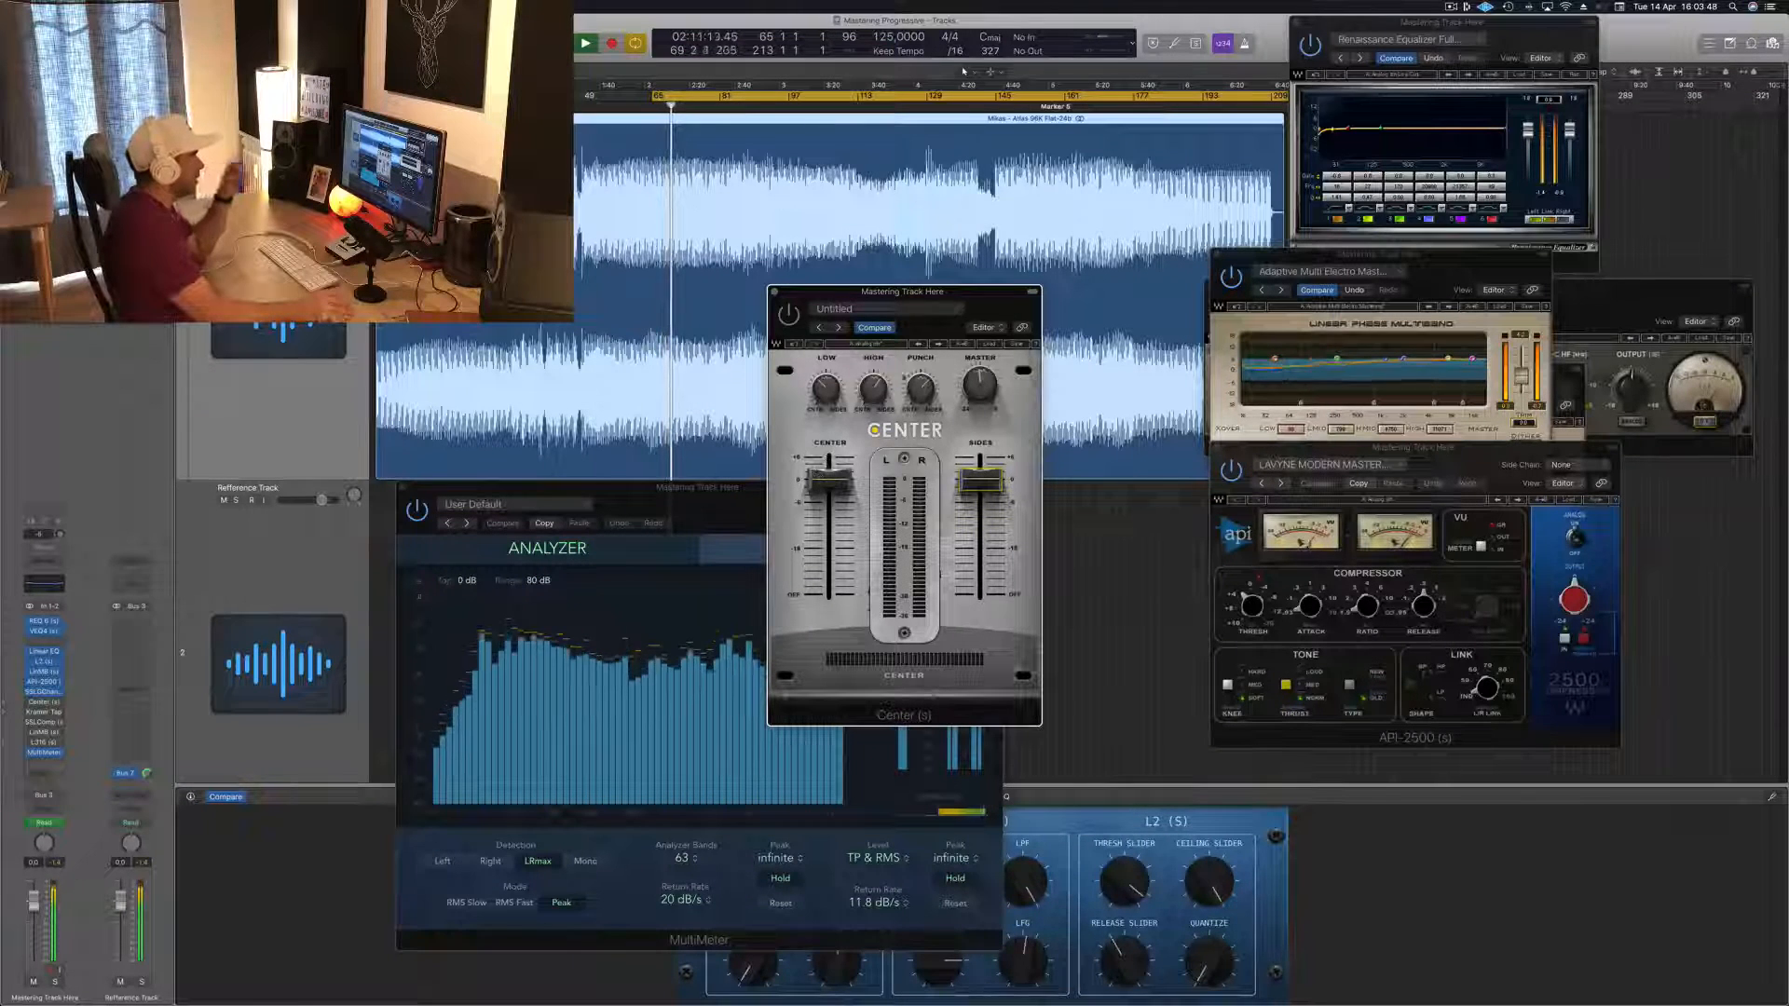
drag(973, 304, 983, 304)
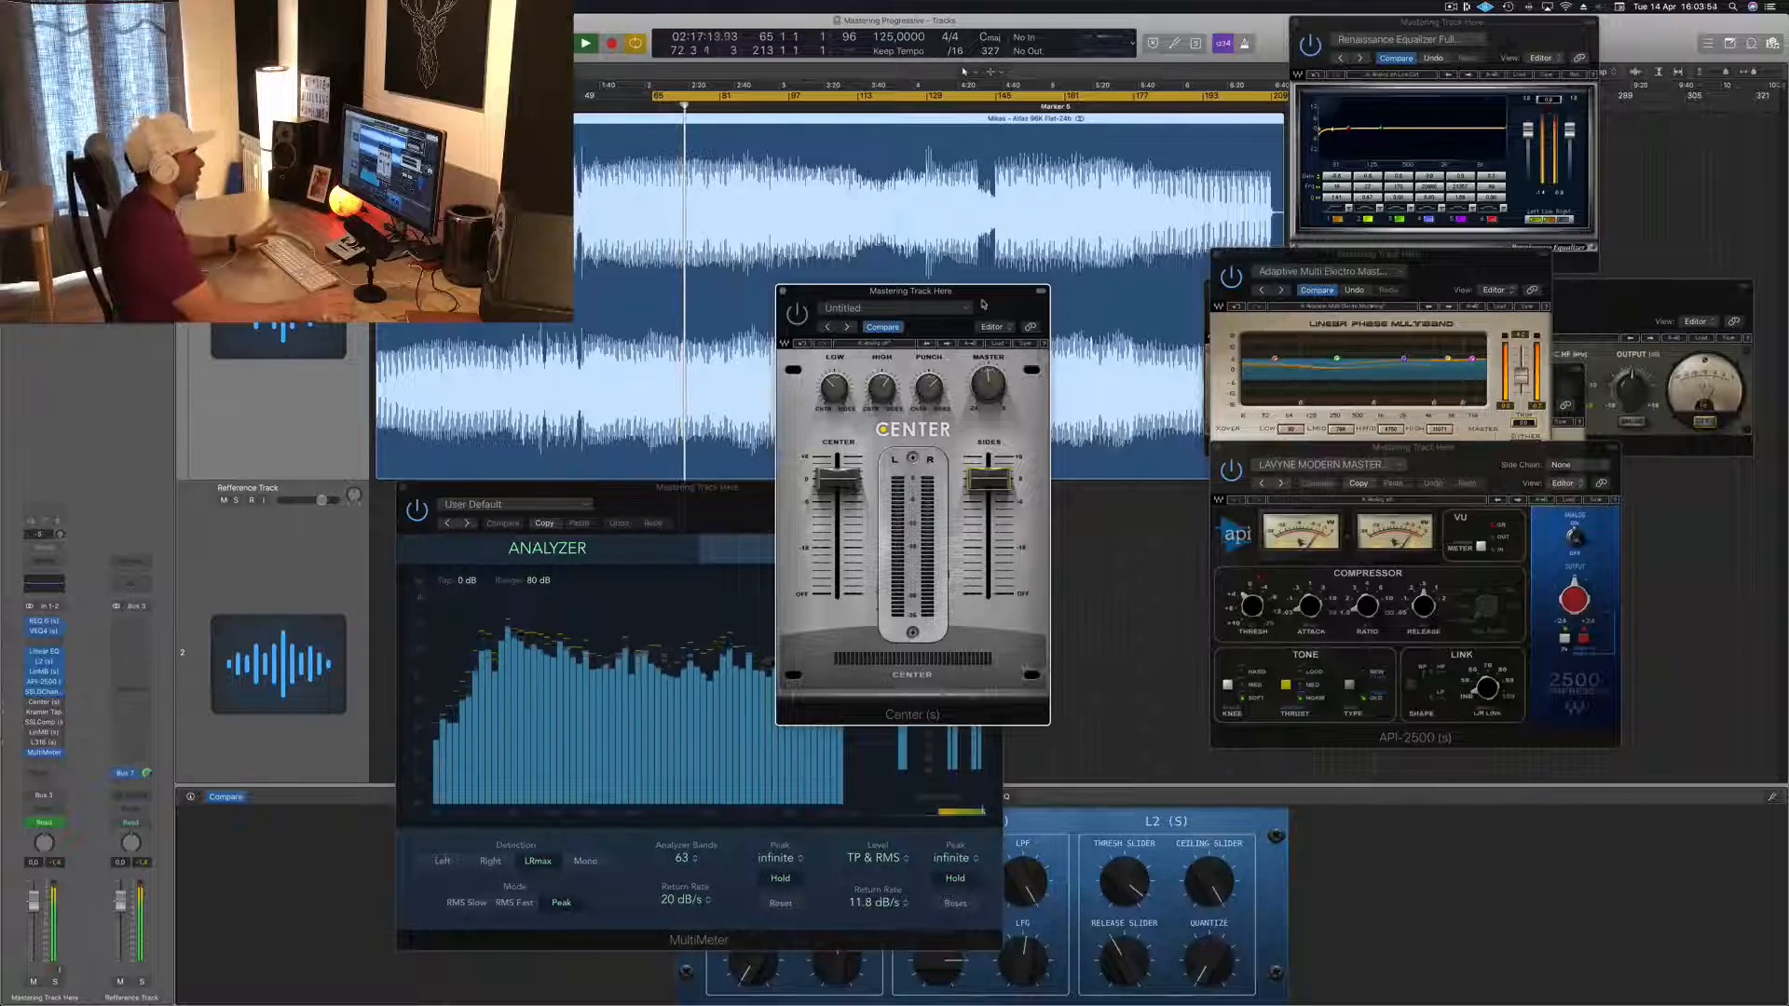
click(797, 314)
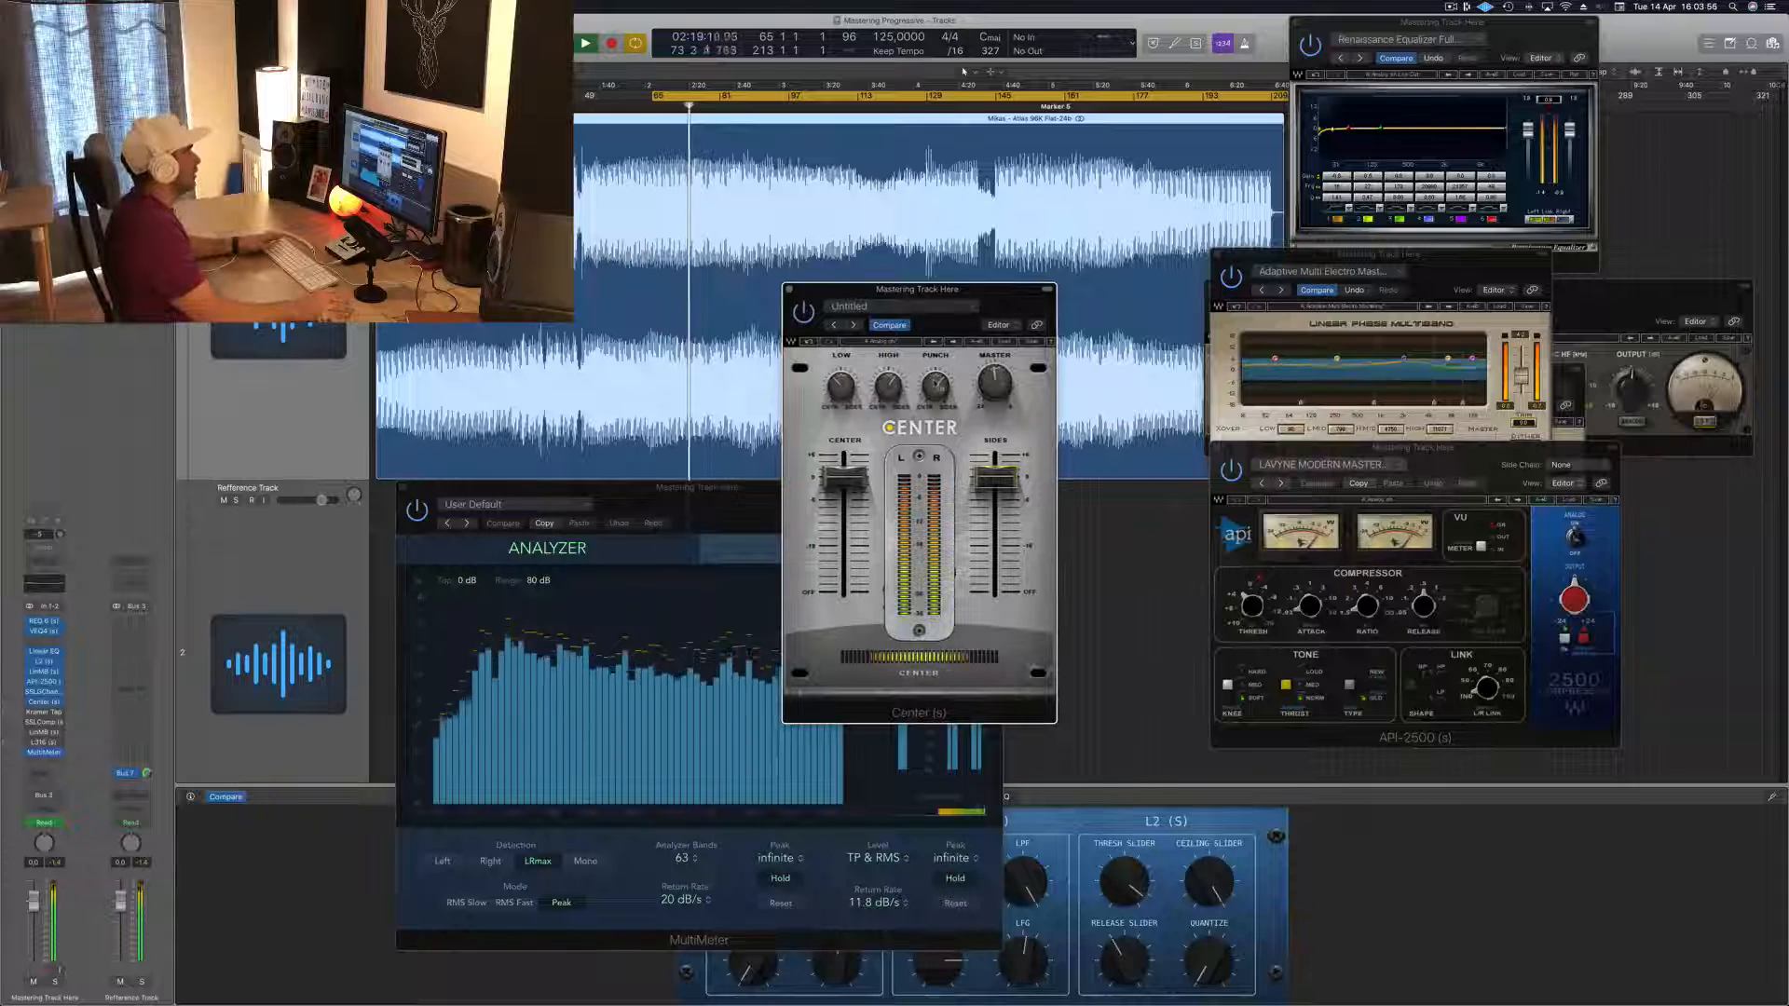
Raise the Center plug-in's Sides fader slightly, select its Center fader and move the window closer to the LinMB
mouse_move(995, 479)
mouse_down()
mouse_move(995, 457)
mouse_move(995, 472)
mouse_up()
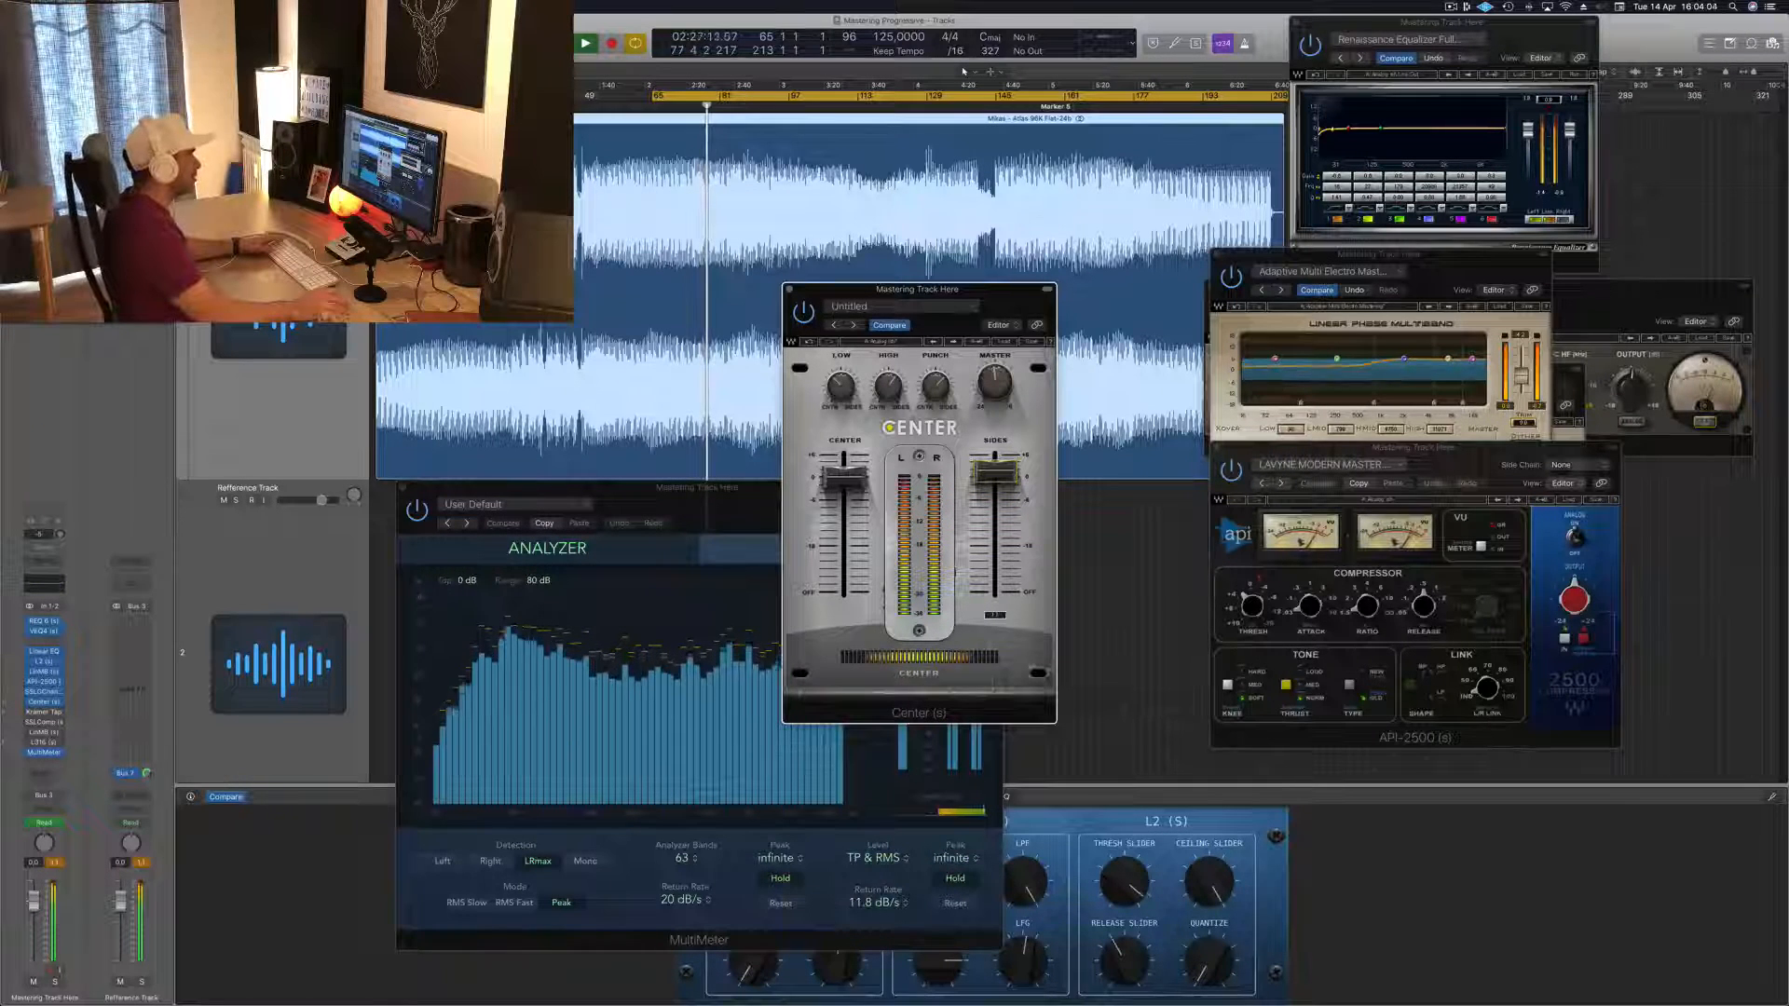
drag(995, 472, 995, 469)
click(844, 478)
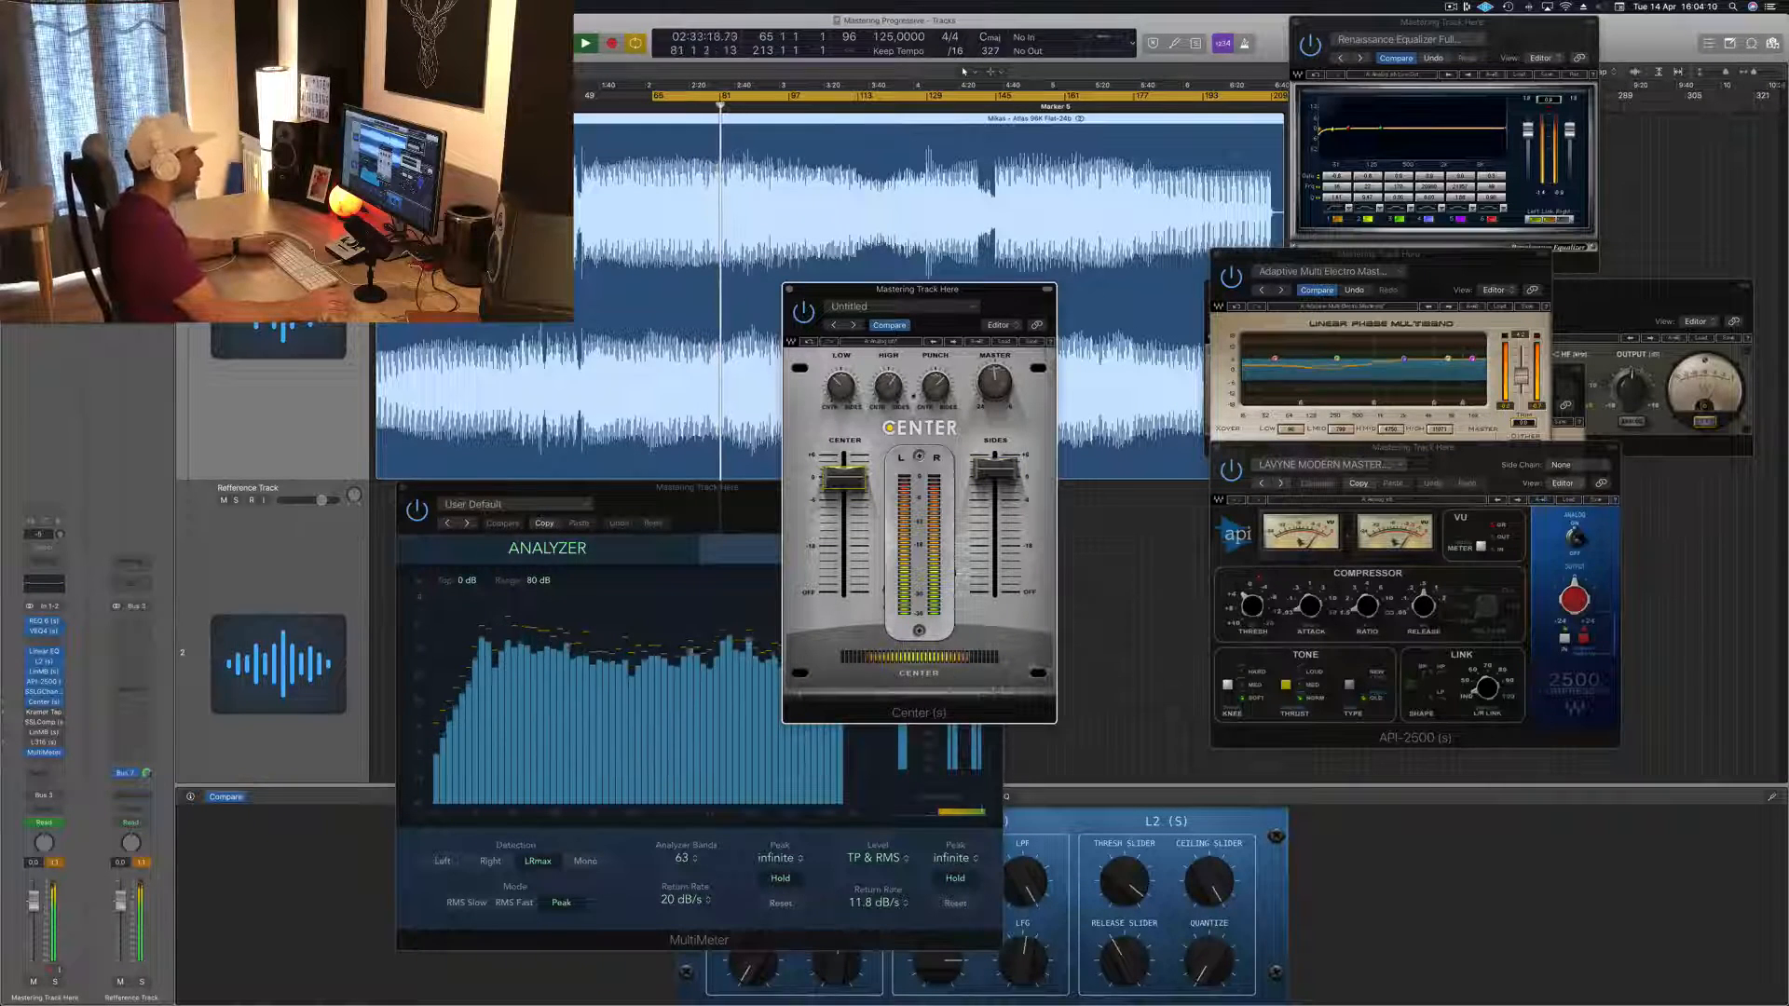
drag(999, 296, 1035, 291)
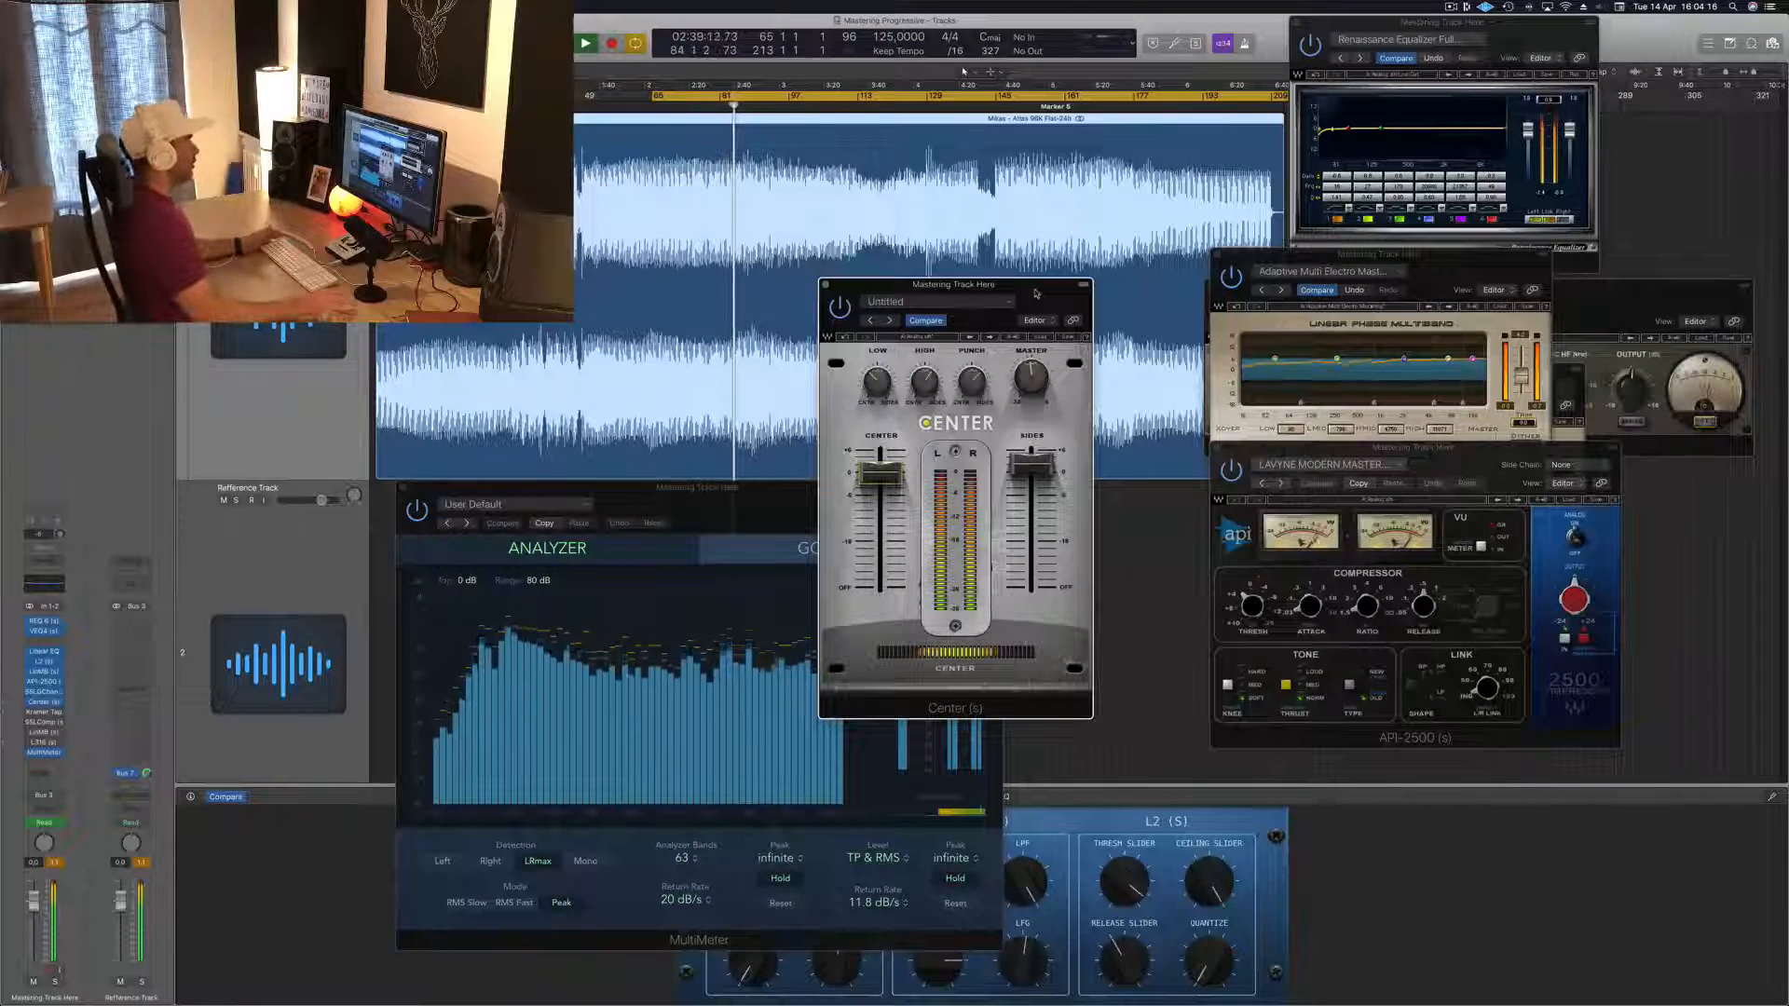
drag(1035, 294, 1076, 280)
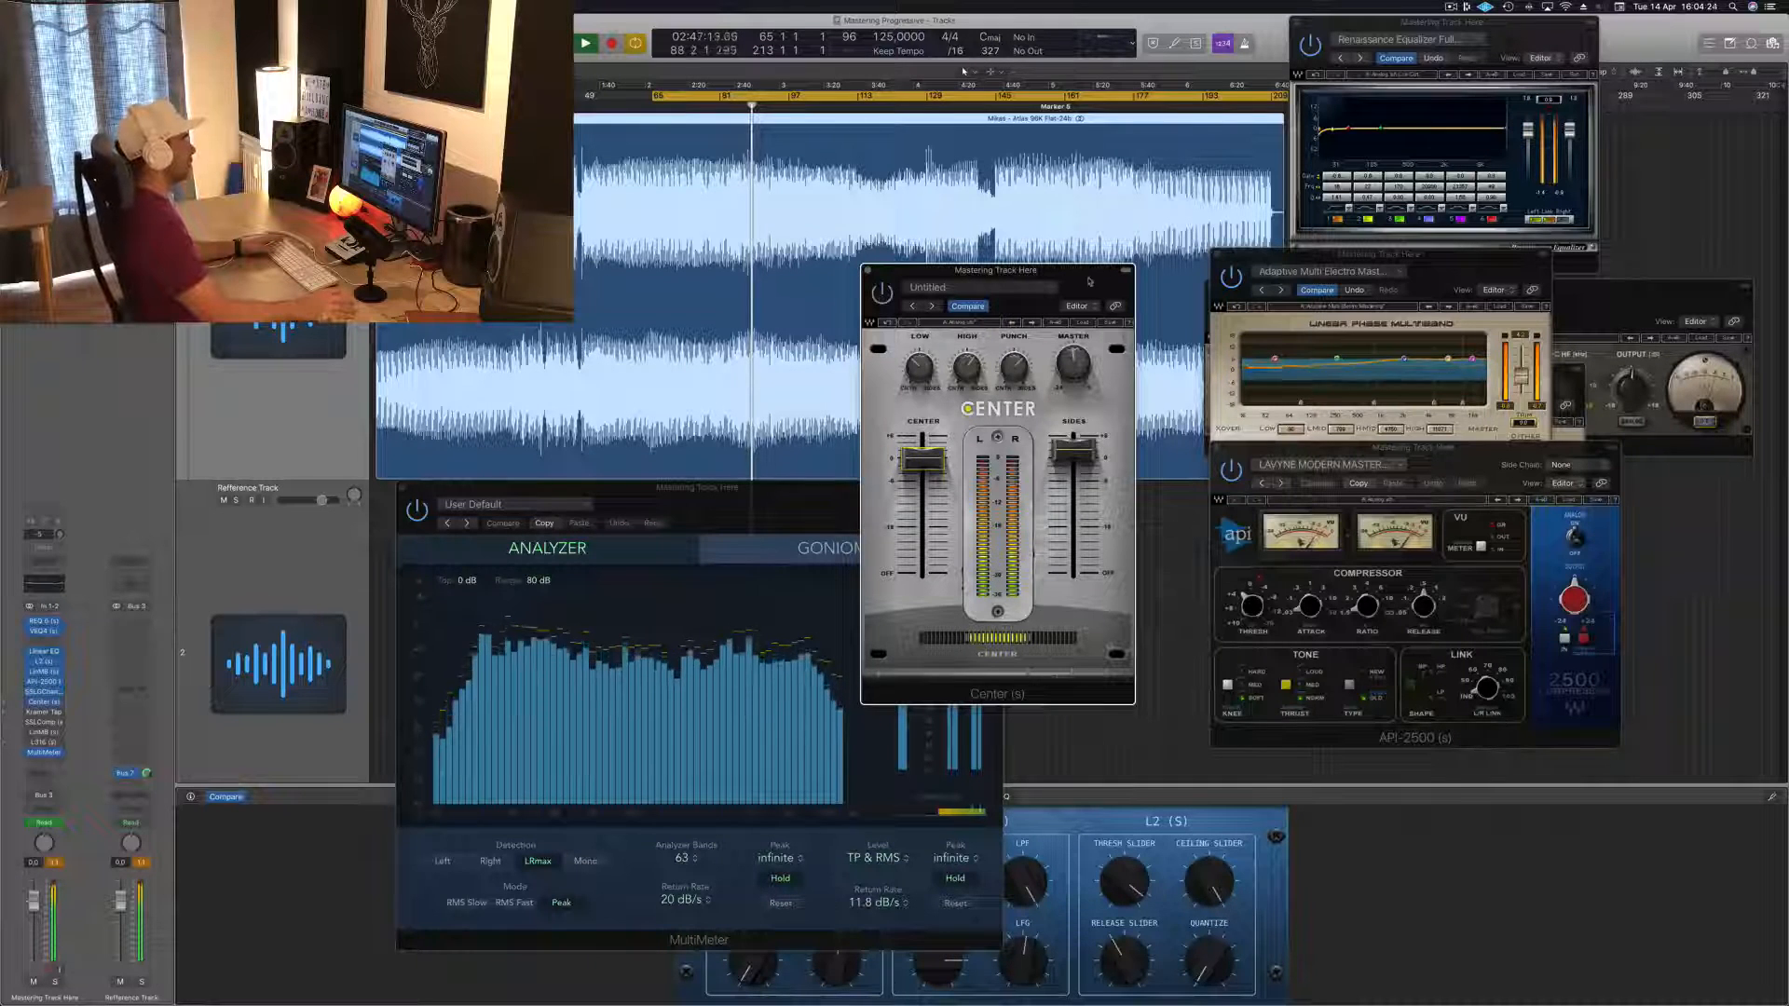
Nudge the Center plug-in's Sides fader up a little more, close its window and restart the loop
drag(858, 333, 839, 341)
drag(1053, 463, 1053, 458)
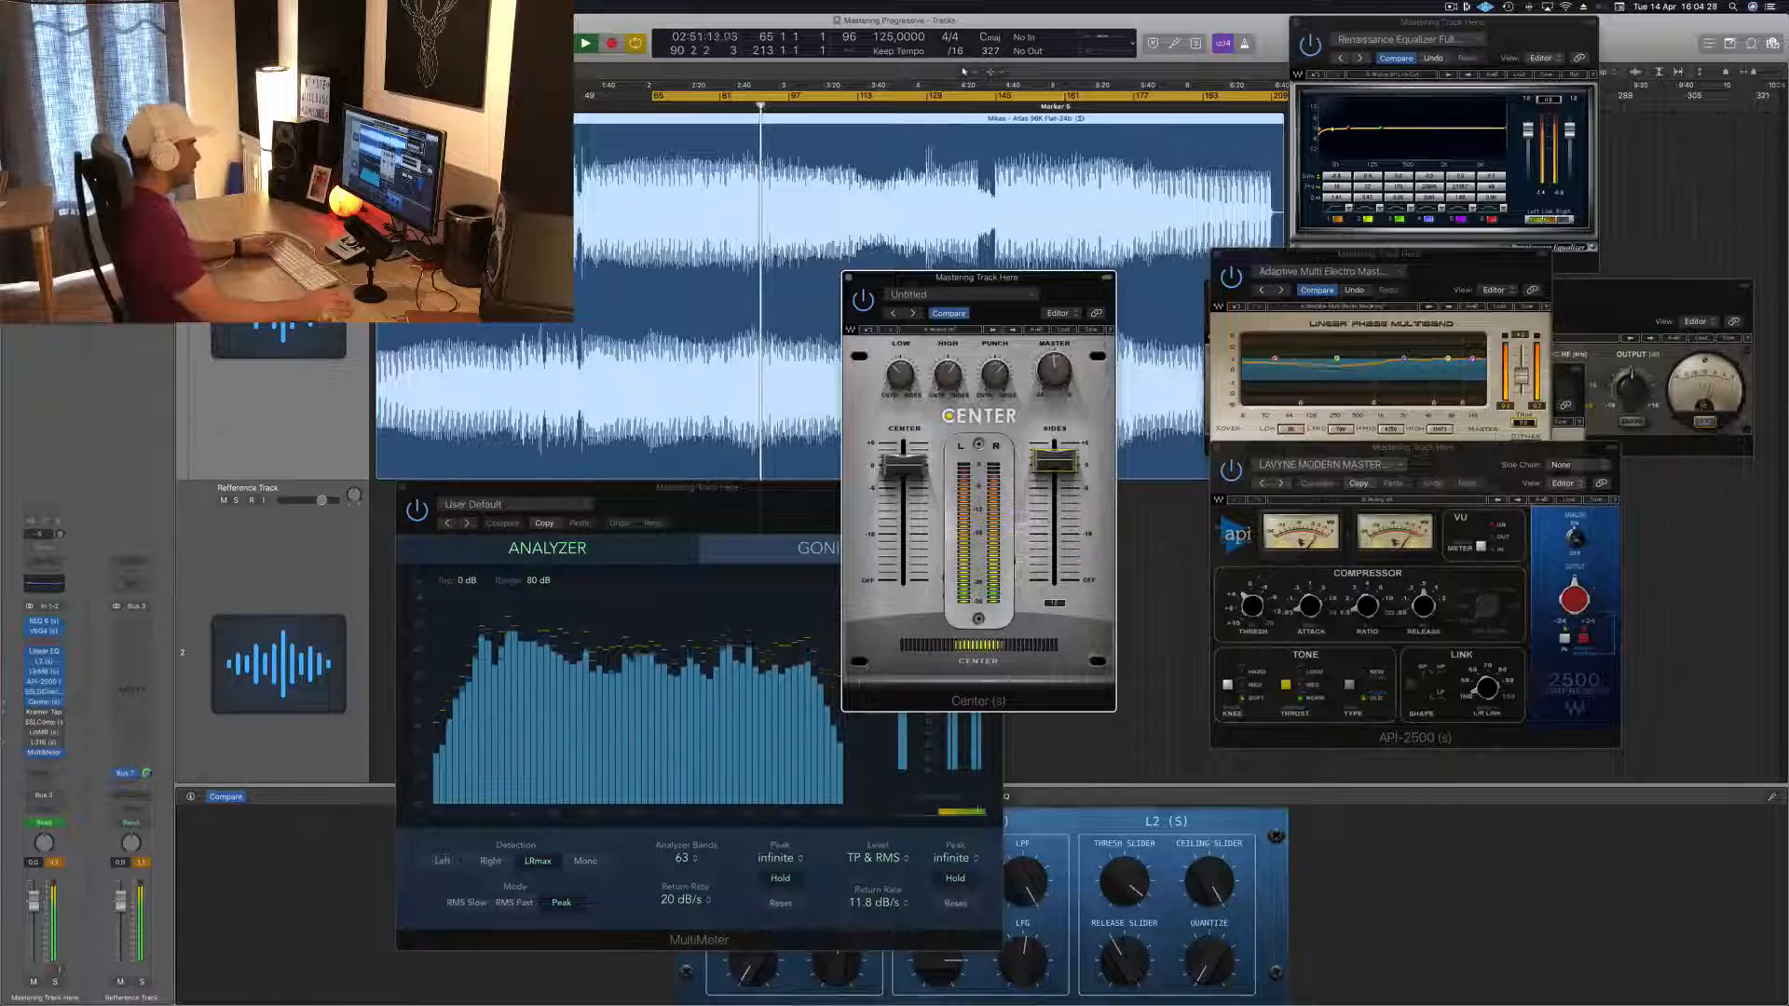
click(847, 276)
key(space)
key(space)
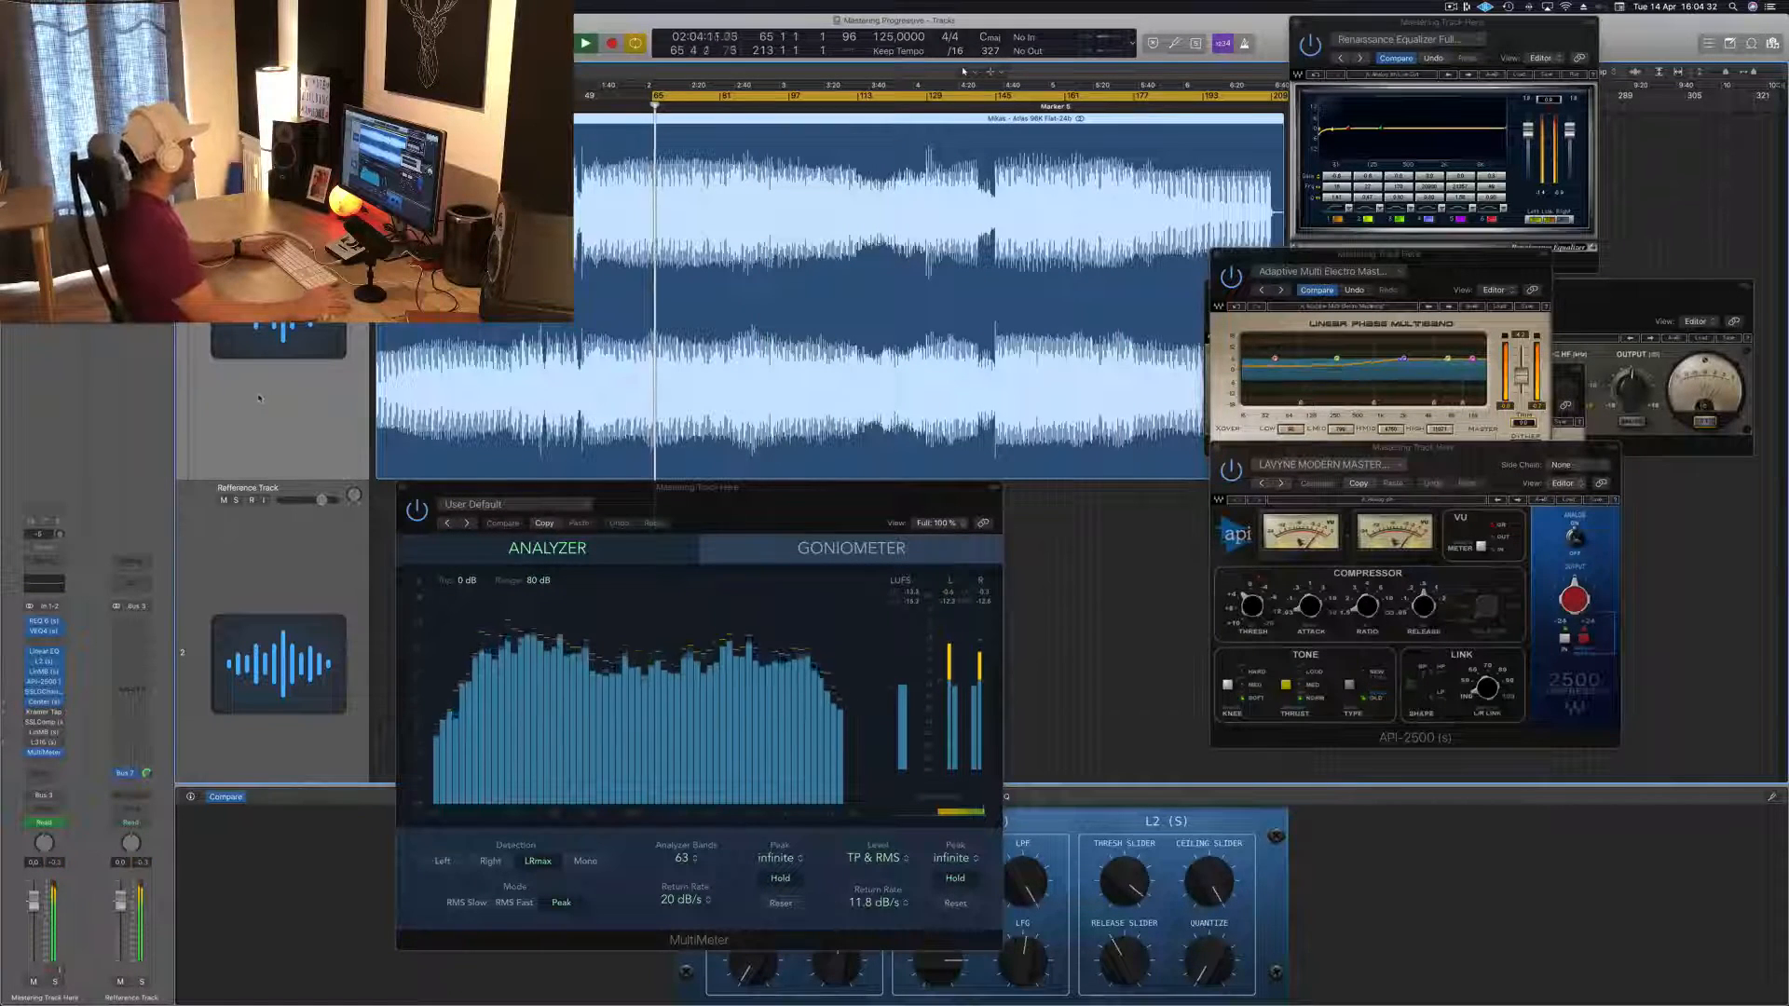
Open the Kramer Tape plug-in on the mastering track, place it over the MultiMeter, enable it and close its window after auditioning
click(44, 712)
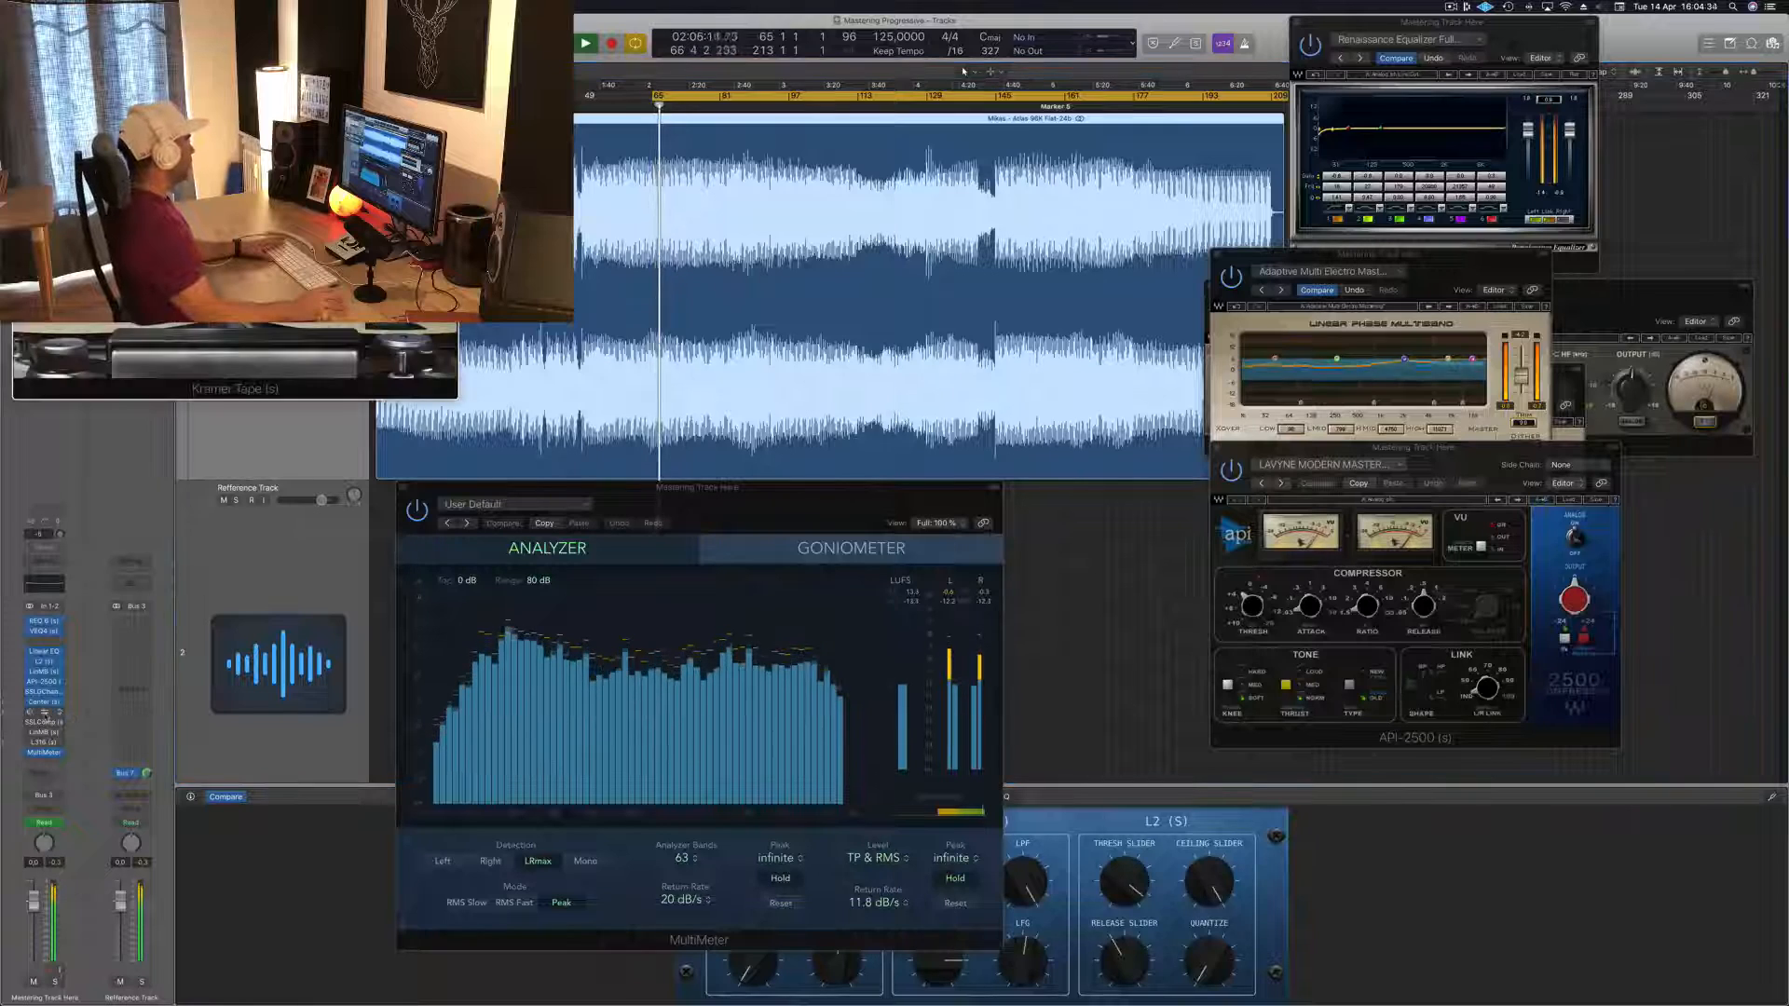
drag(611, 179, 1050, 459)
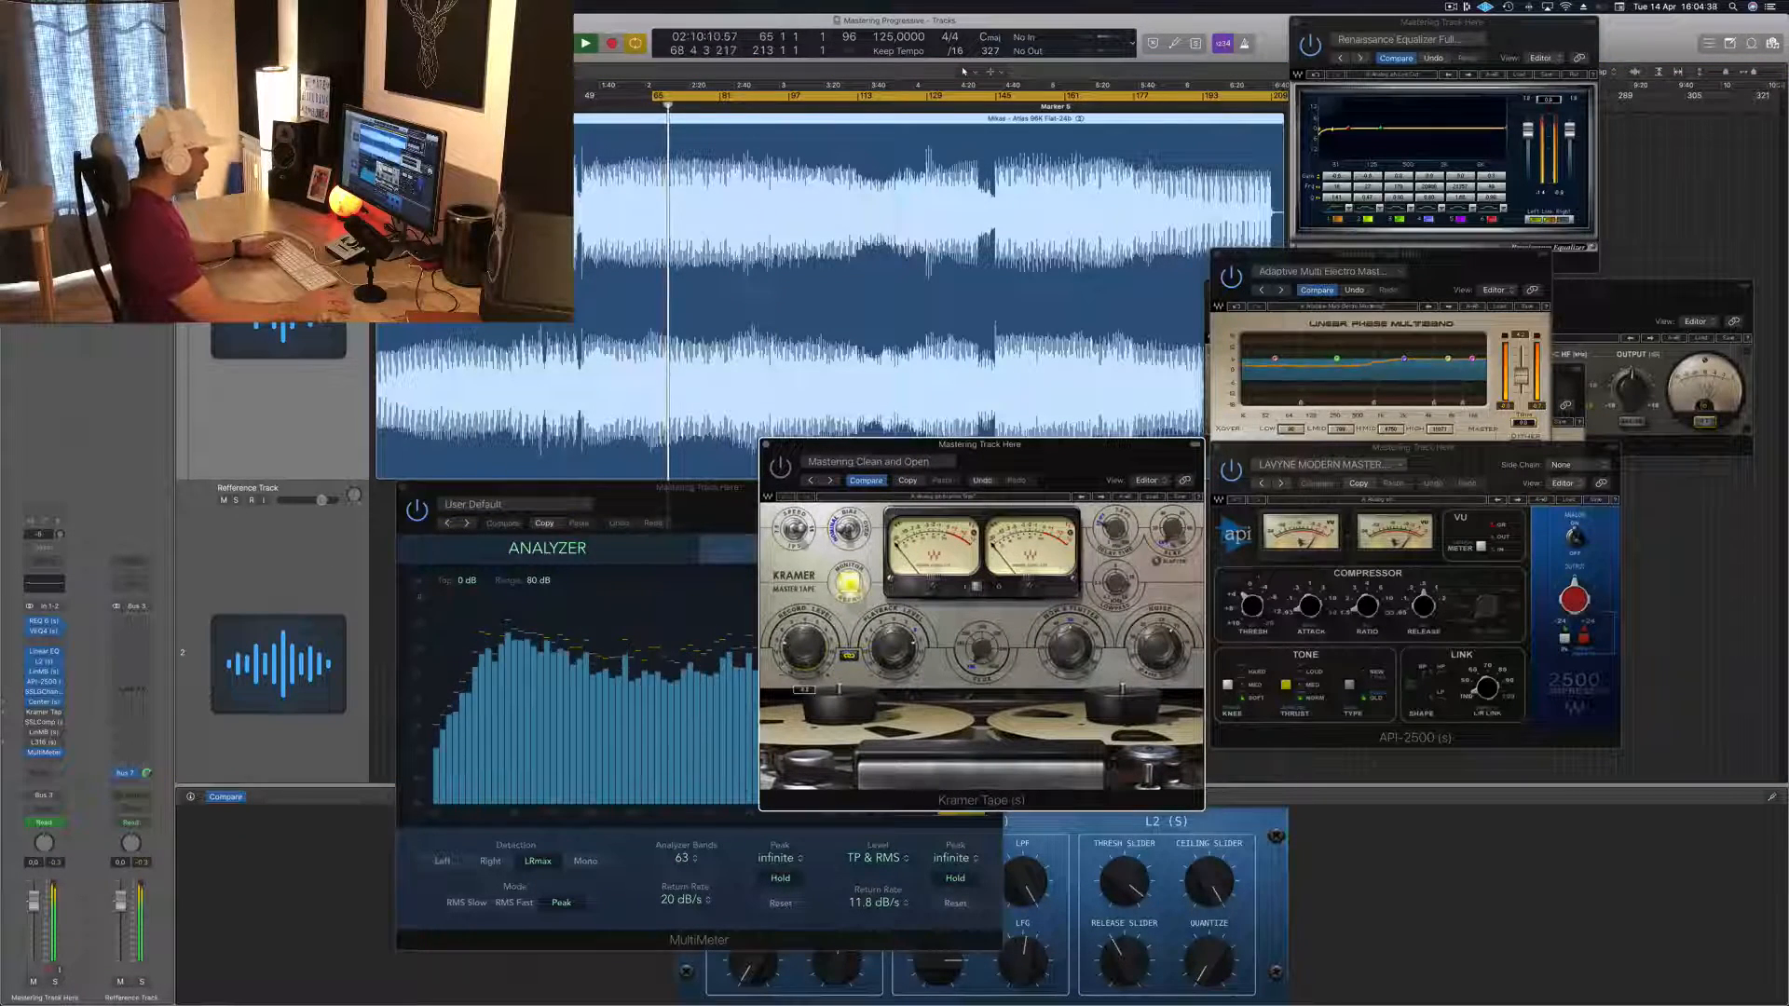
click(781, 467)
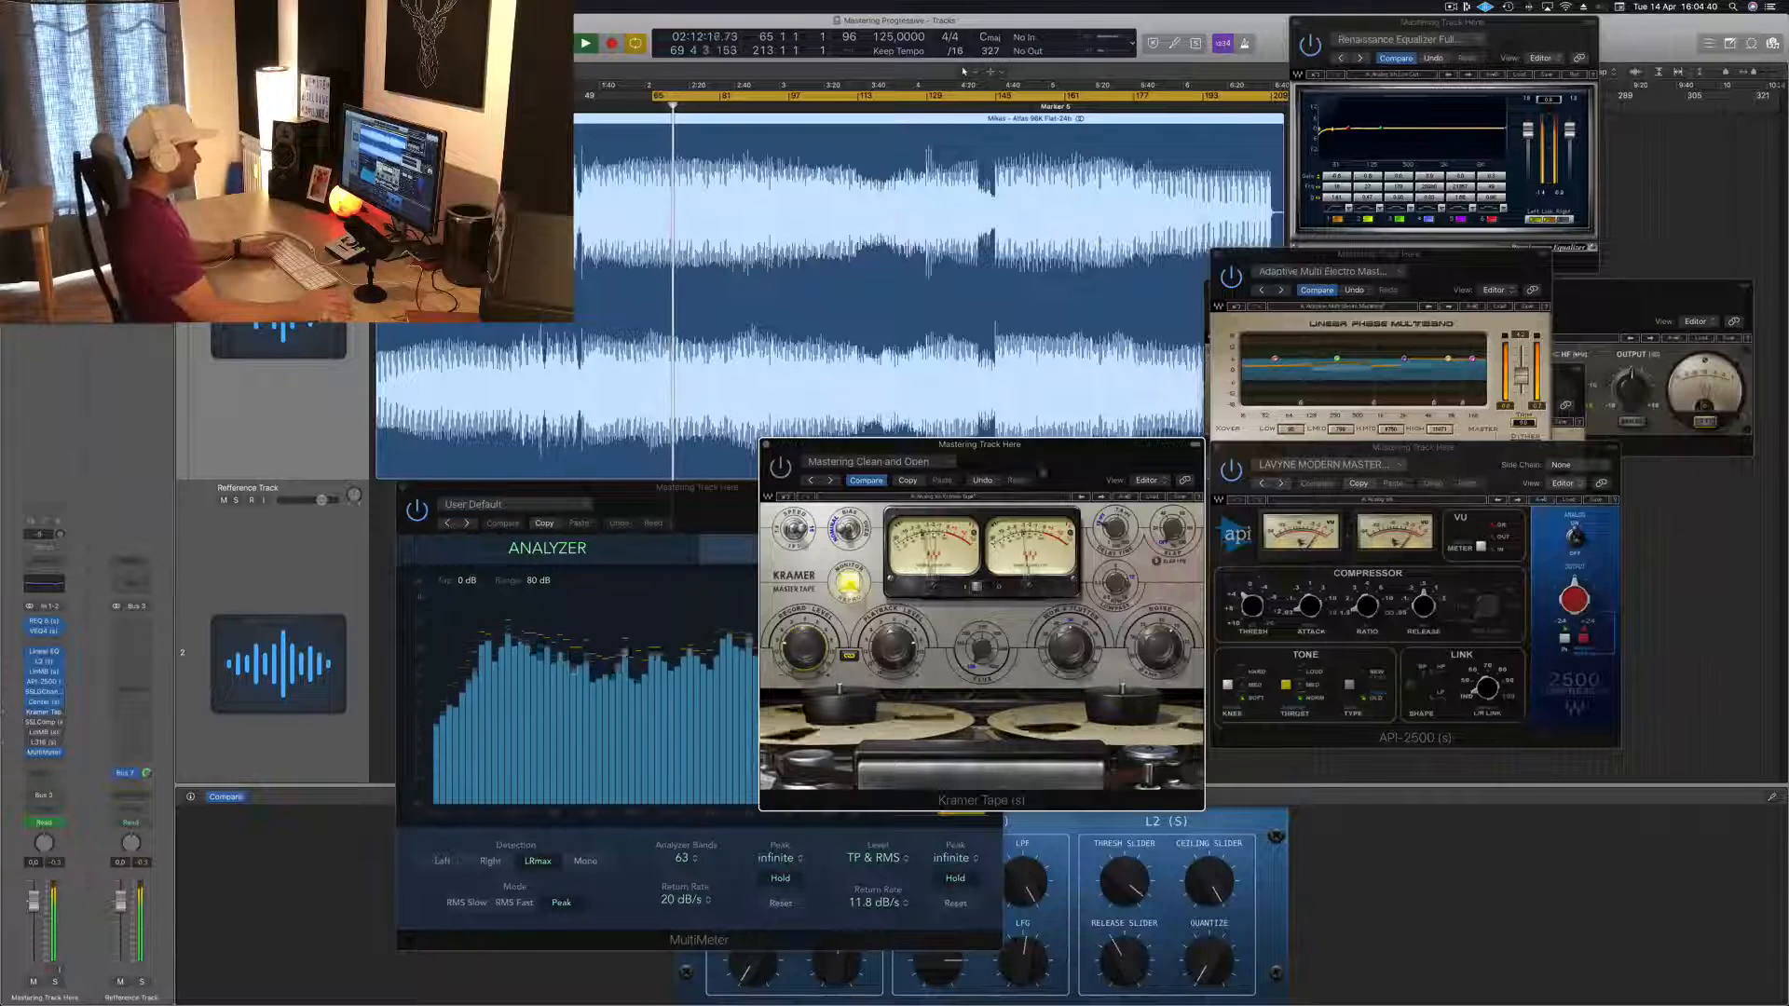
drag(1067, 458, 1070, 424)
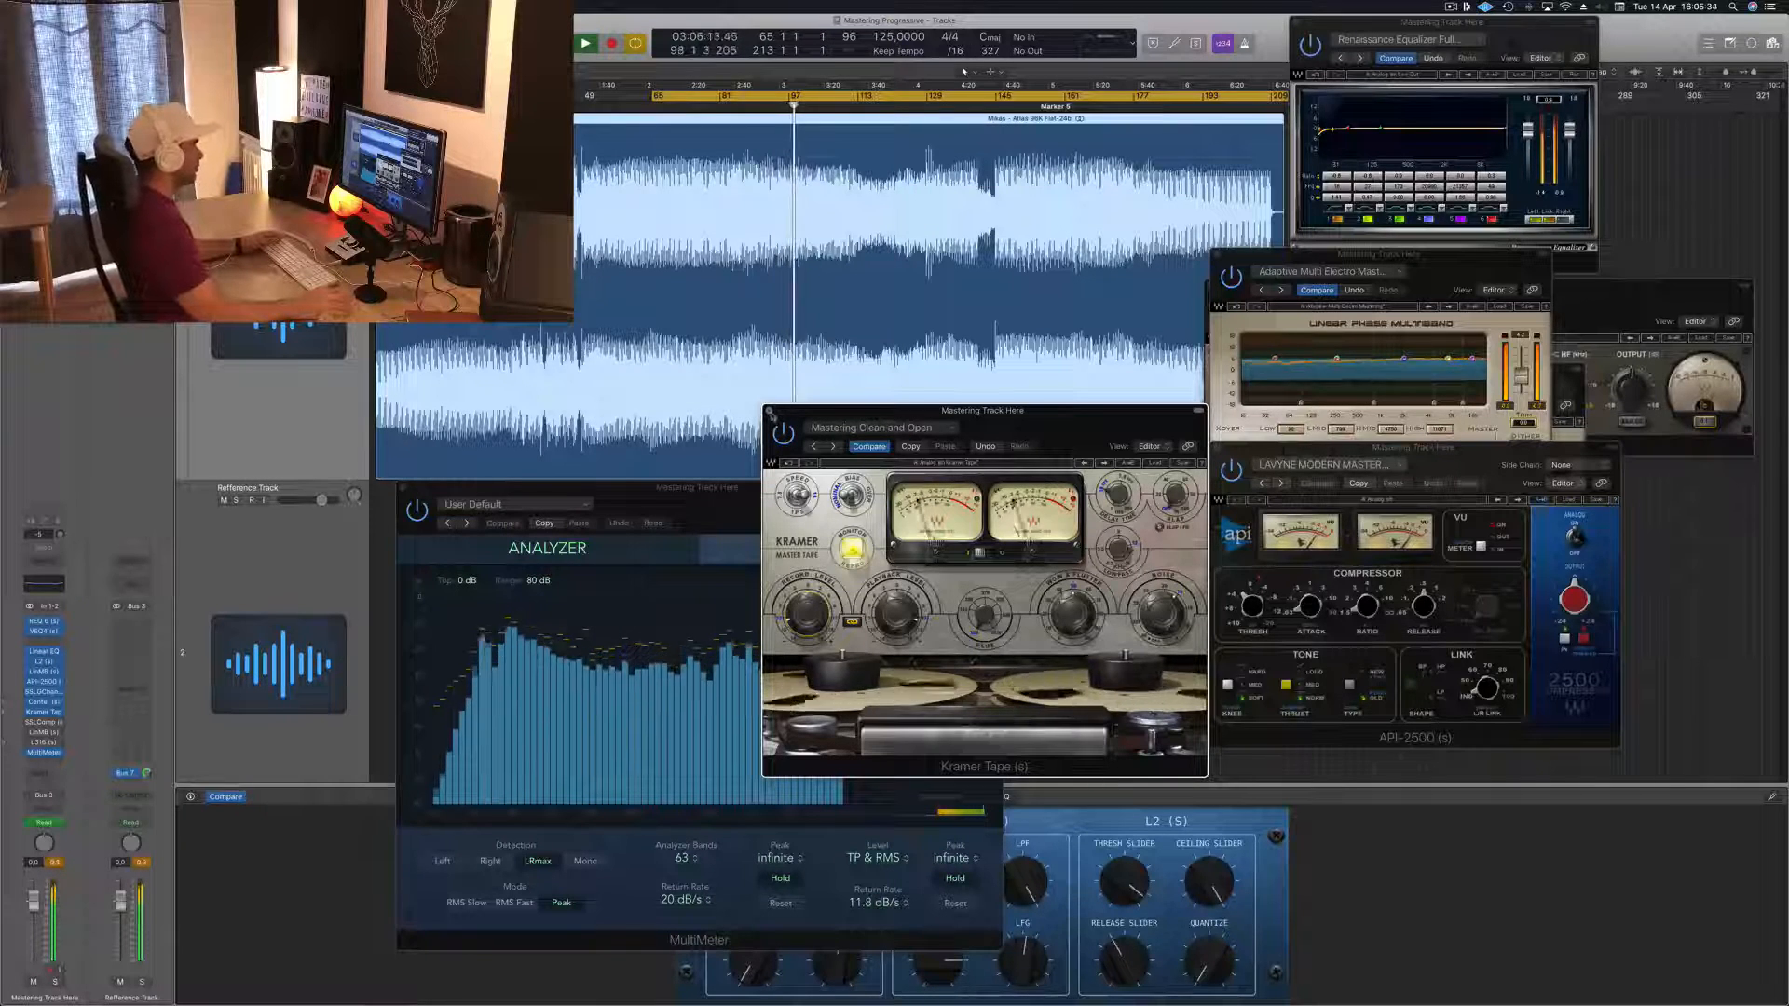
click(769, 411)
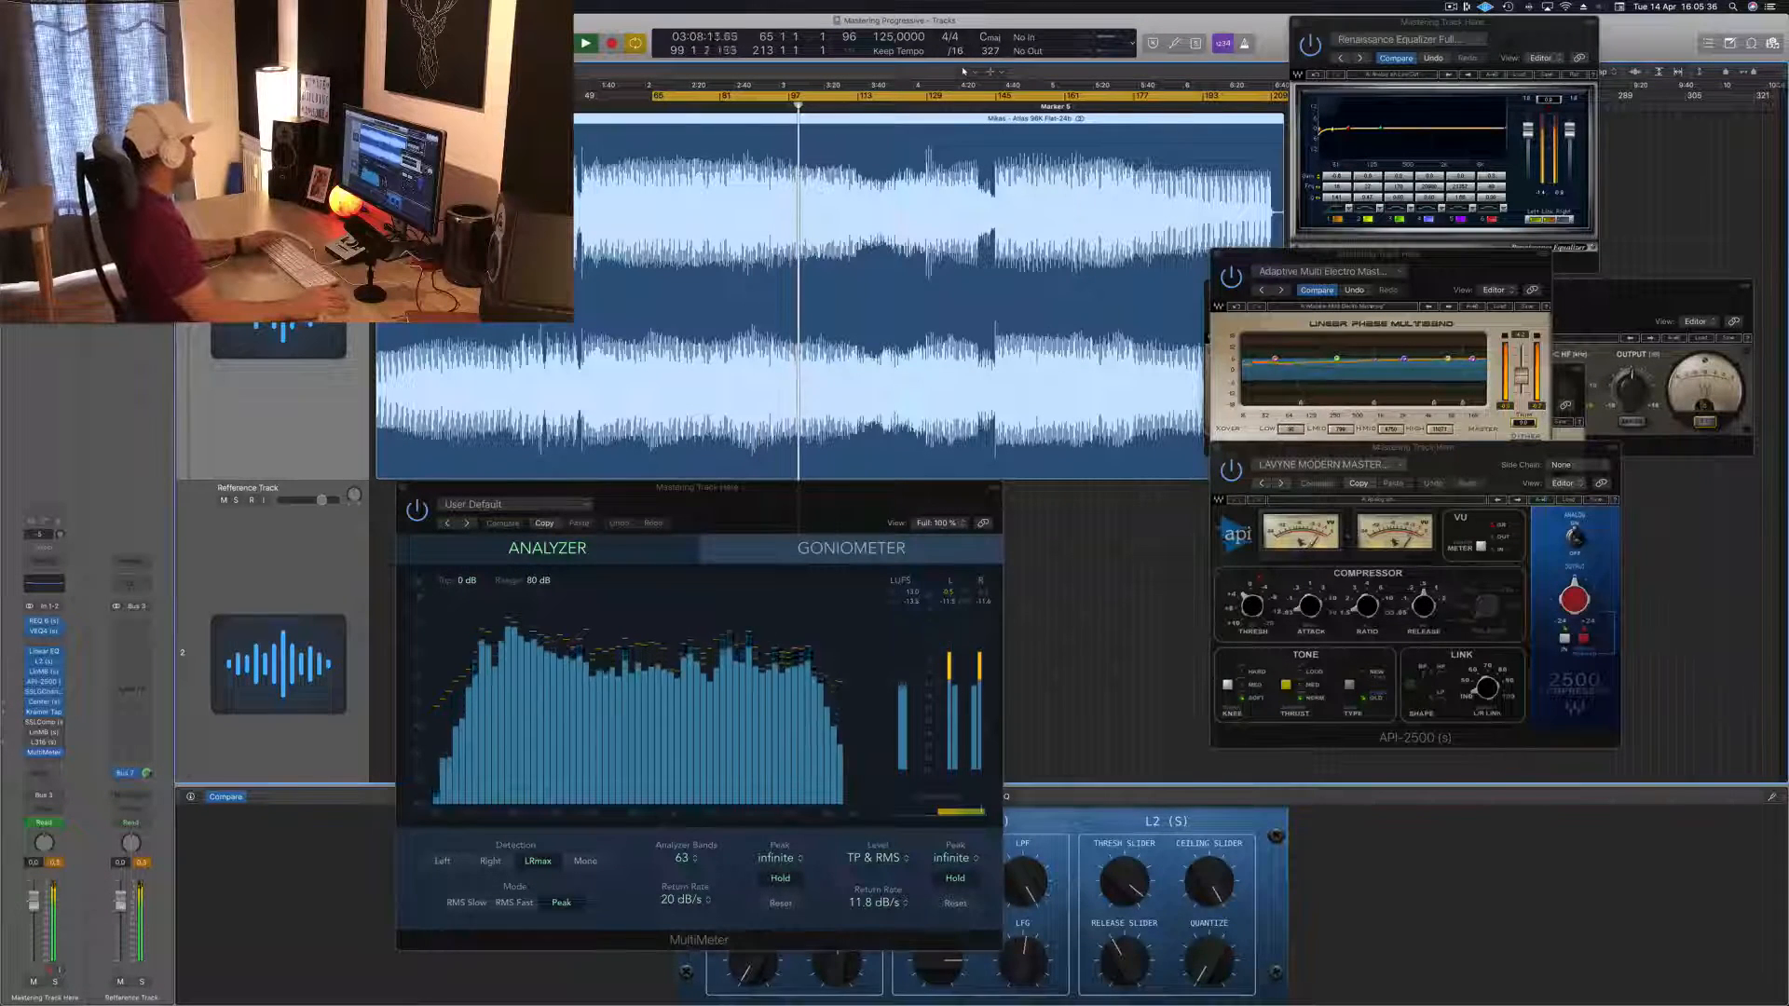
Open the SSLComp bus compressor on the mastering track, place it over the API-2500, restart the loop and enable the plug-in
click(43, 723)
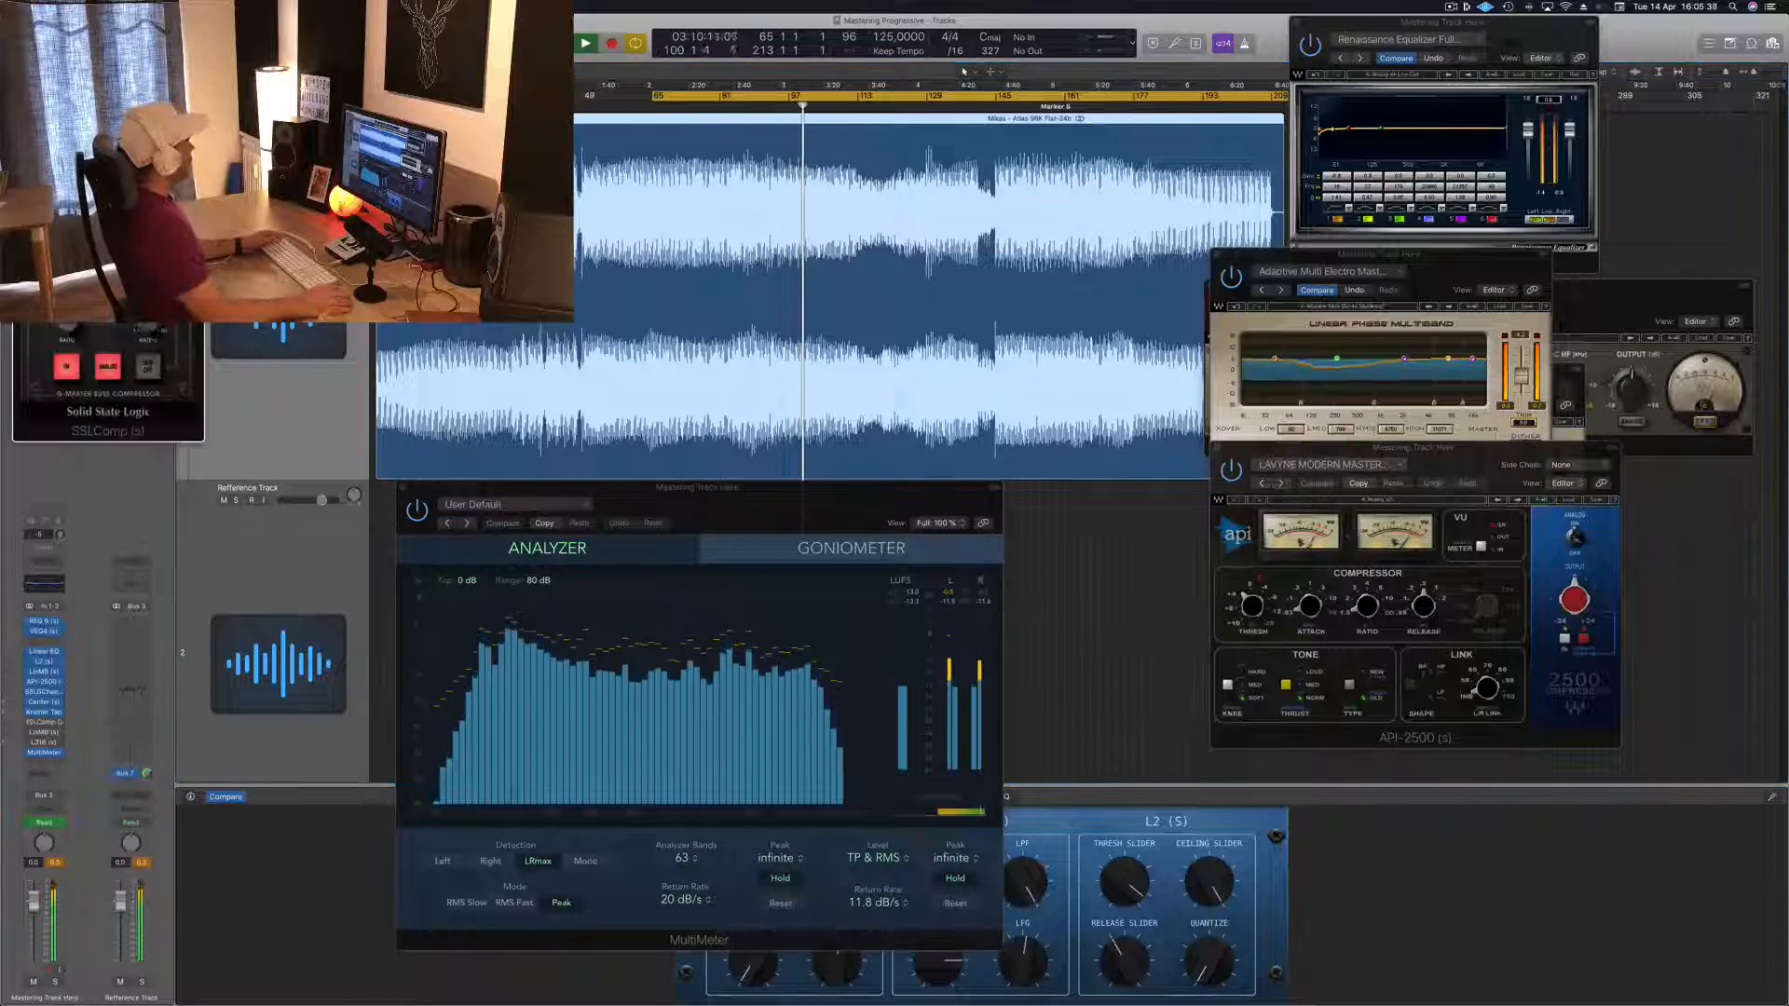
drag(131, 40, 1357, 406)
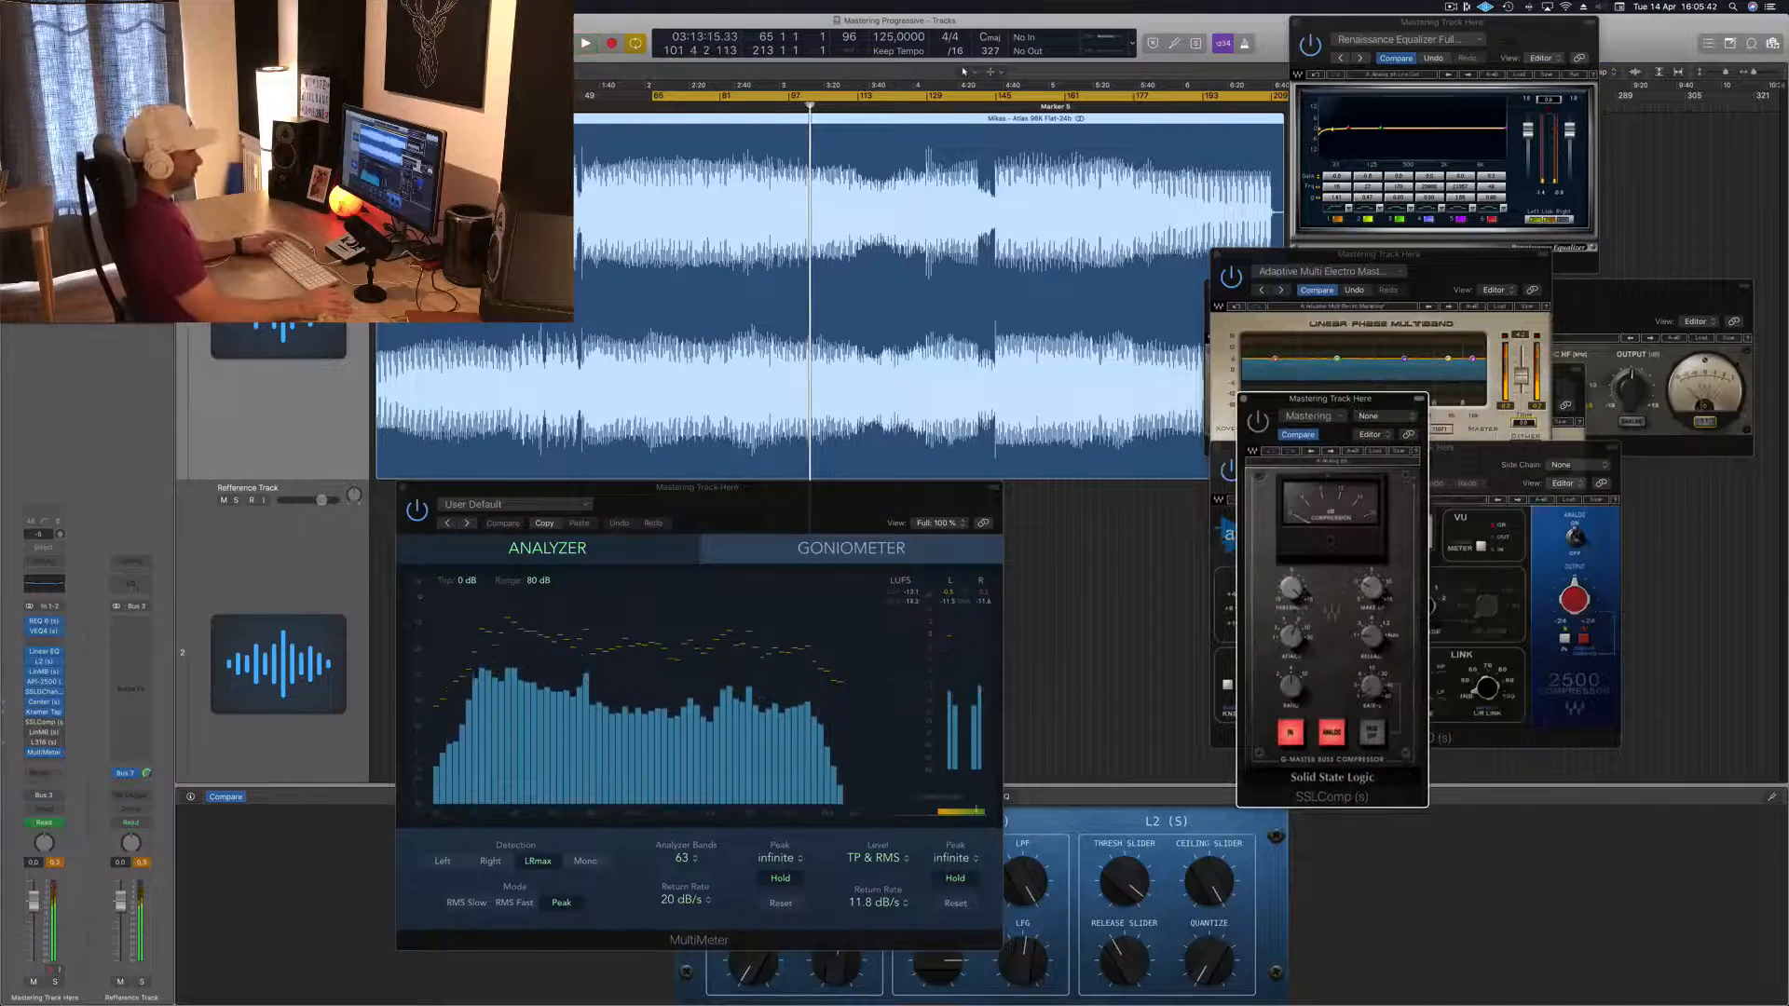
key(space)
click(1258, 421)
drag(1261, 406, 1257, 407)
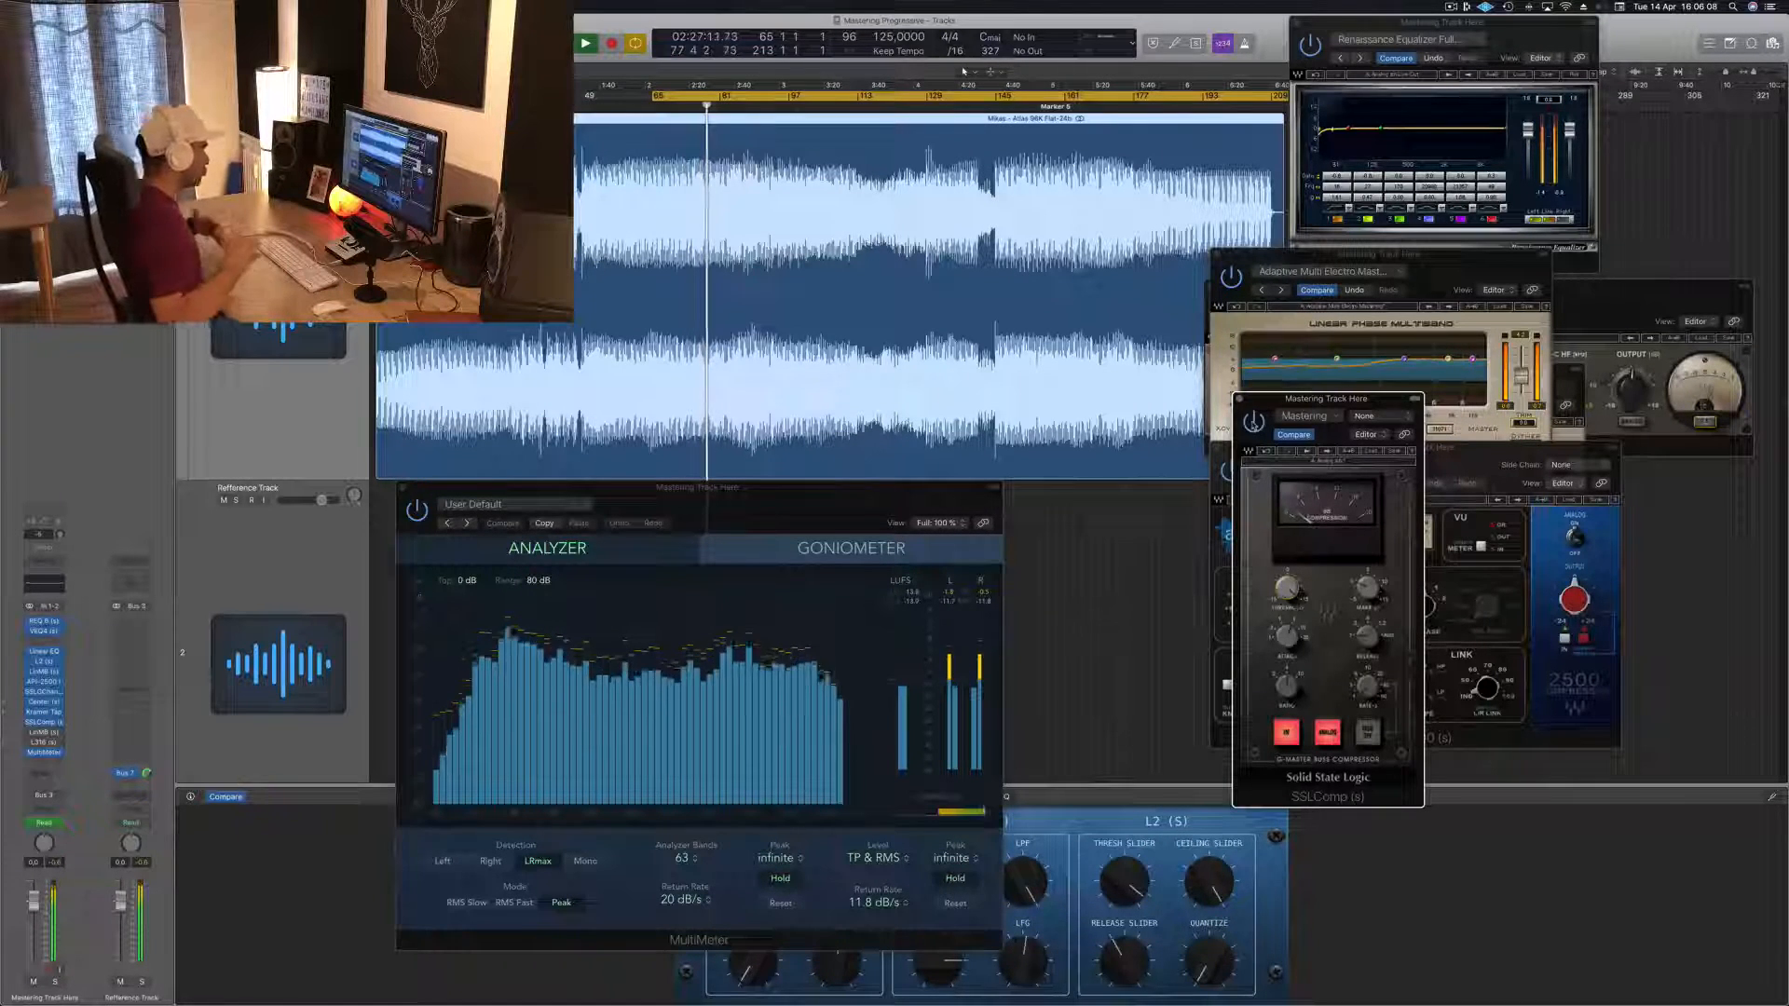
Nudge the MultiMeter aside, place the second LinMB with the Multi Opto Mastering preset beside it and restart the loop
mouse_move(804, 501)
mouse_down()
mouse_move(849, 494)
mouse_move(779, 494)
mouse_up()
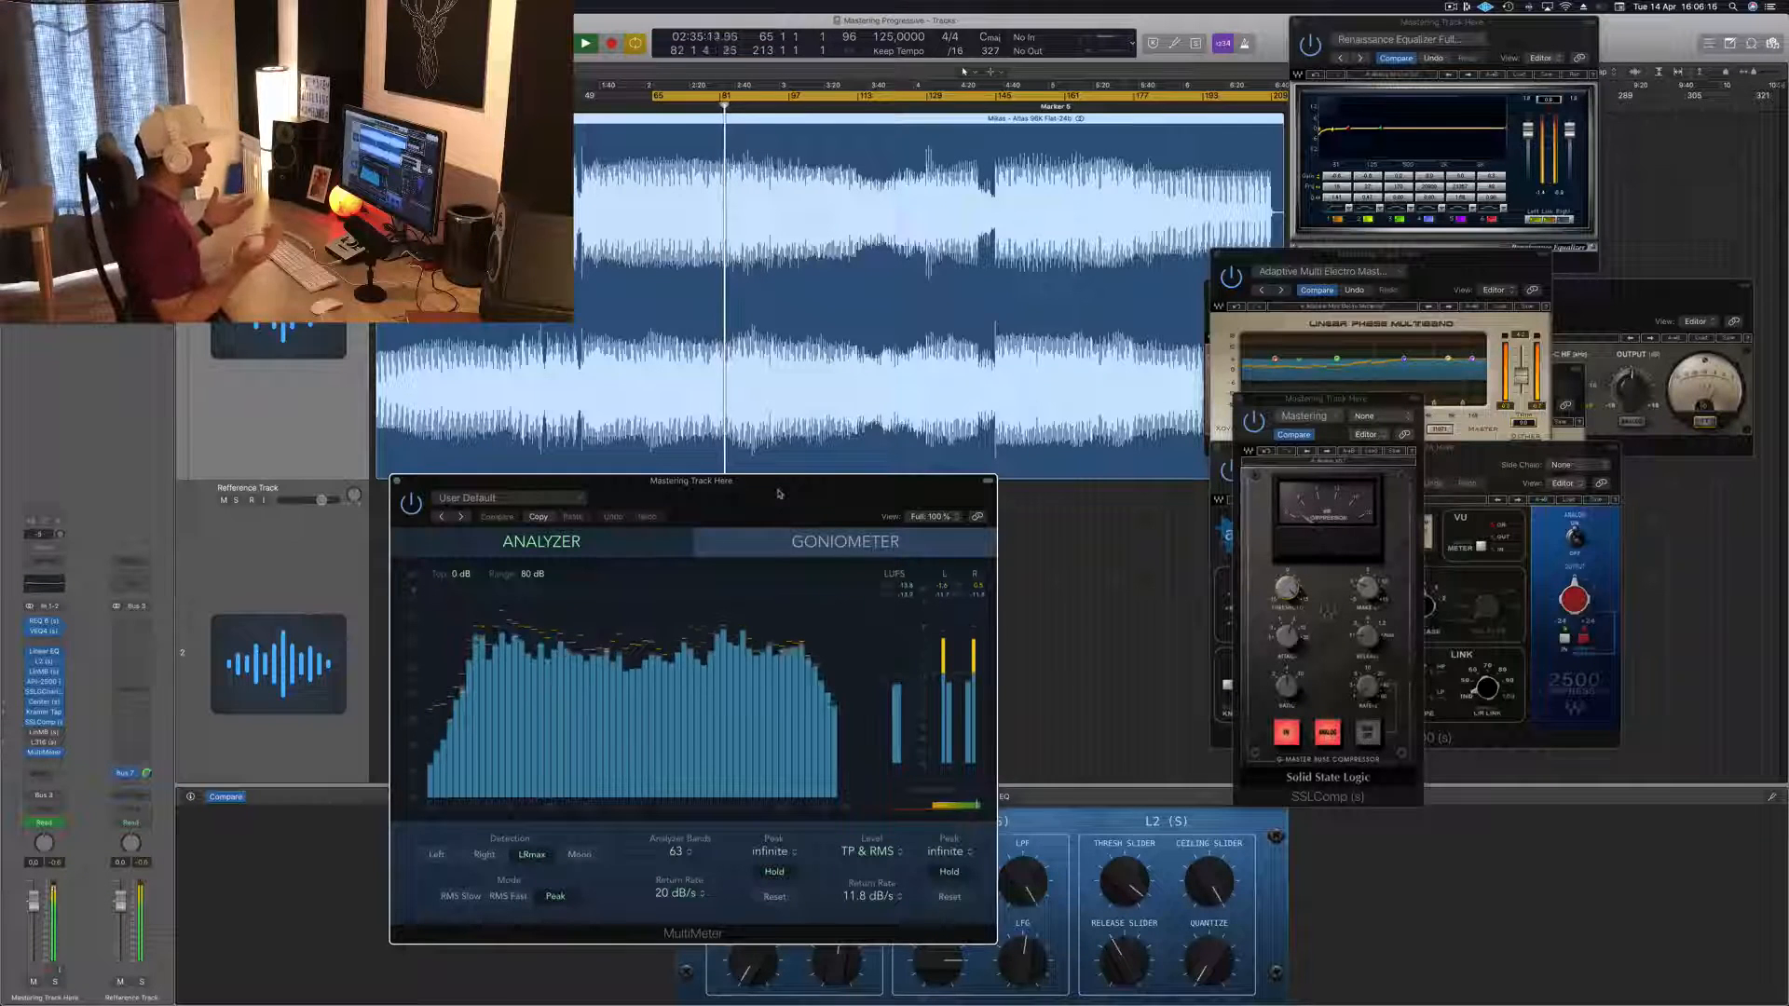
drag(779, 493, 772, 503)
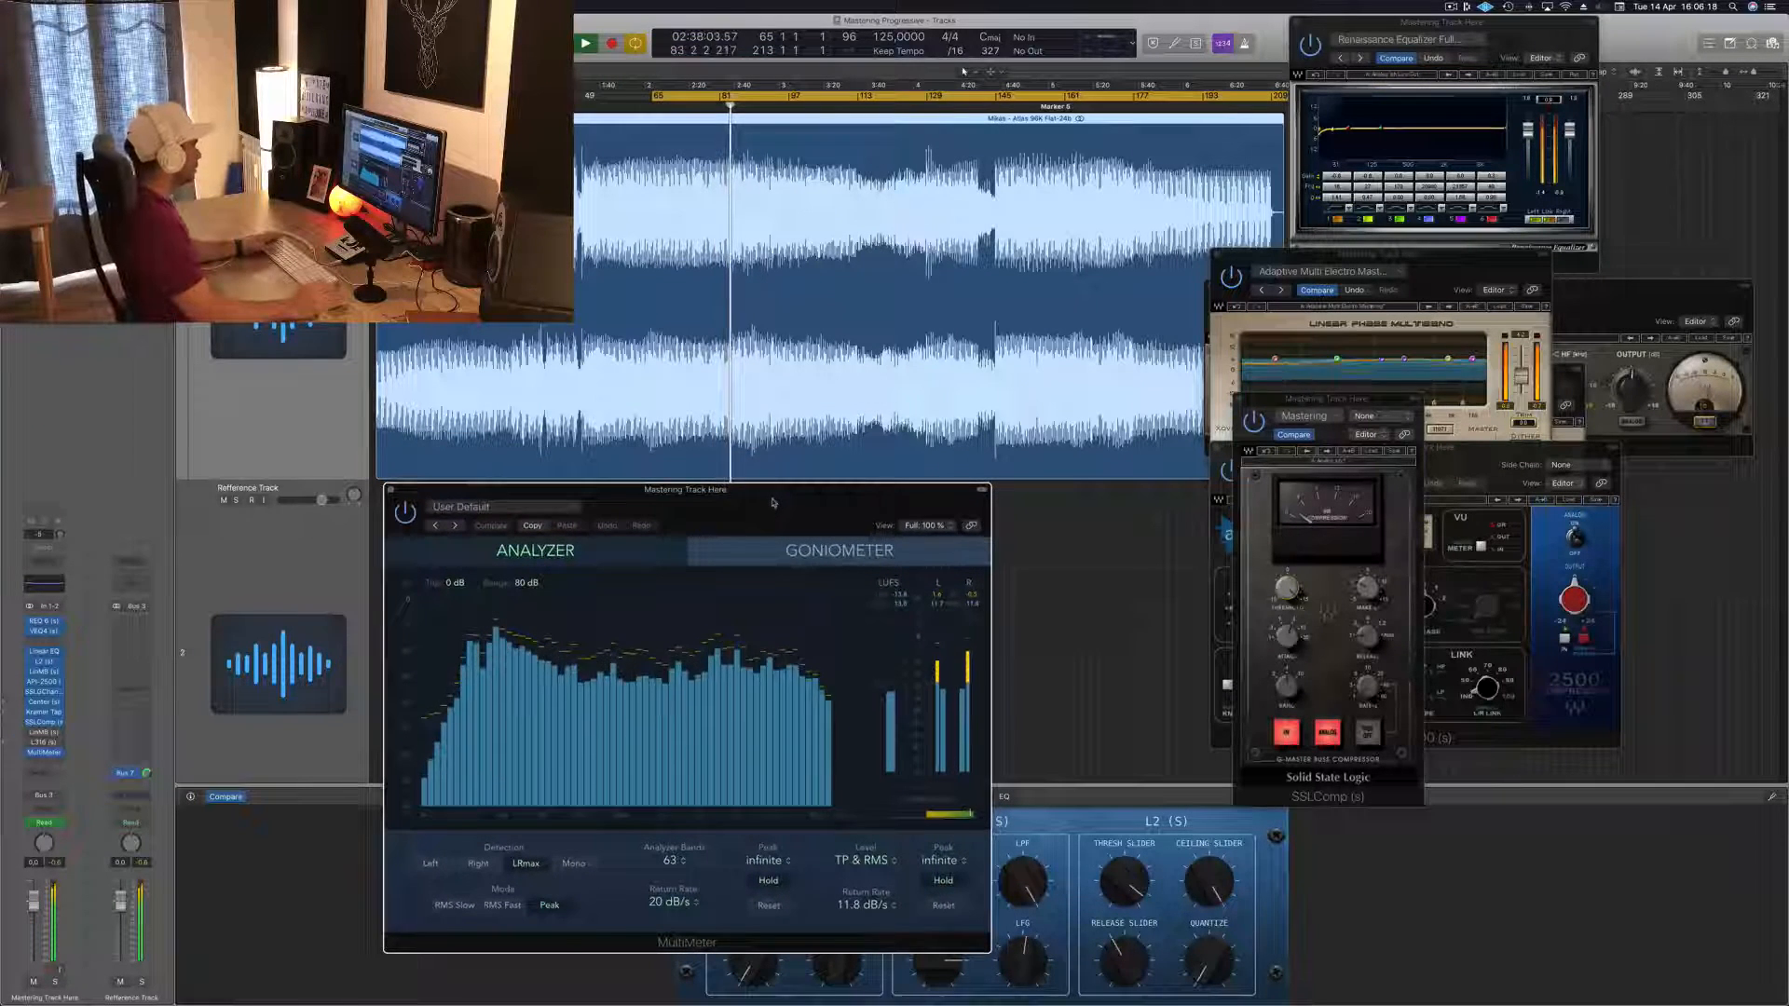
click(41, 732)
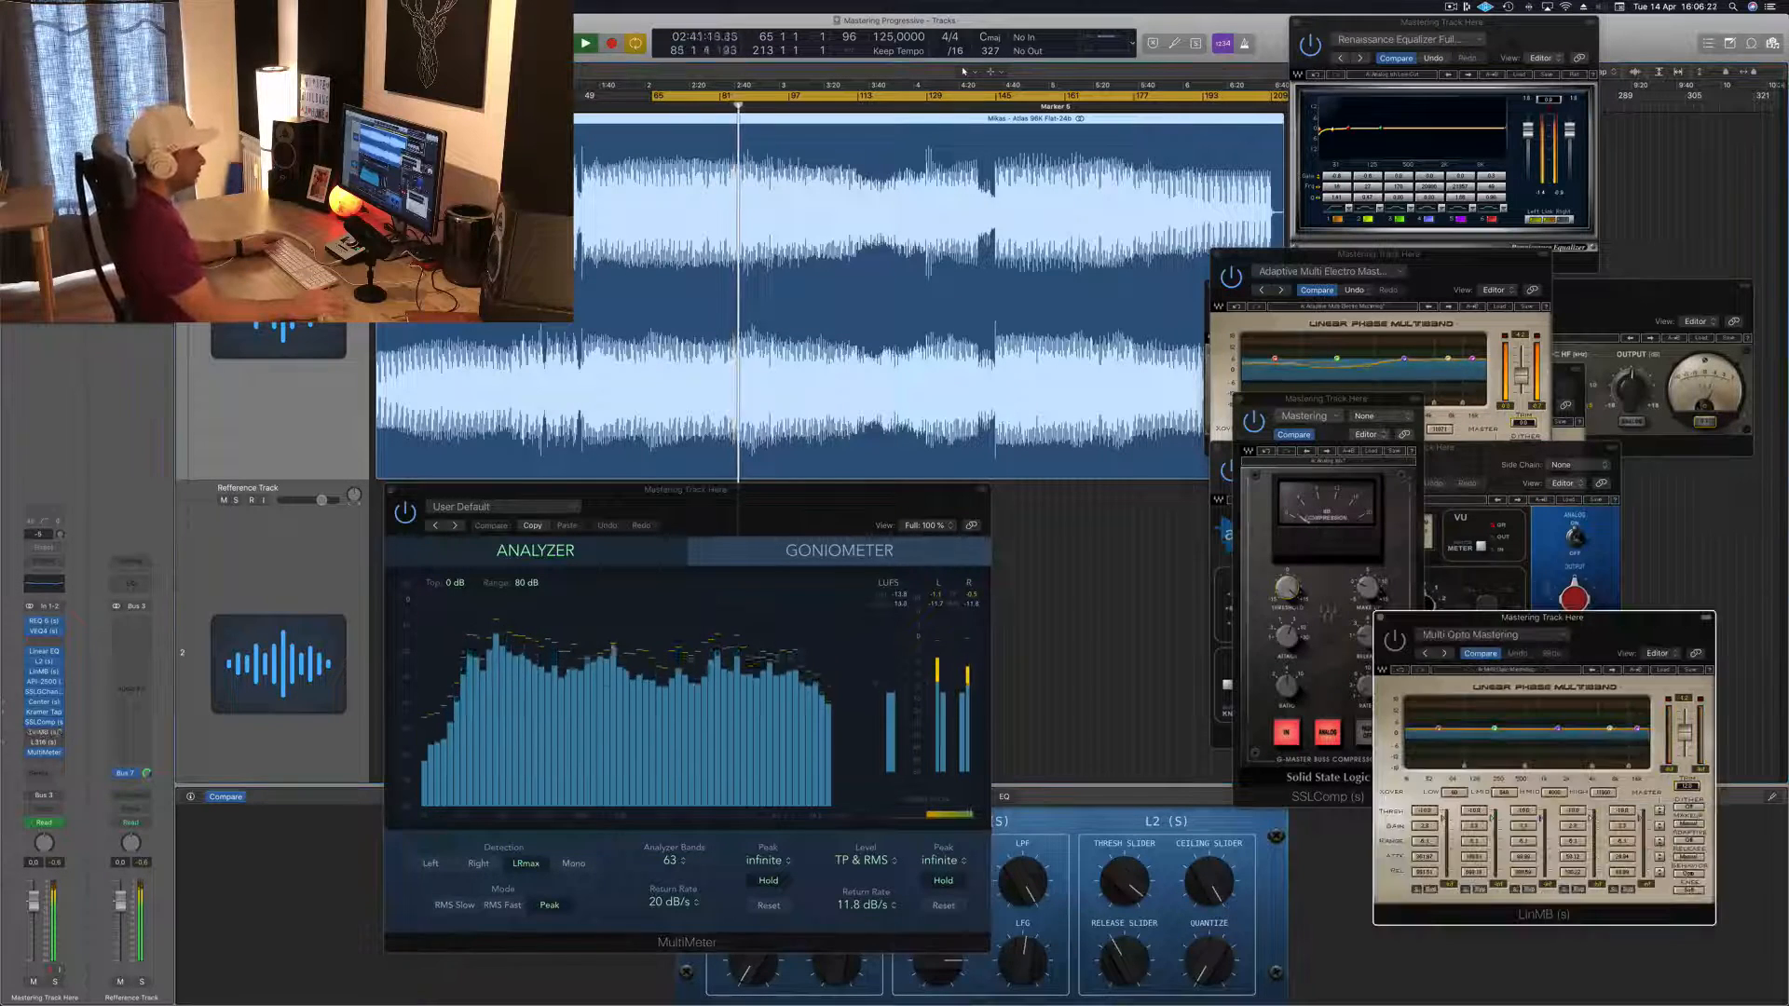
drag(1538, 617, 1022, 500)
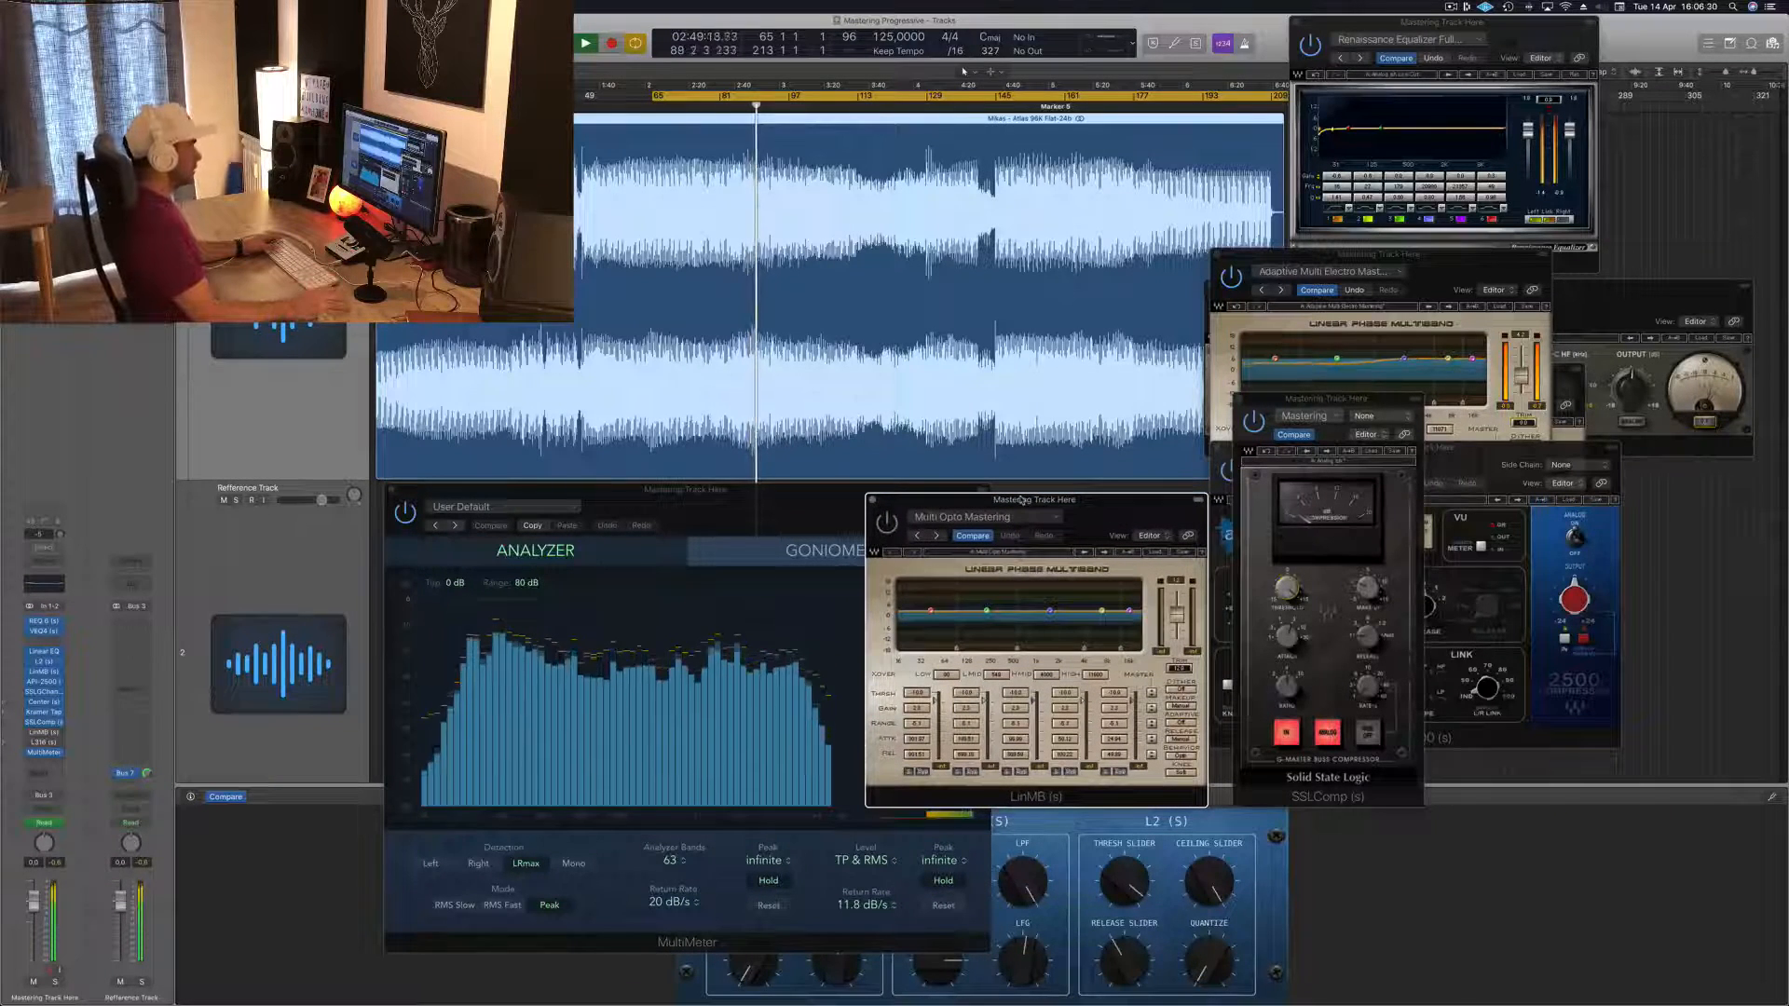
mouse_move(1135, 500)
mouse_down()
mouse_move(1115, 496)
mouse_move(1135, 491)
mouse_up()
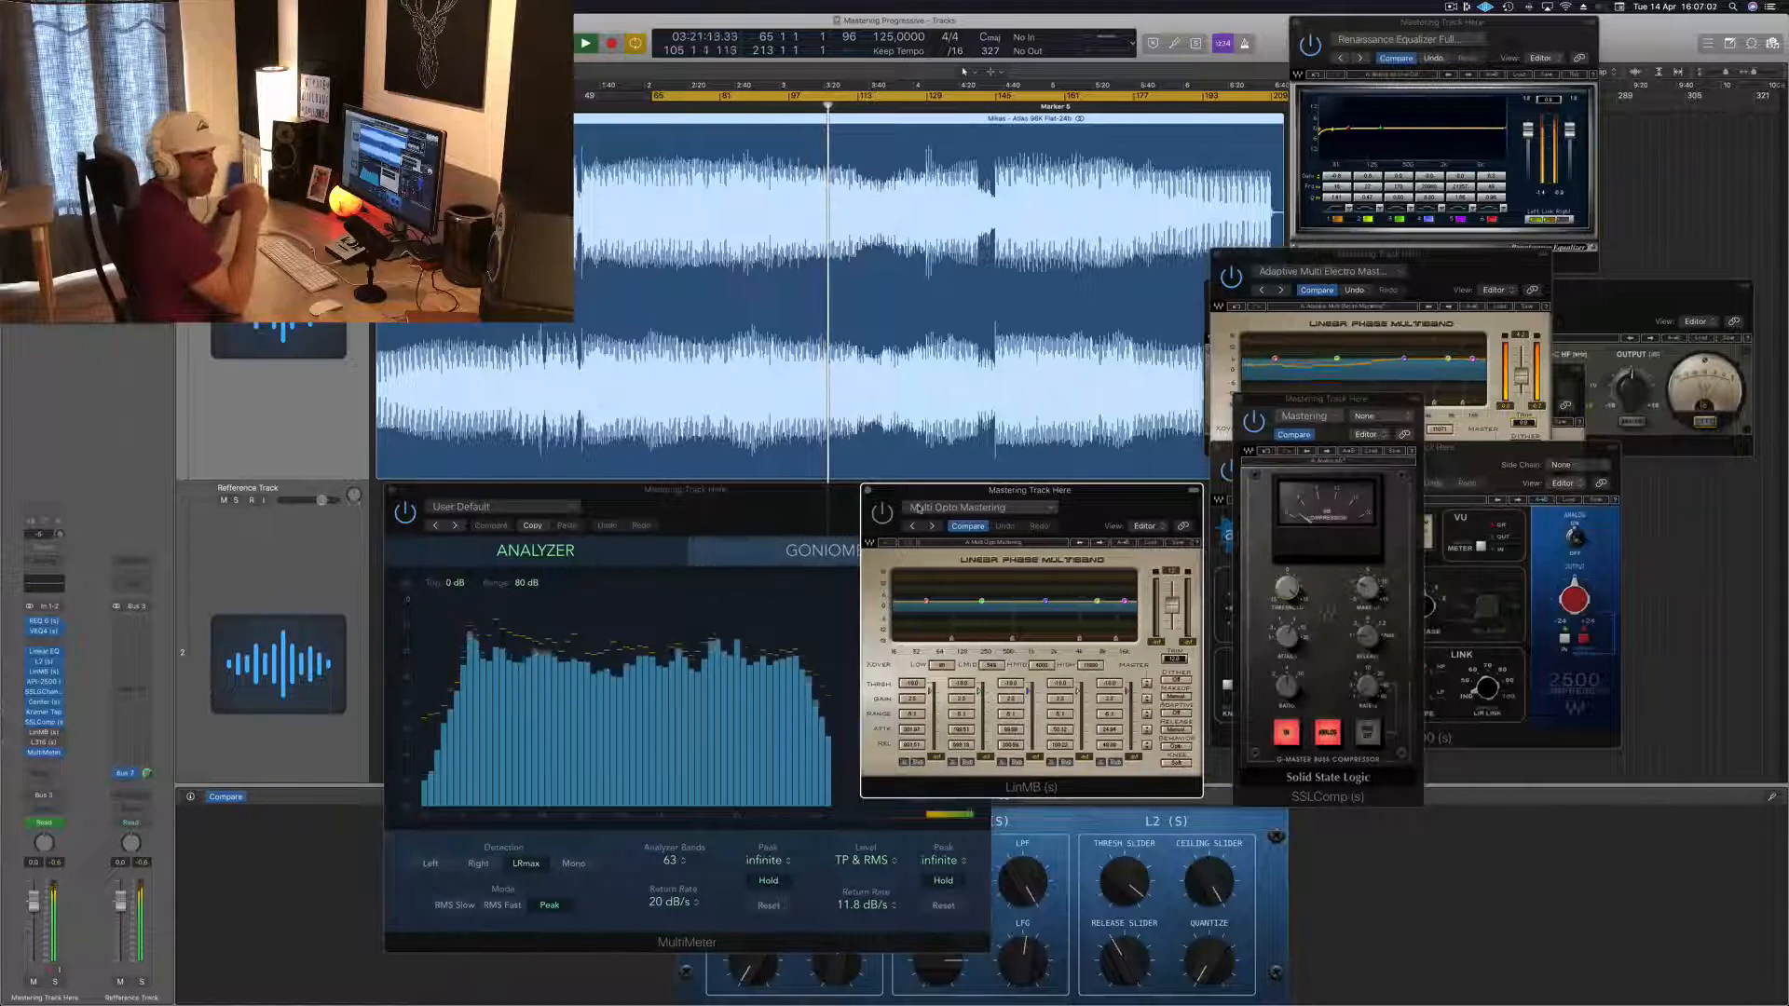
mouse_move(1094, 496)
mouse_down()
mouse_move(1074, 500)
mouse_move(1093, 515)
mouse_up()
key(space)
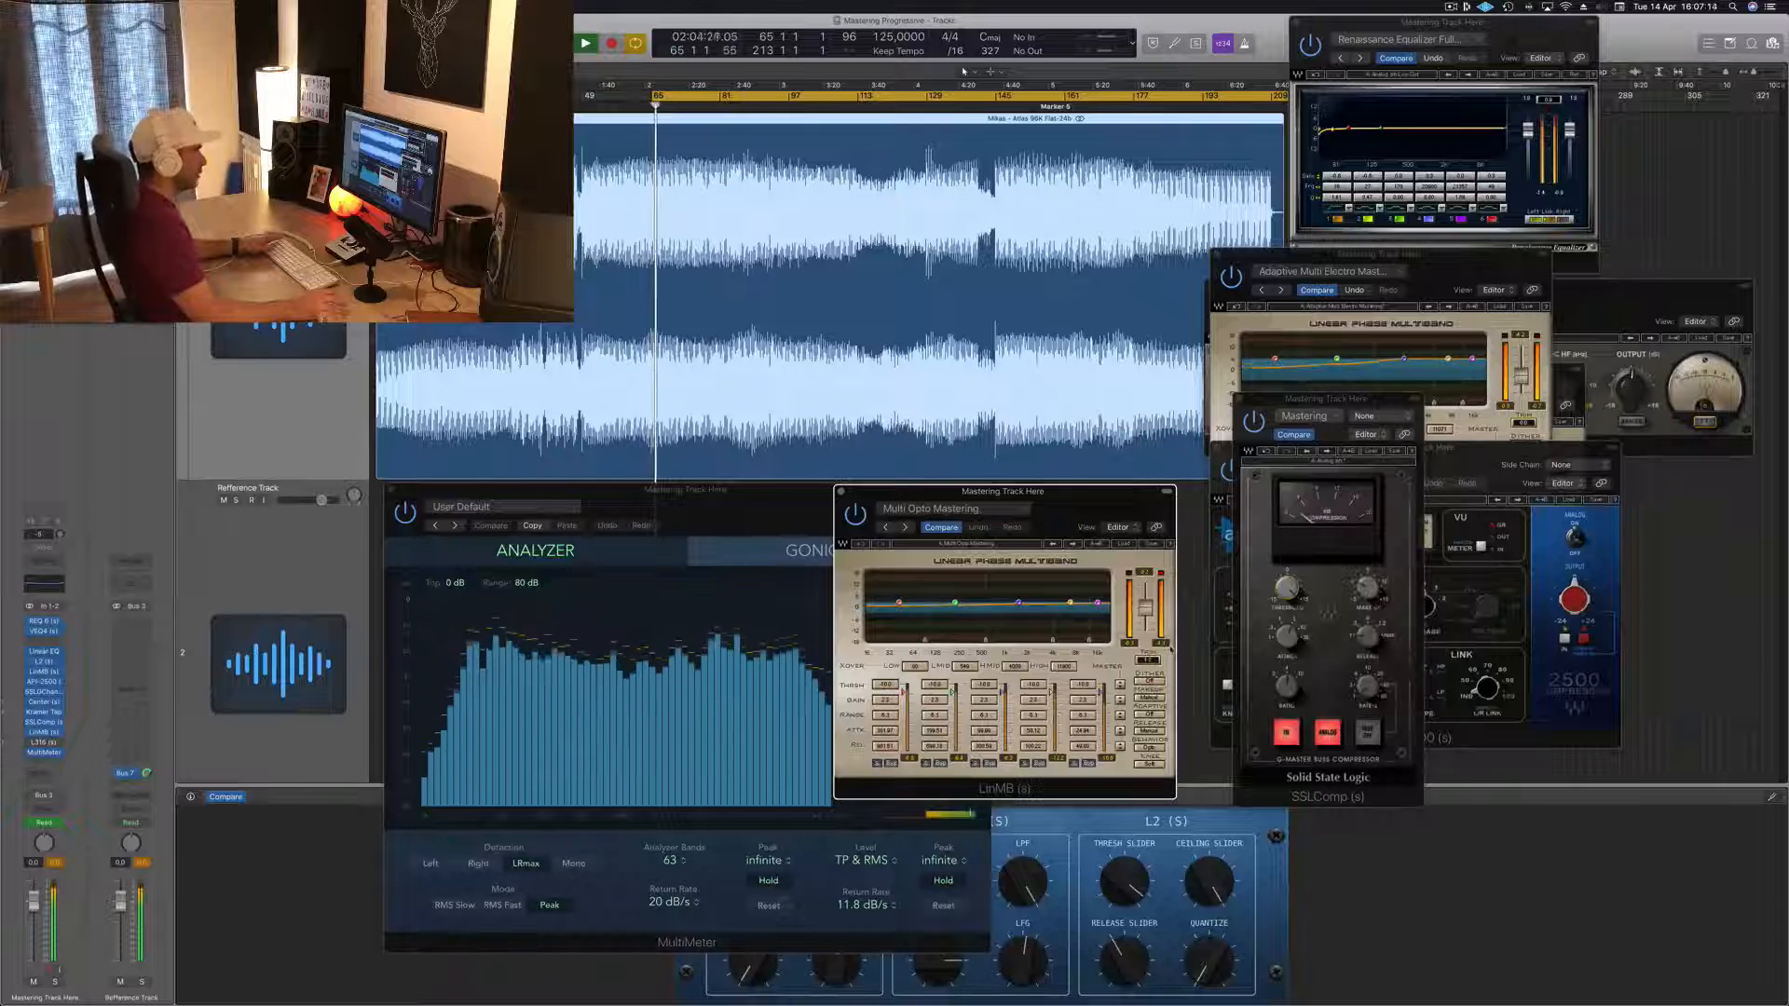
Audition the second LinMB and shift its window off the MultiMeter, over the SSLComp
drag(1084, 515, 1102, 511)
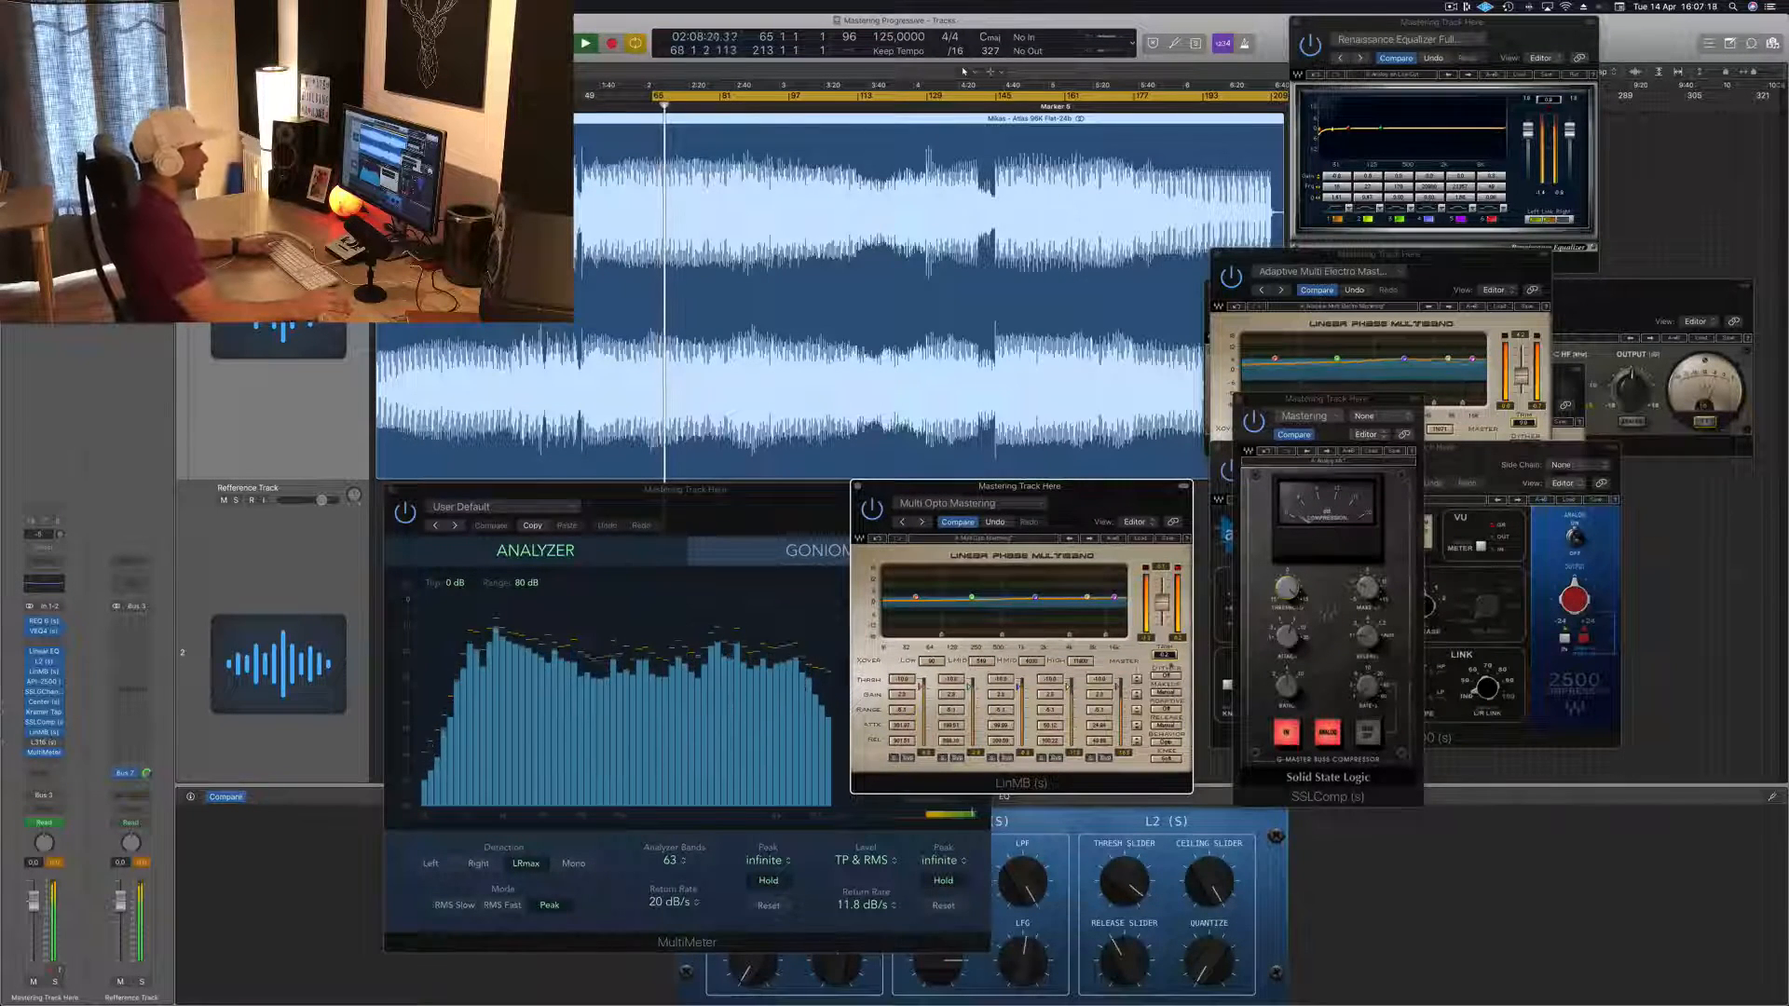
drag(1101, 511, 1140, 516)
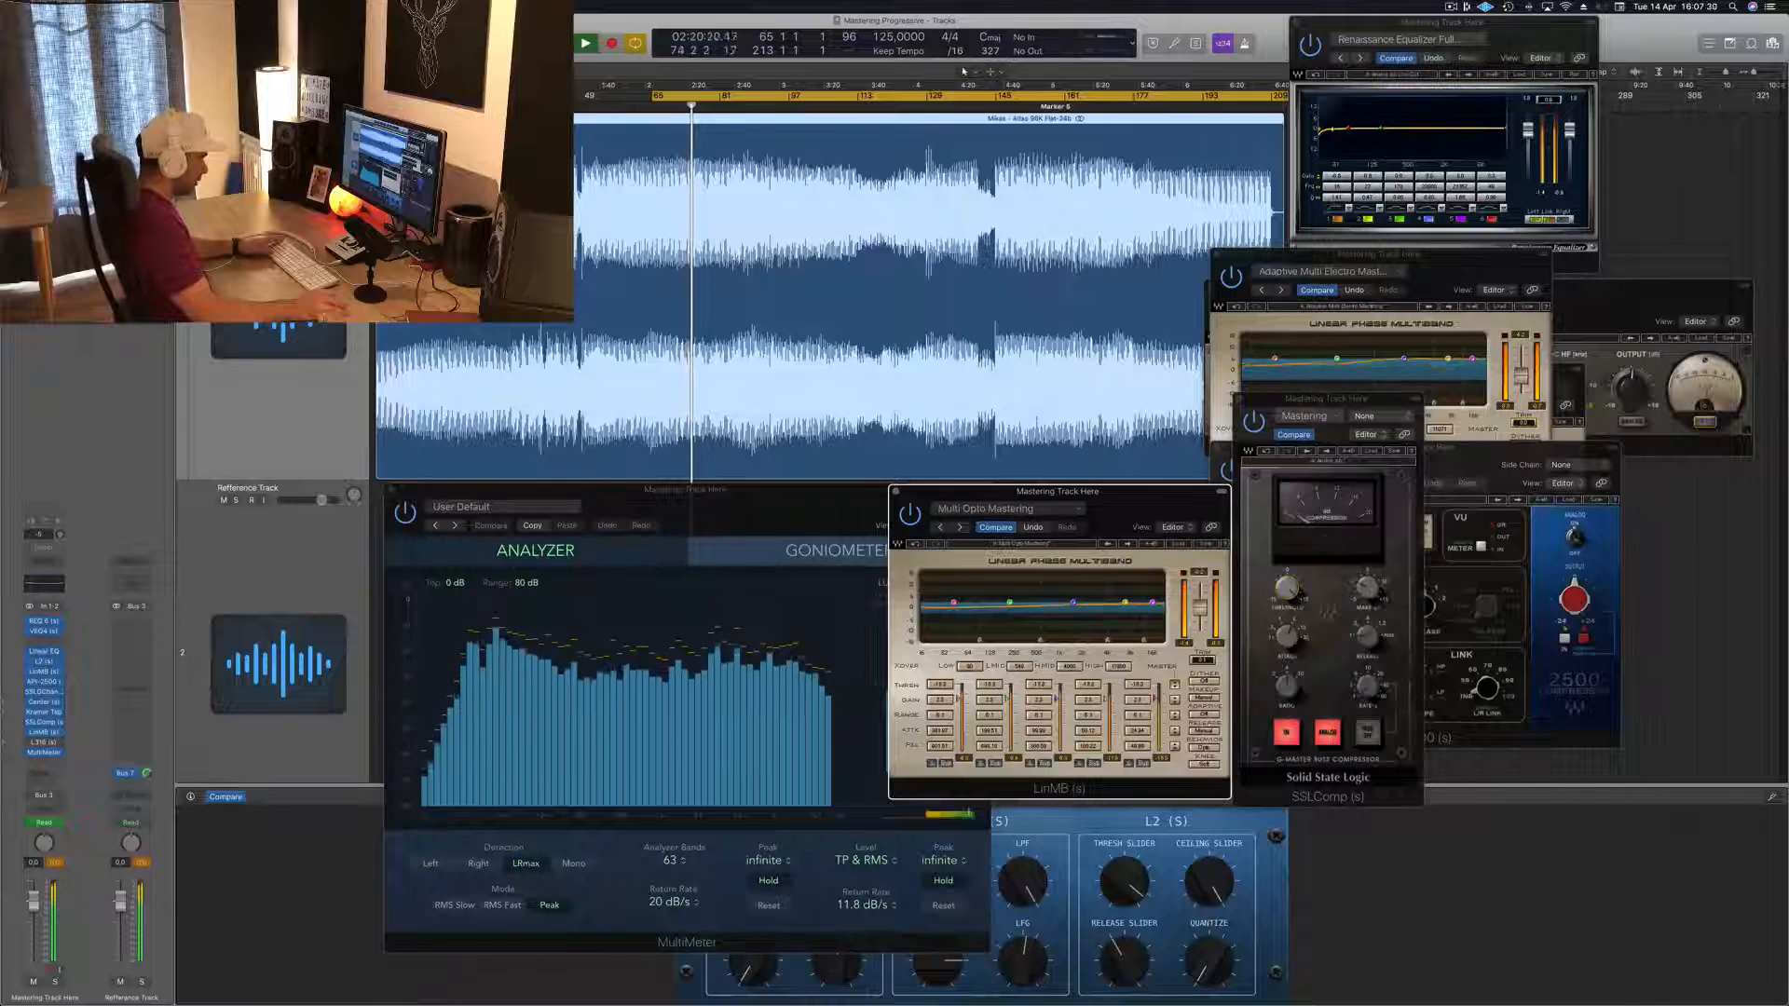
mouse_move(1147, 524)
mouse_down()
mouse_move(1110, 515)
mouse_move(1147, 514)
mouse_up()
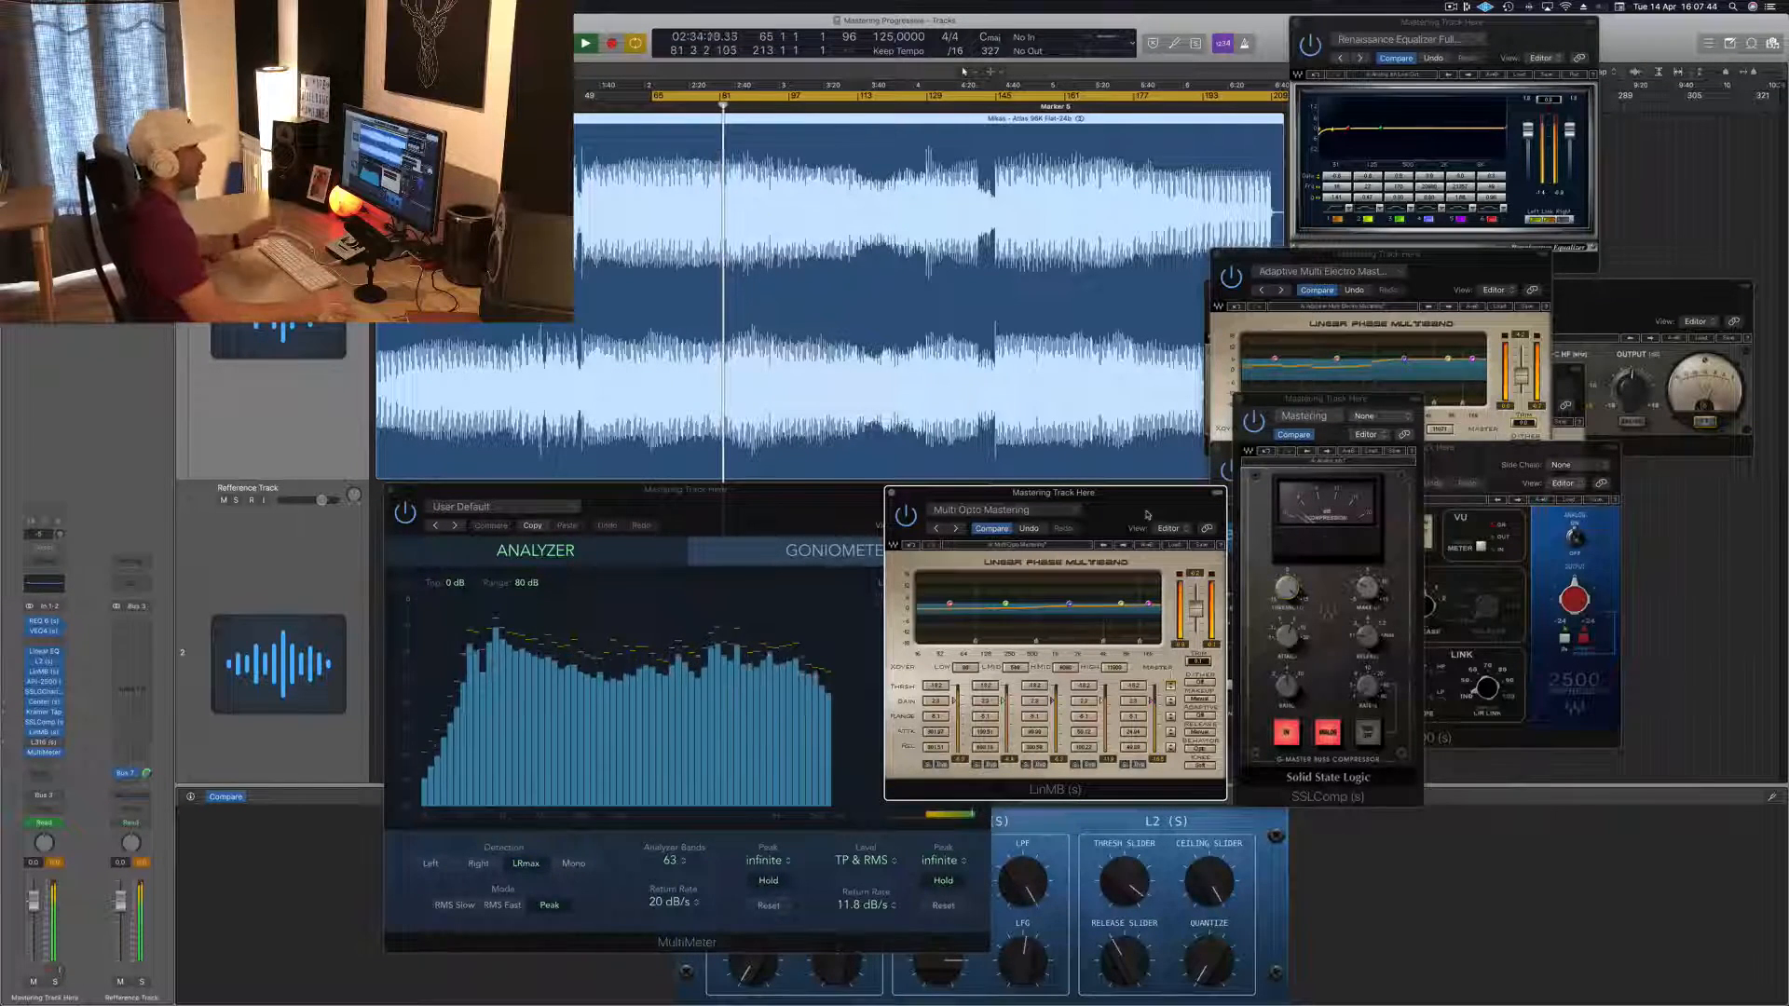
drag(1125, 501, 1128, 500)
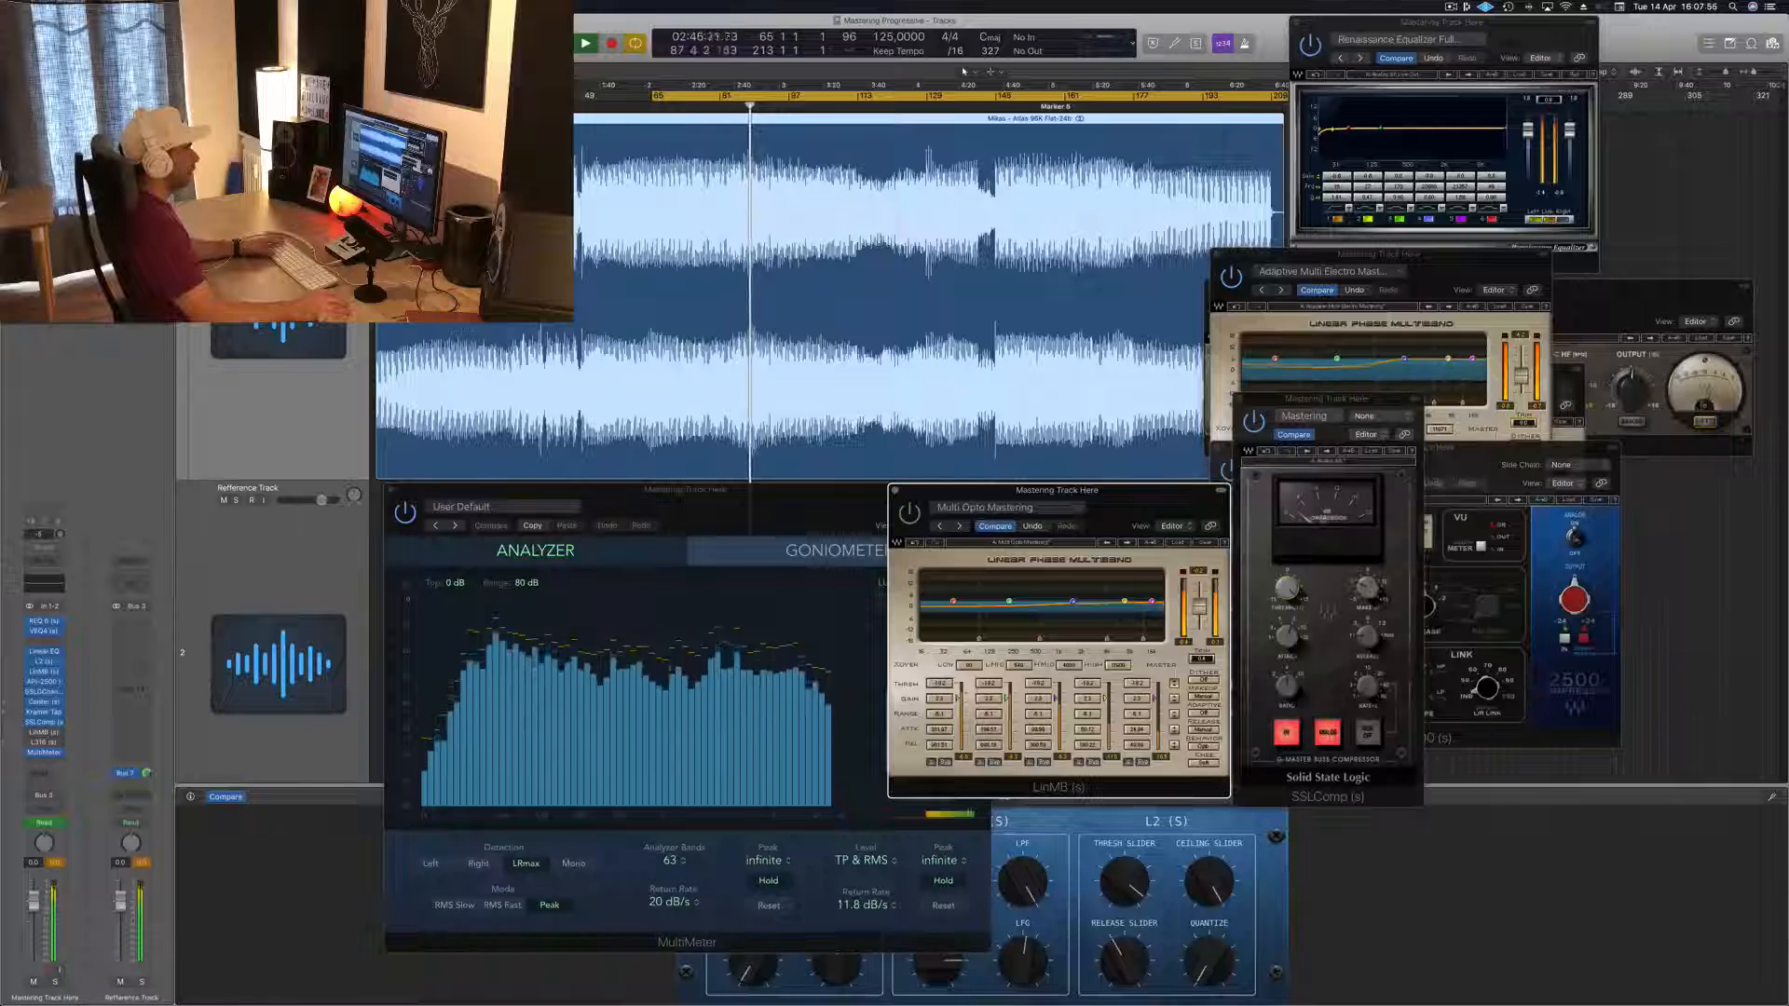
drag(1126, 500, 1319, 544)
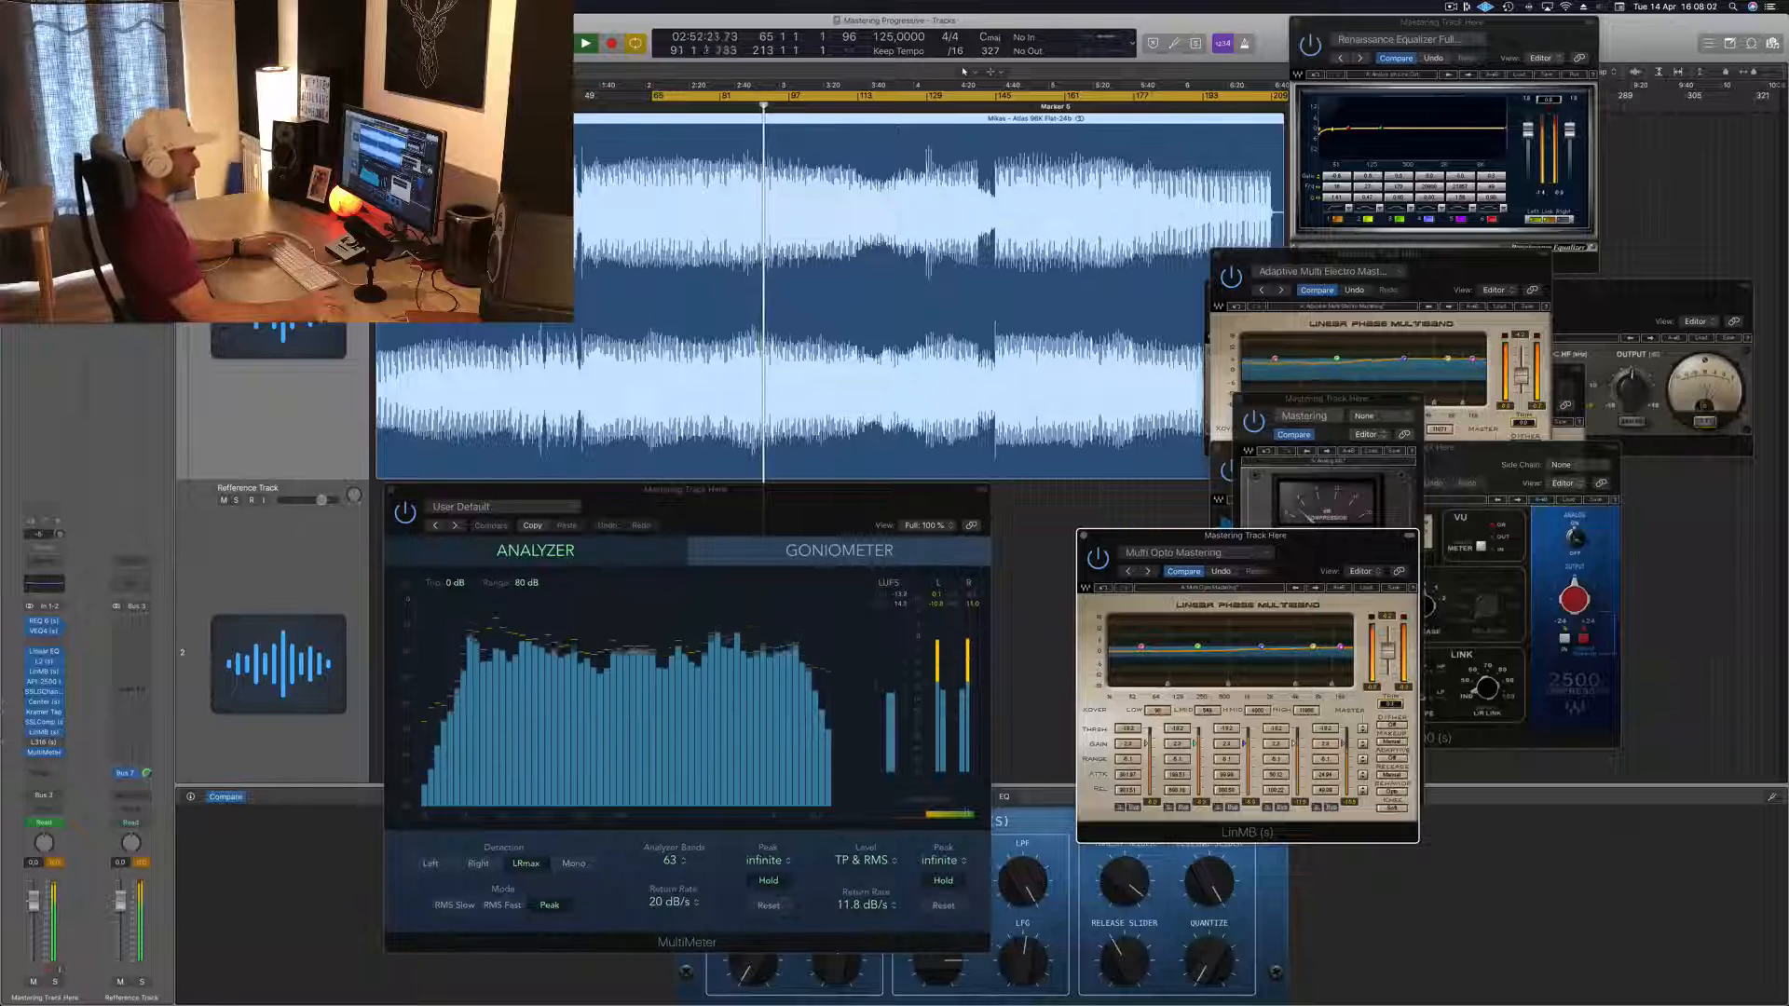
Restart the loop, toggle the second LinMB's power, and dismiss the System Overload alert to resume playback
key(space)
key(space)
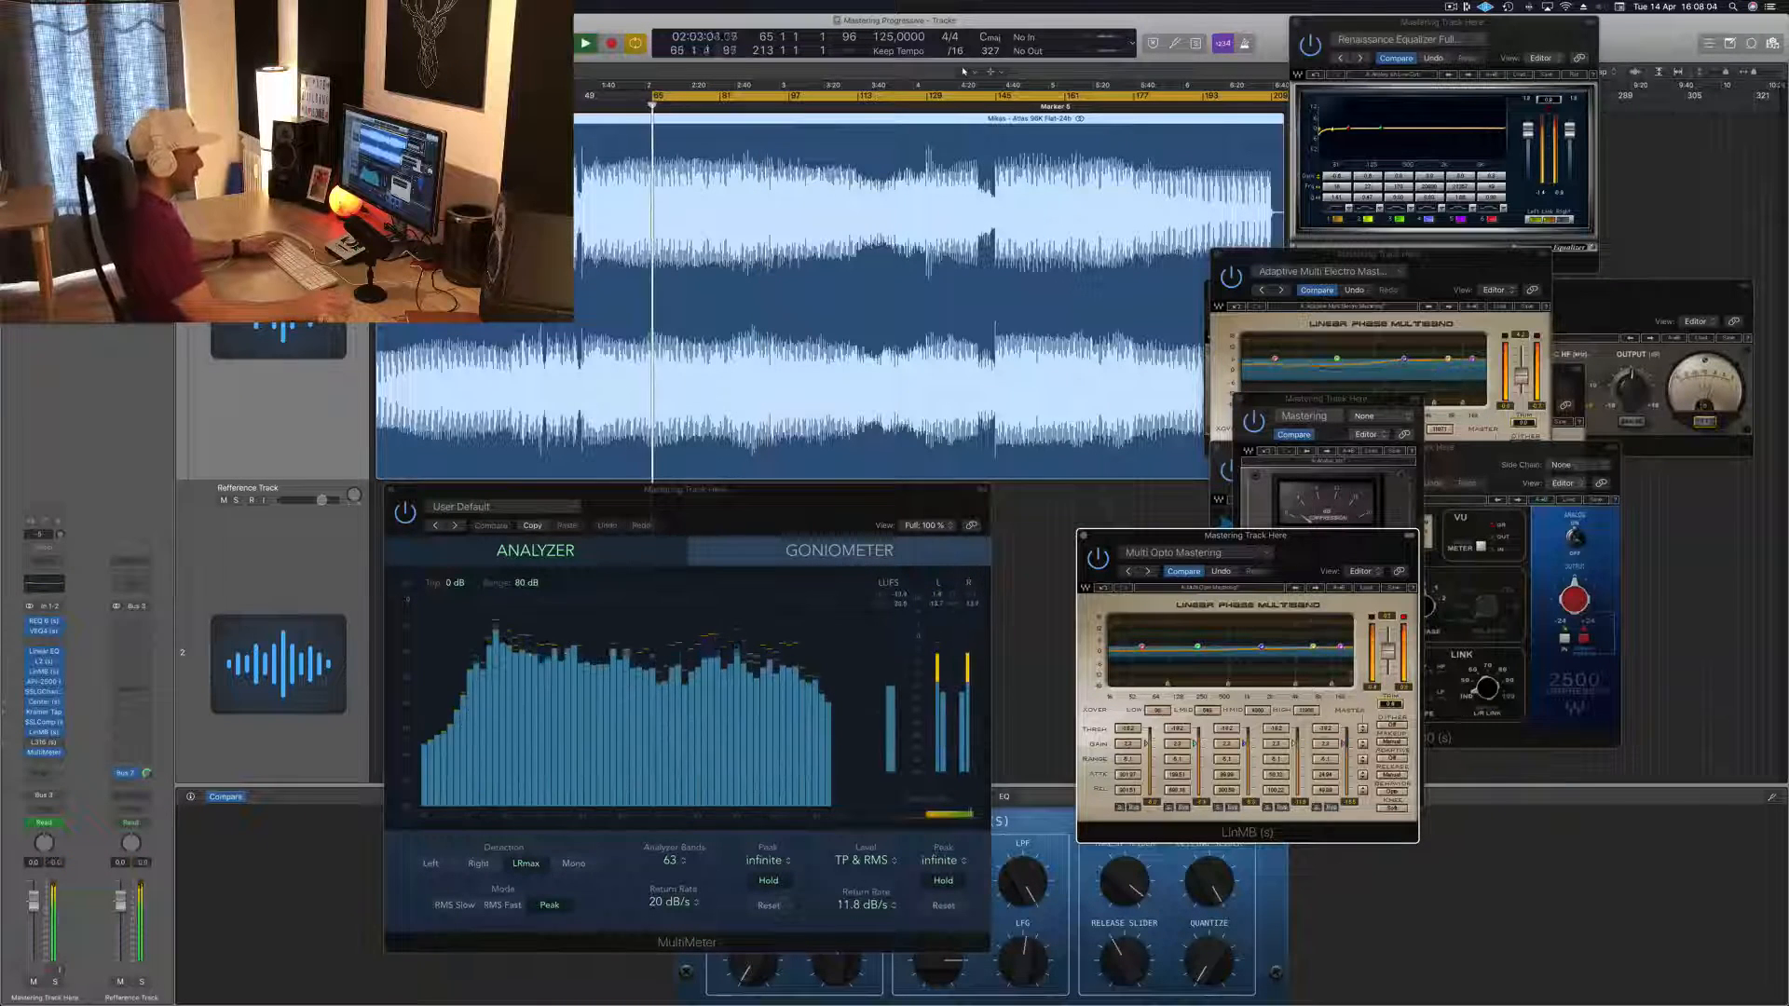
drag(1328, 550, 1302, 554)
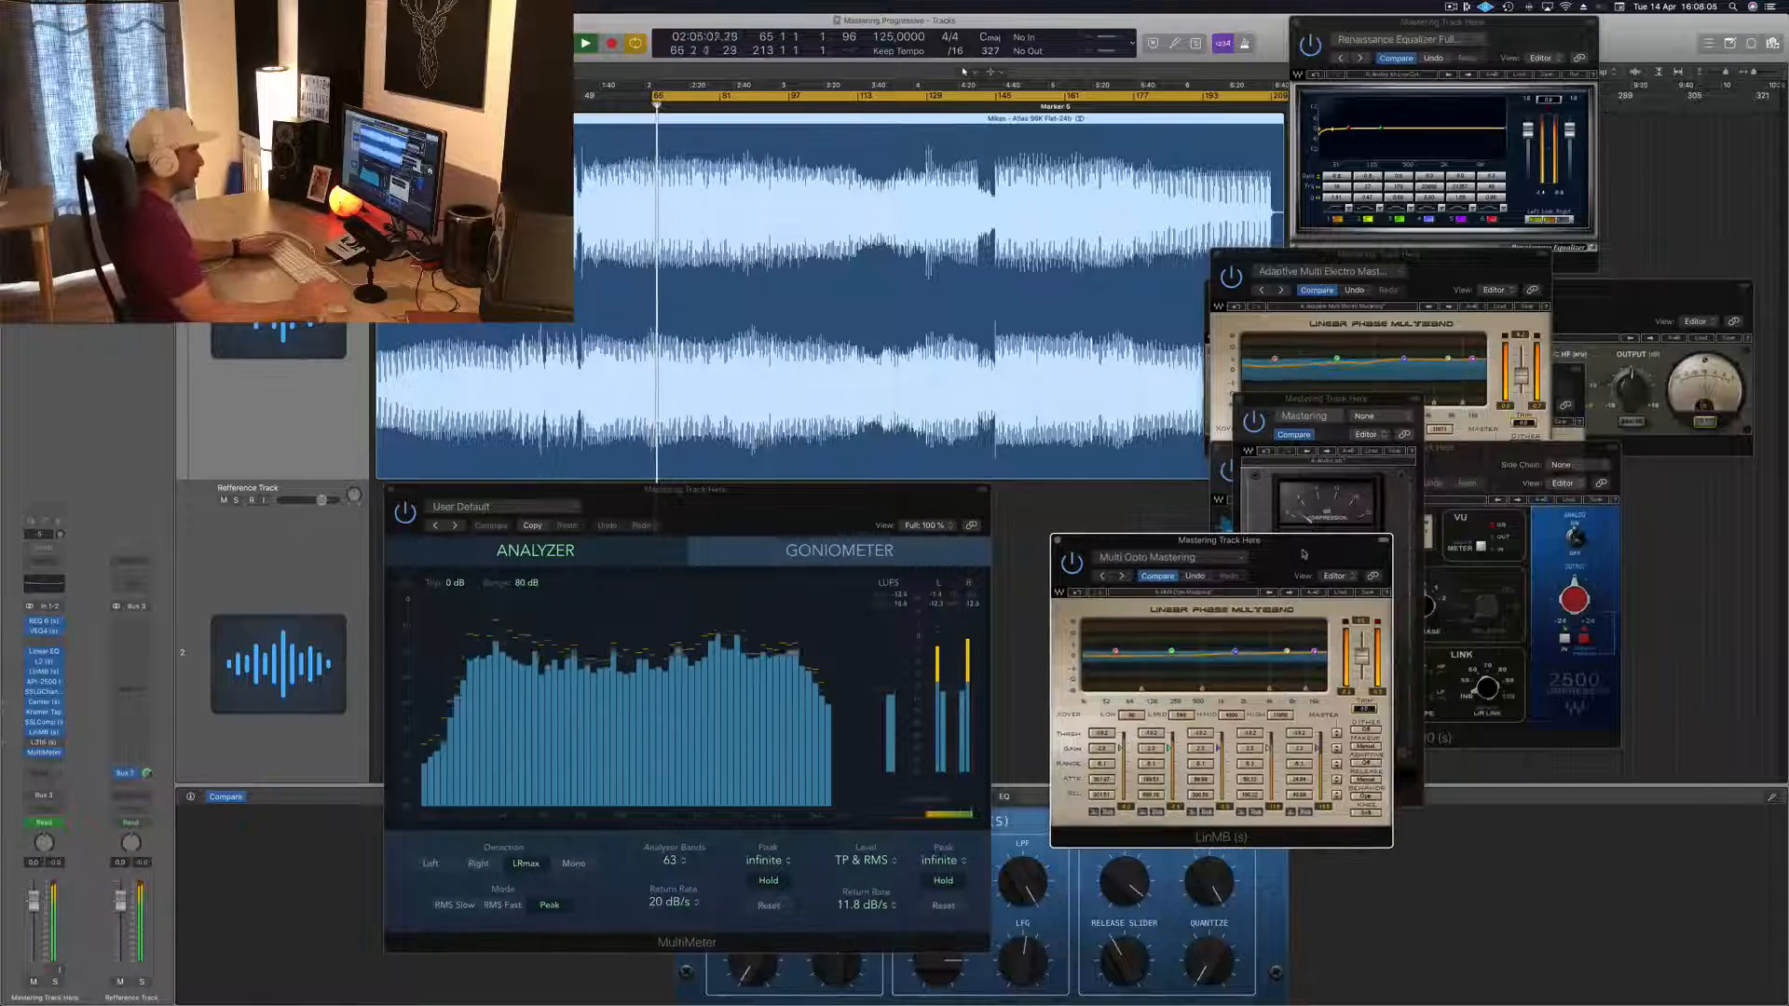
click(1072, 564)
drag(1303, 561, 1325, 550)
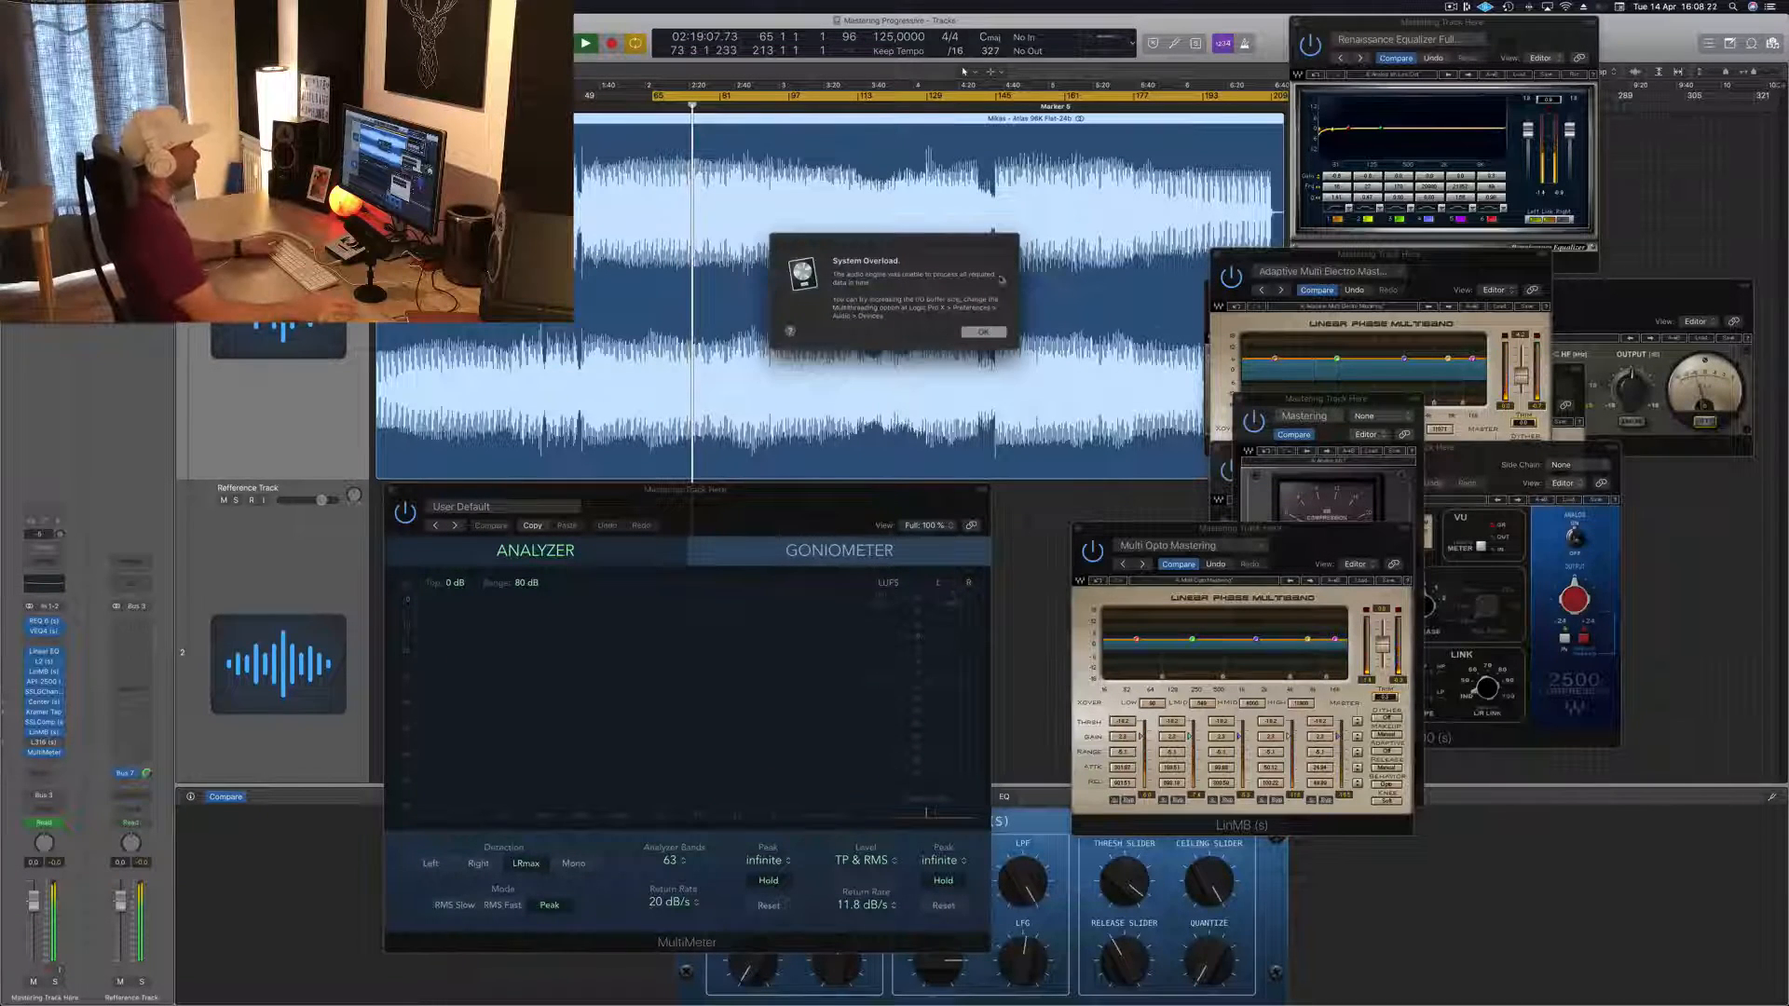
click(981, 333)
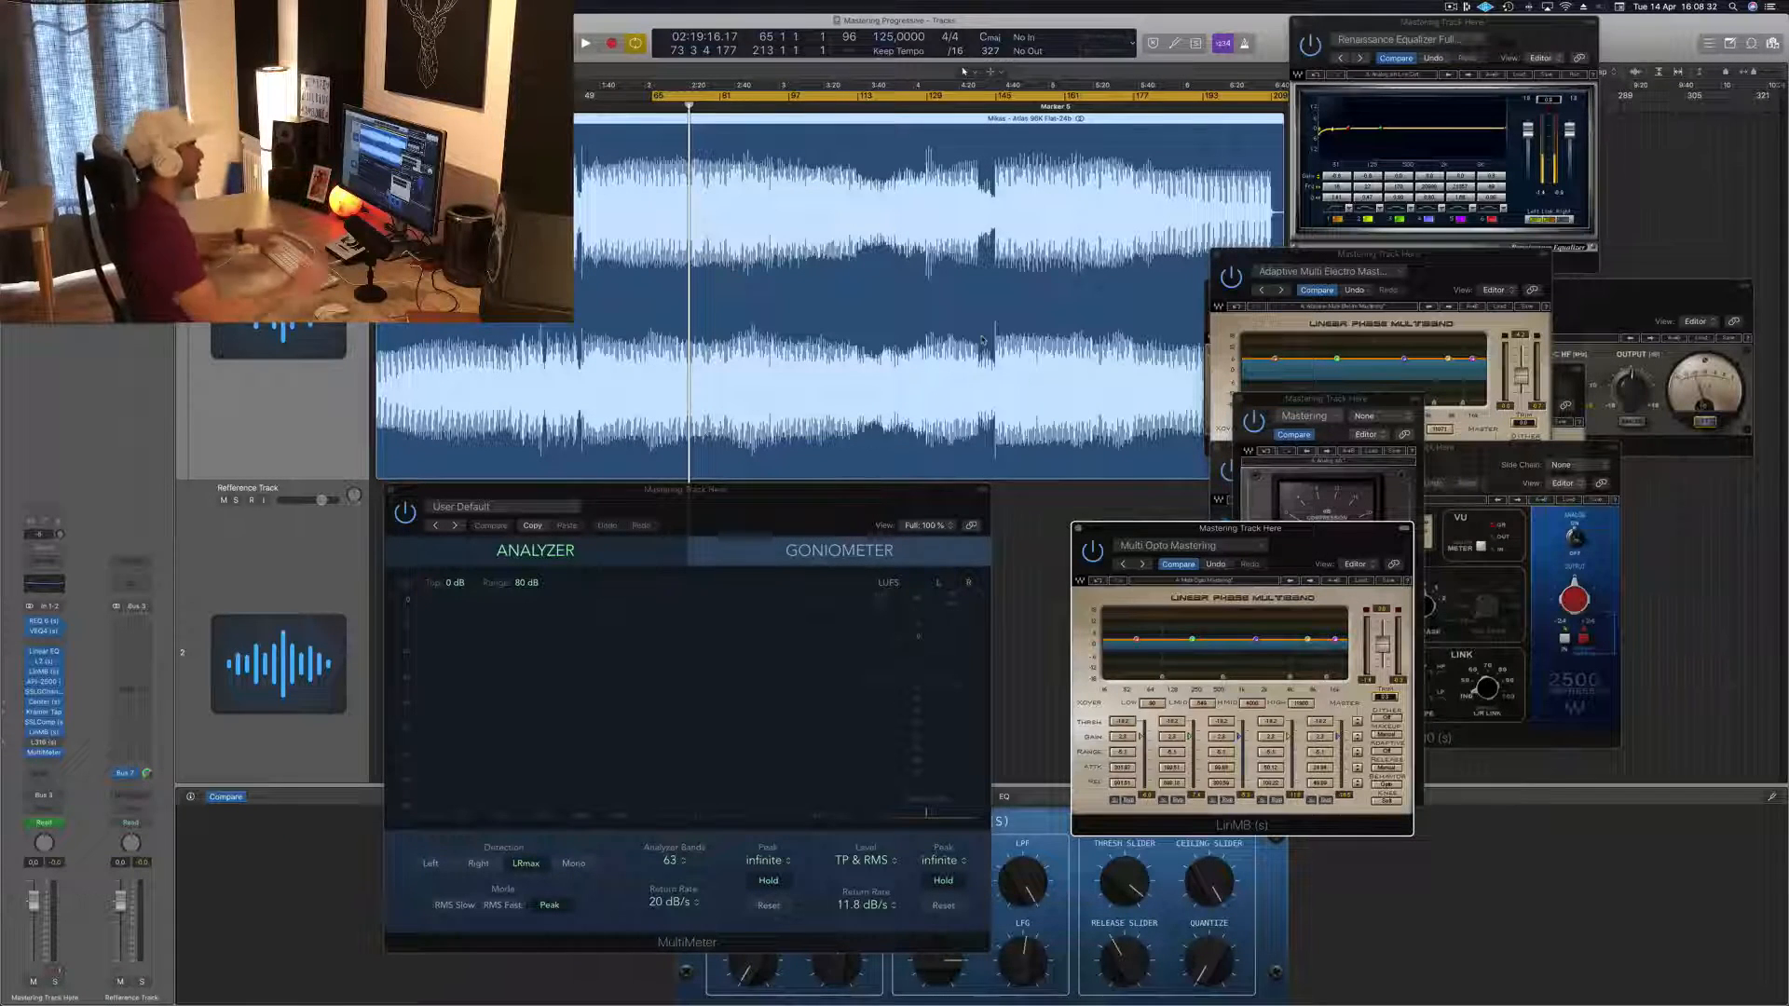
key(space)
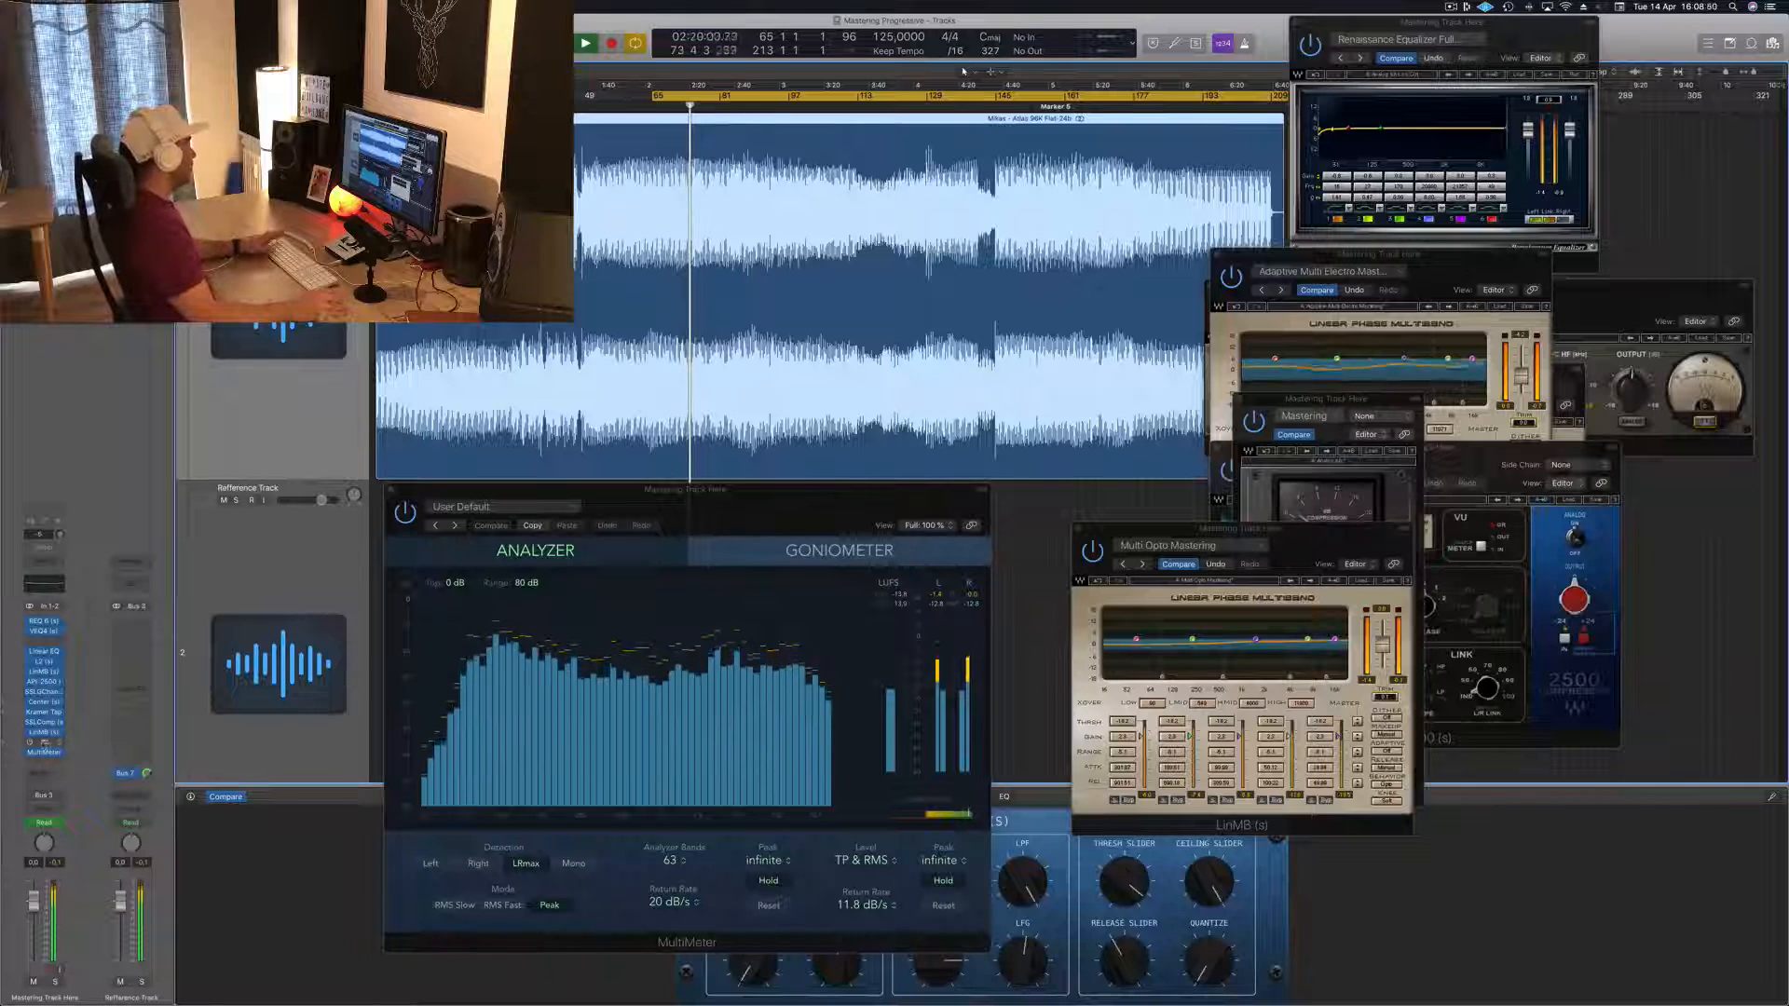
Open the L316 limiter on the mastering track, place its window over the second LinMB and restart the loop
click(45, 743)
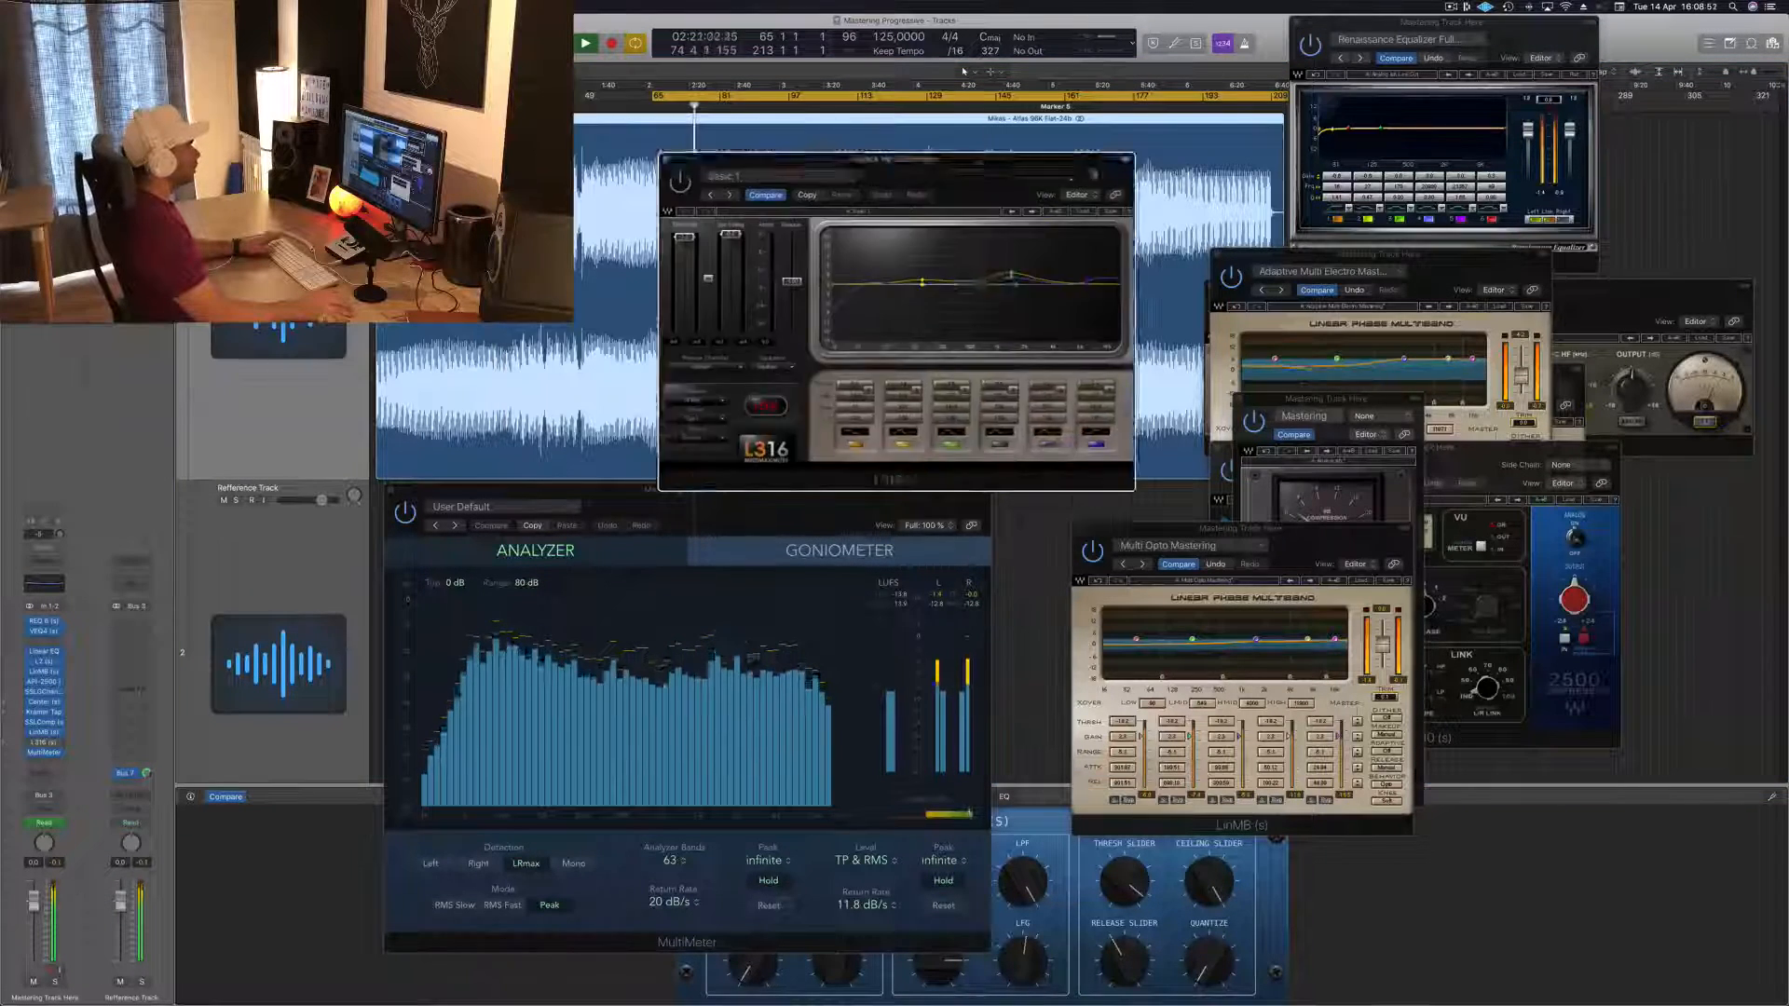
drag(1144, 337, 1145, 334)
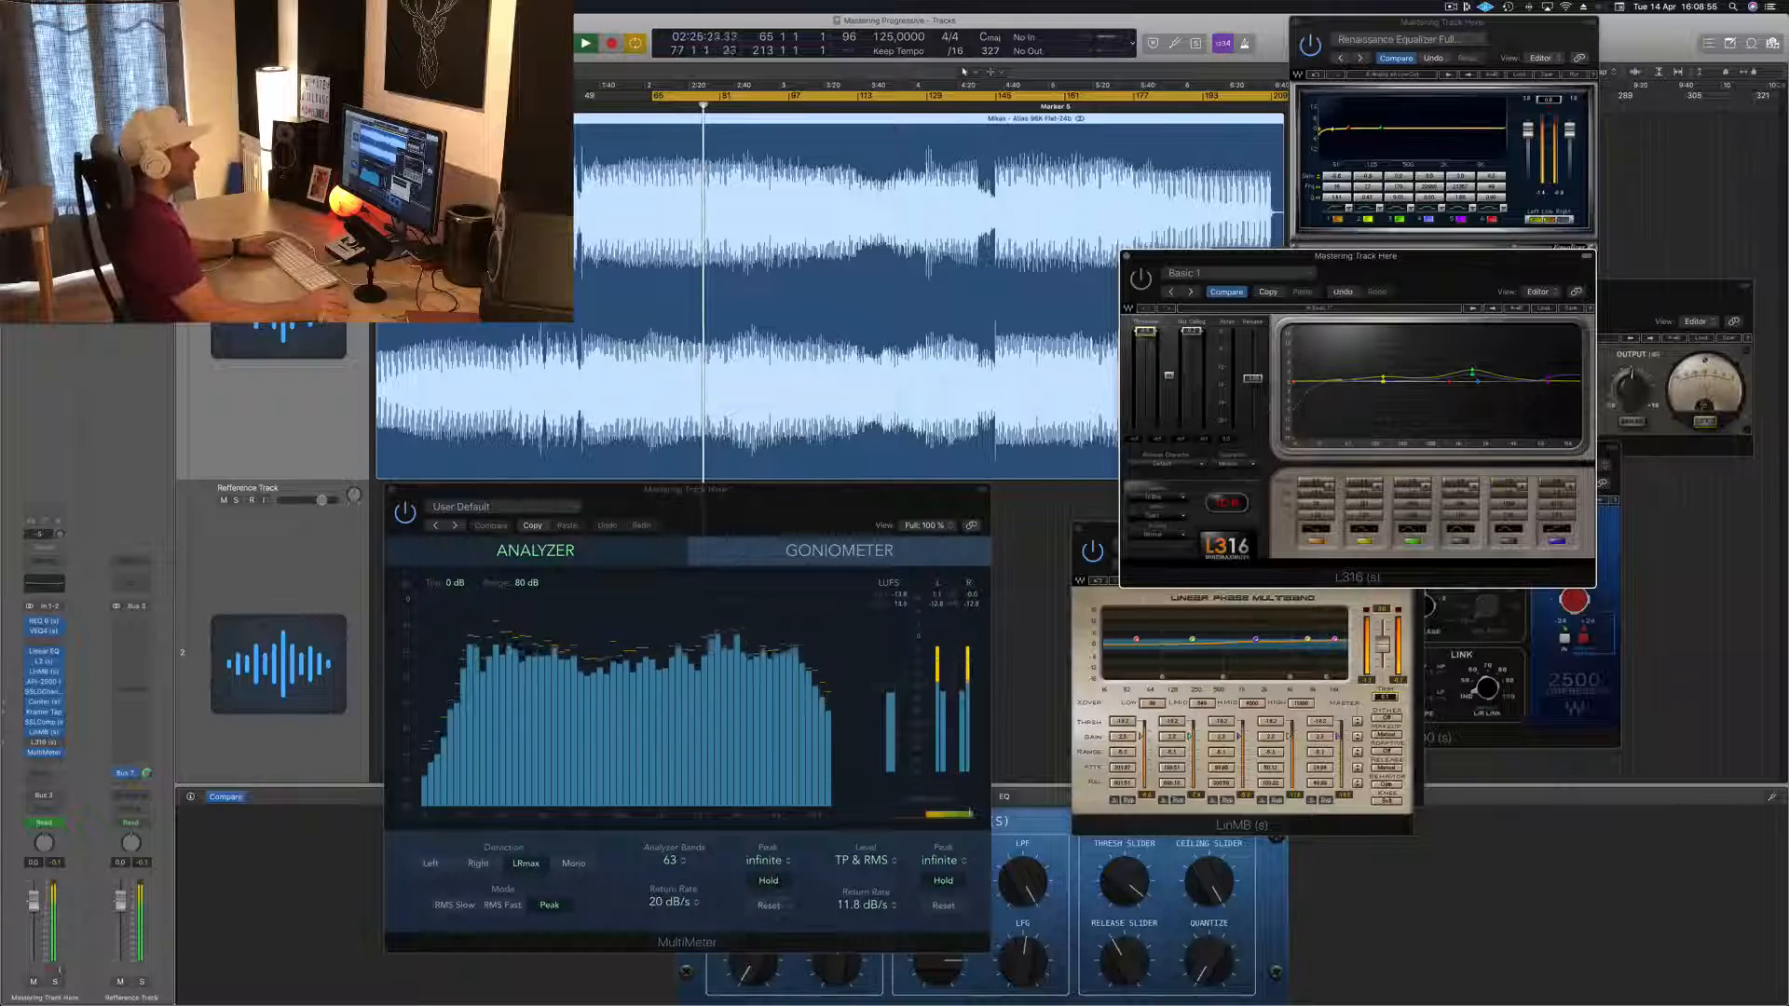
drag(1442, 261, 1375, 559)
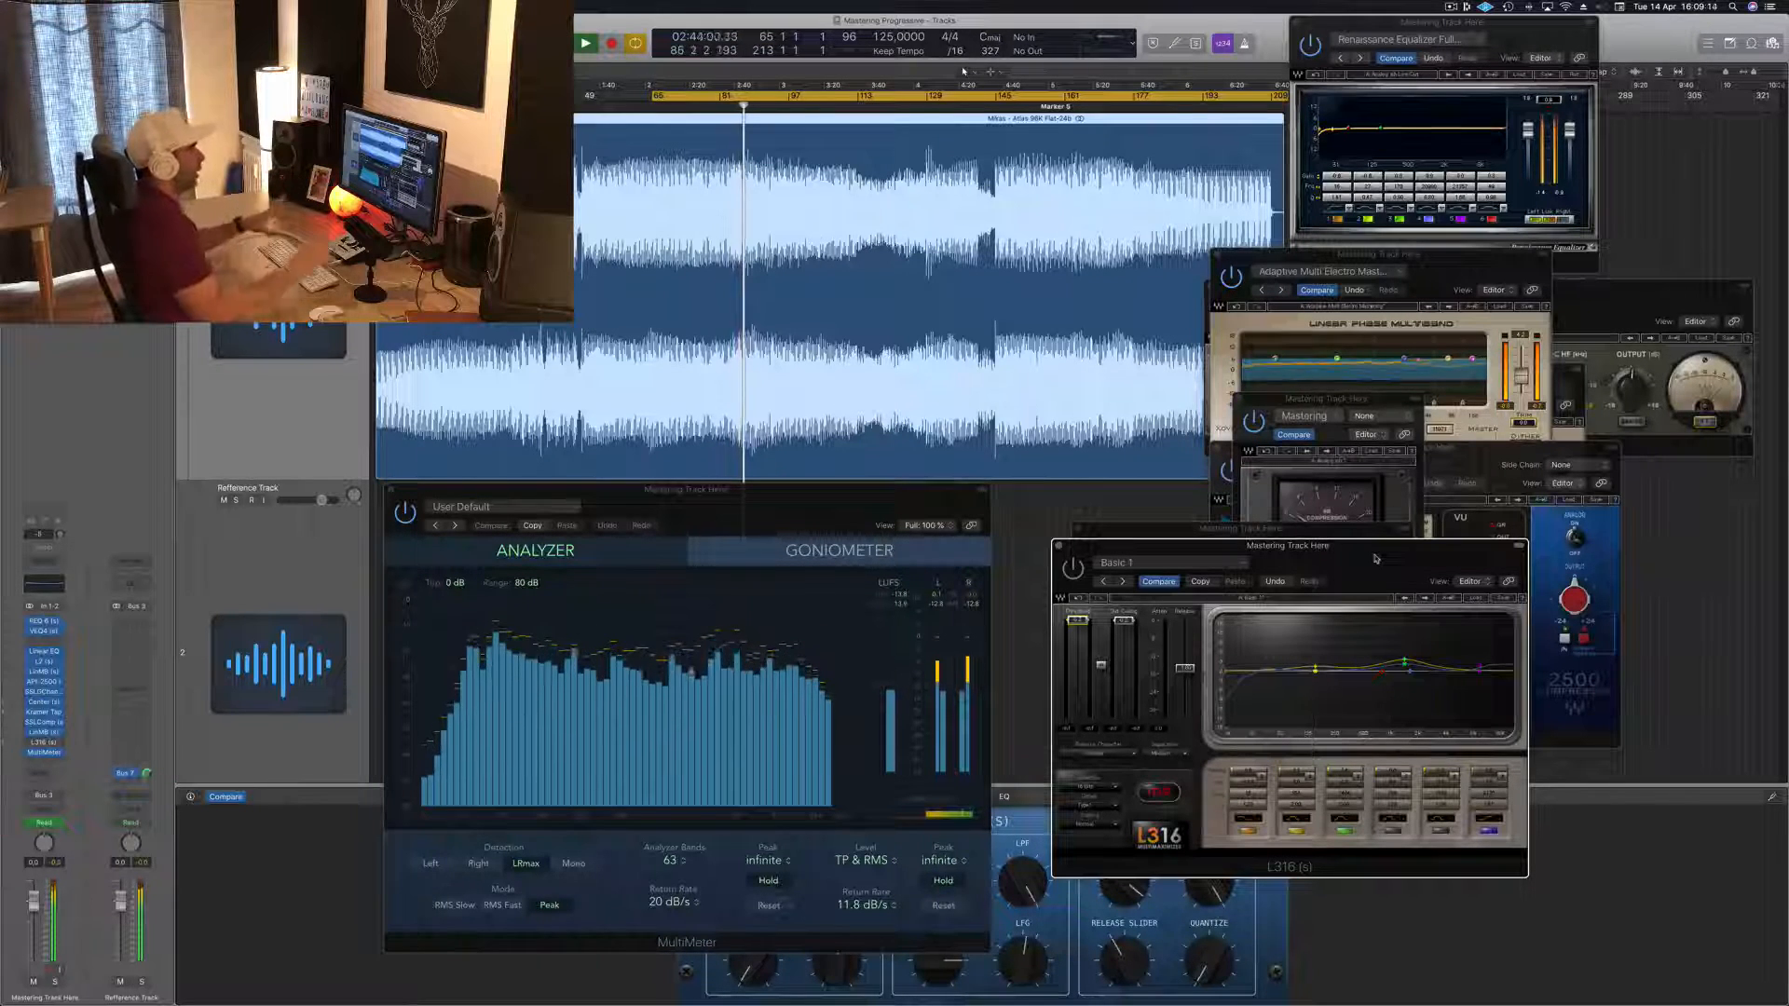
drag(1375, 559, 1299, 524)
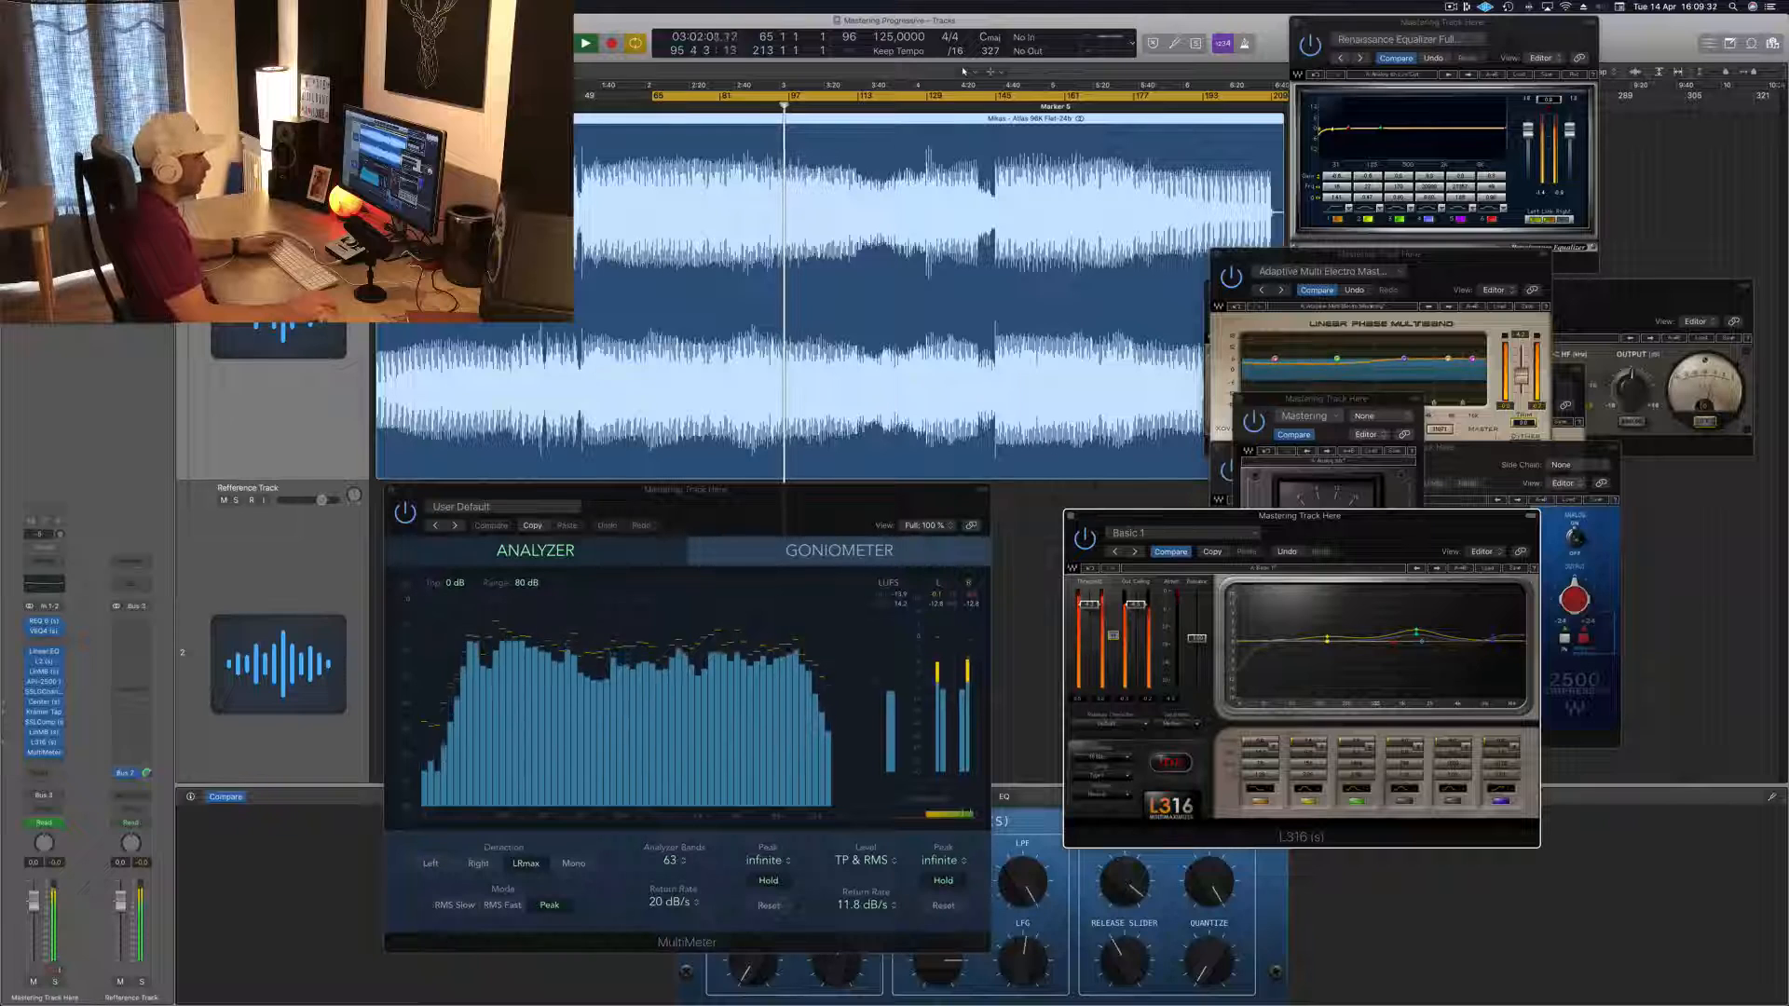
drag(1348, 532, 1377, 528)
key(space)
key(space)
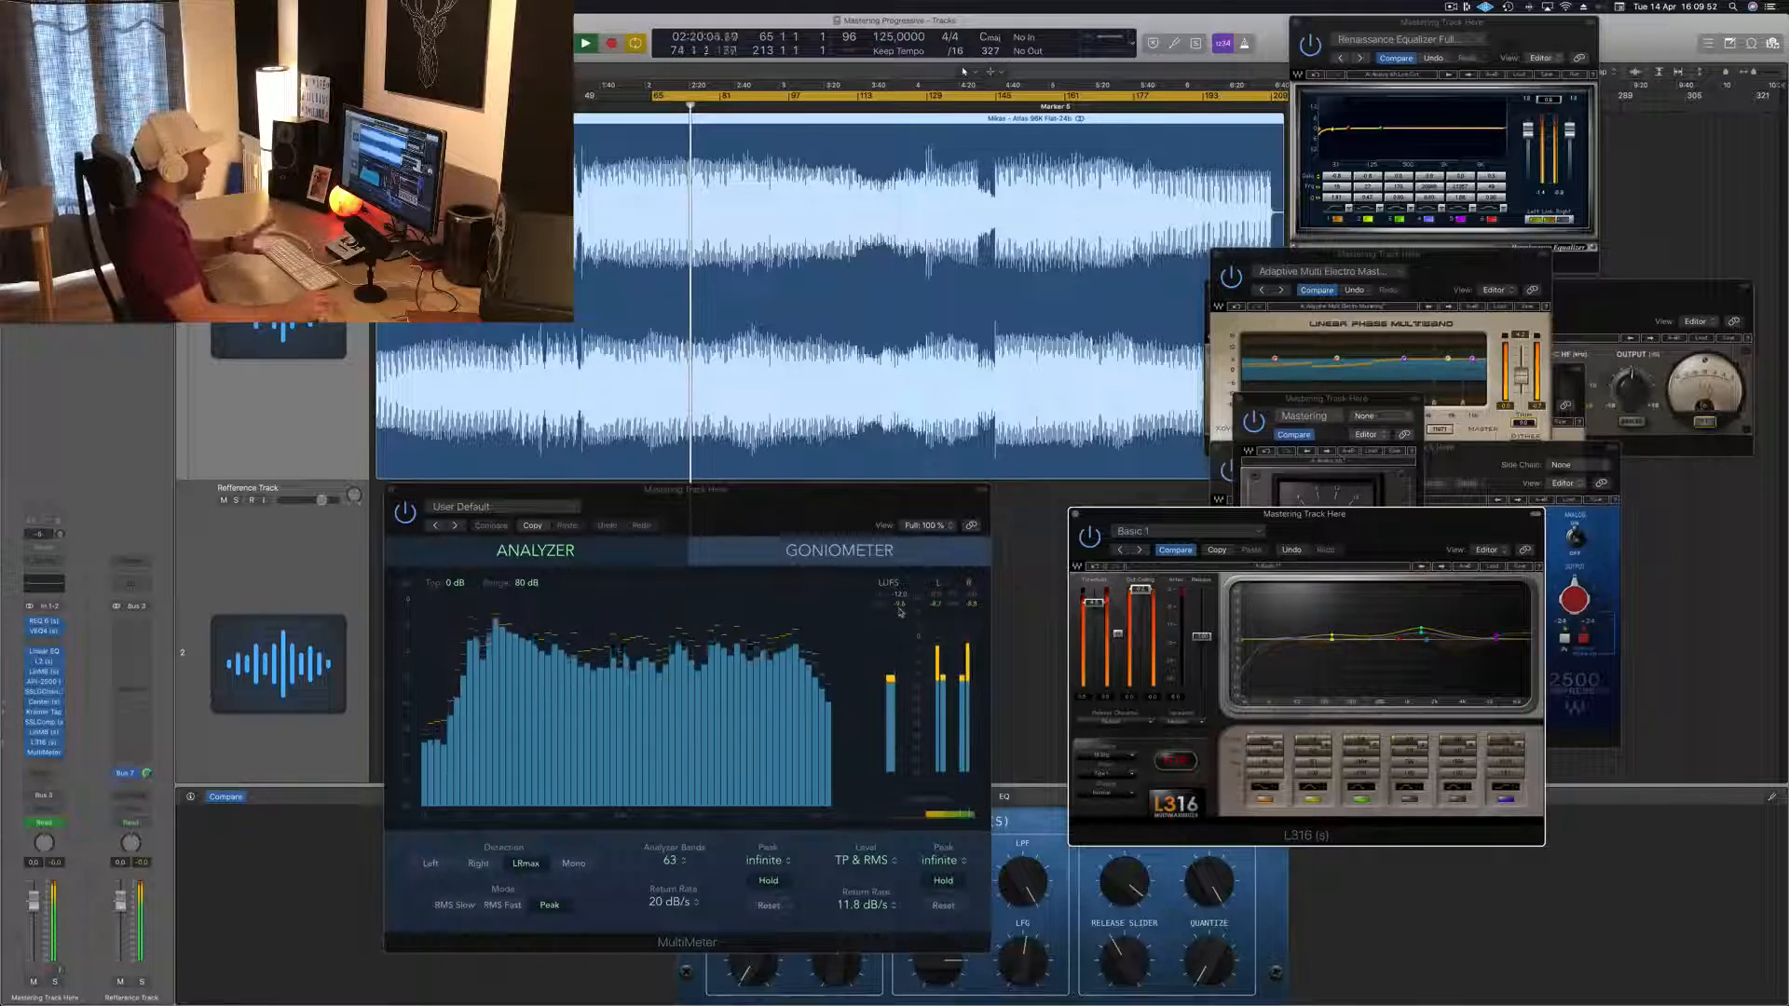
Rearrange the MultiMeter, L316, SSLComp and API-2500 windows so several mastering plug-ins can be seen at once
drag(840, 499, 892, 504)
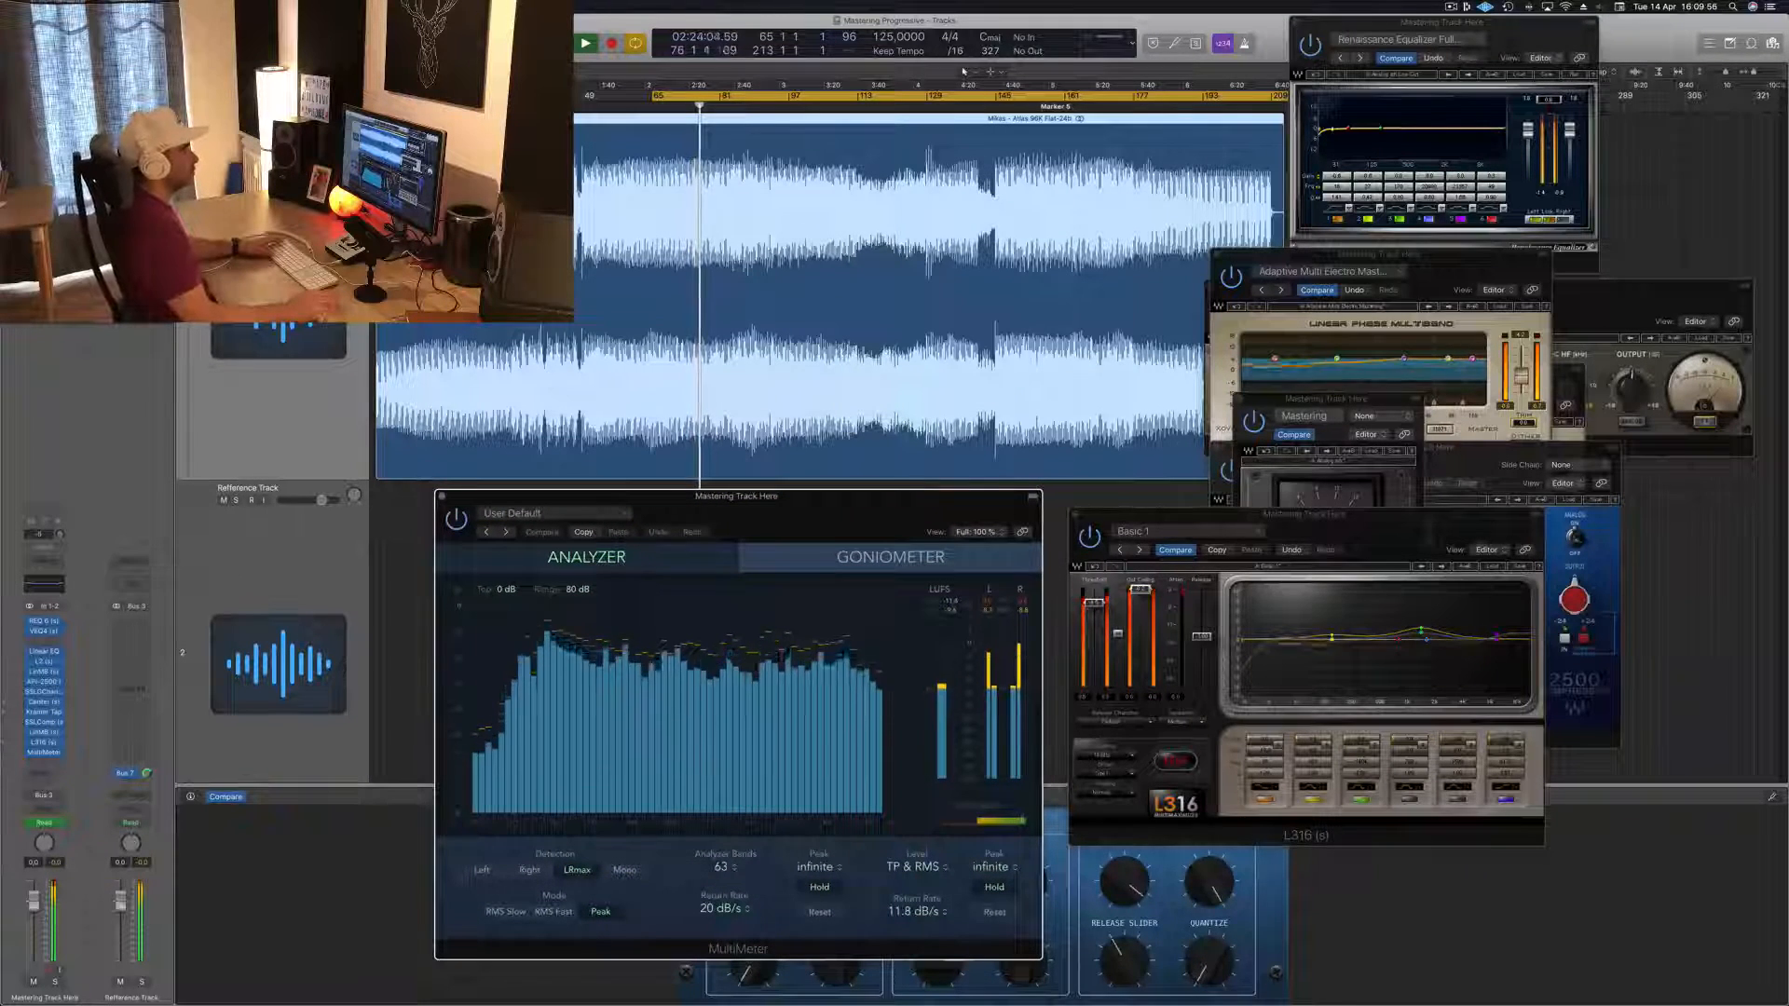
drag(1308, 515, 1283, 585)
drag(1332, 400, 1685, 444)
click(1494, 463)
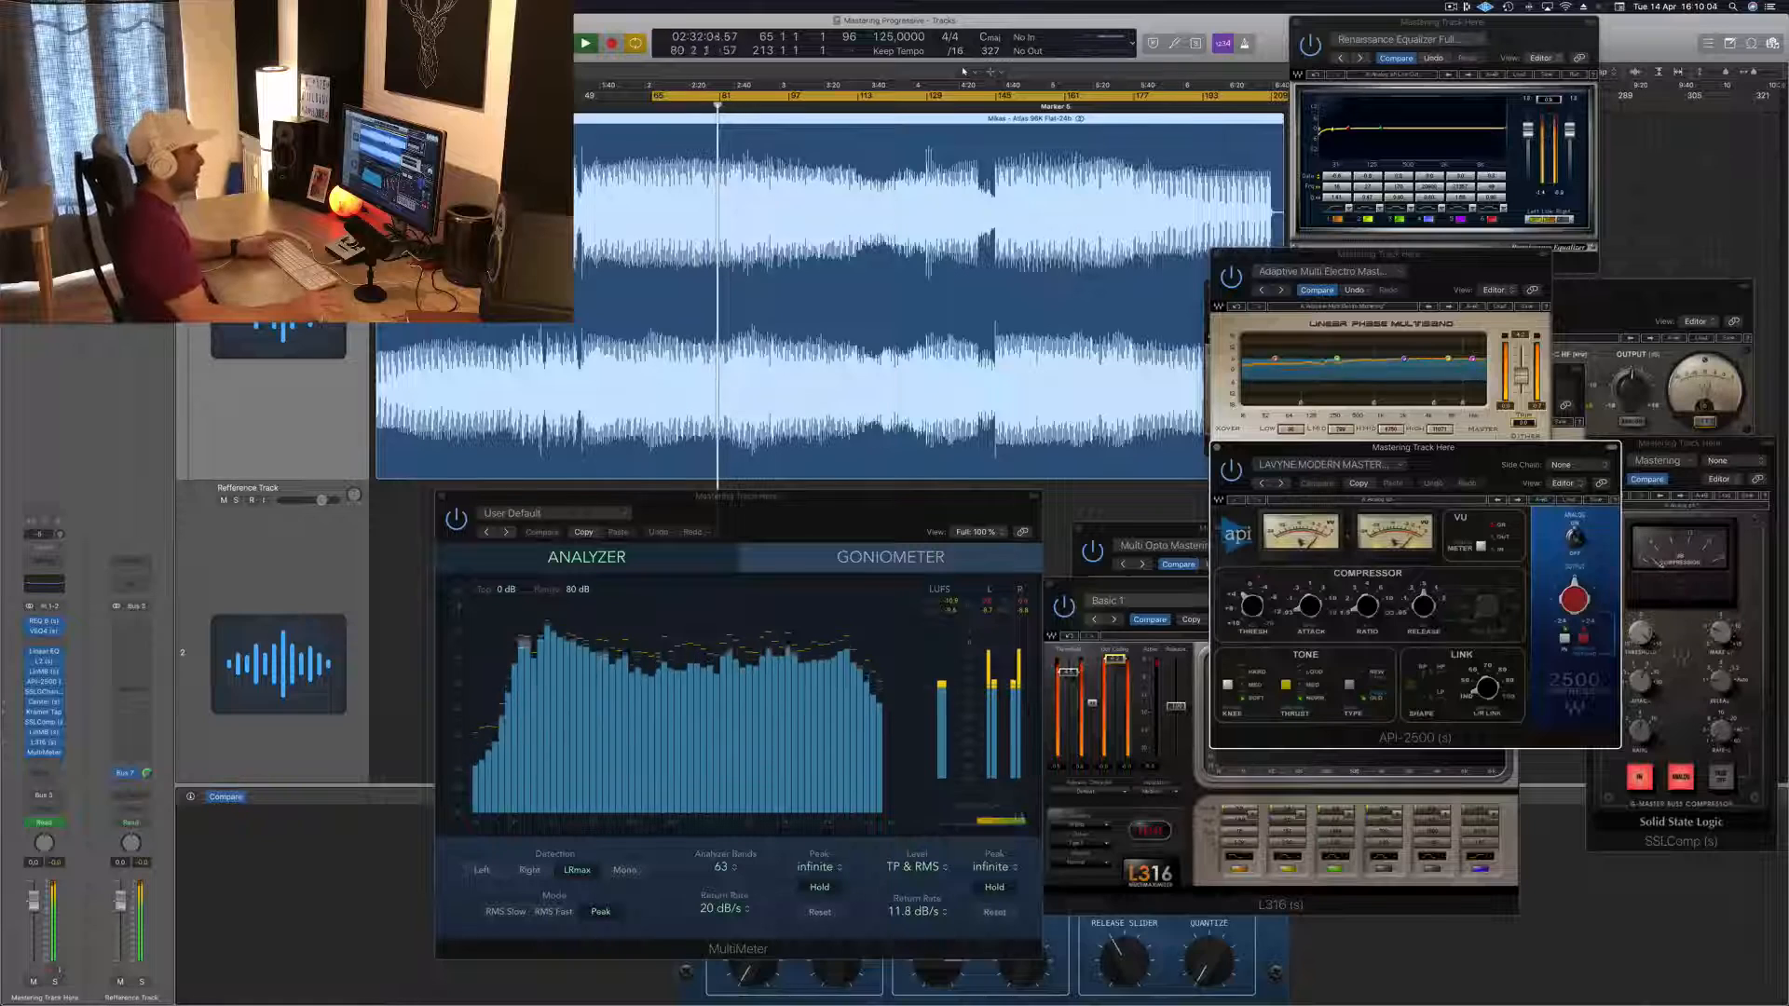
drag(1469, 457, 1548, 505)
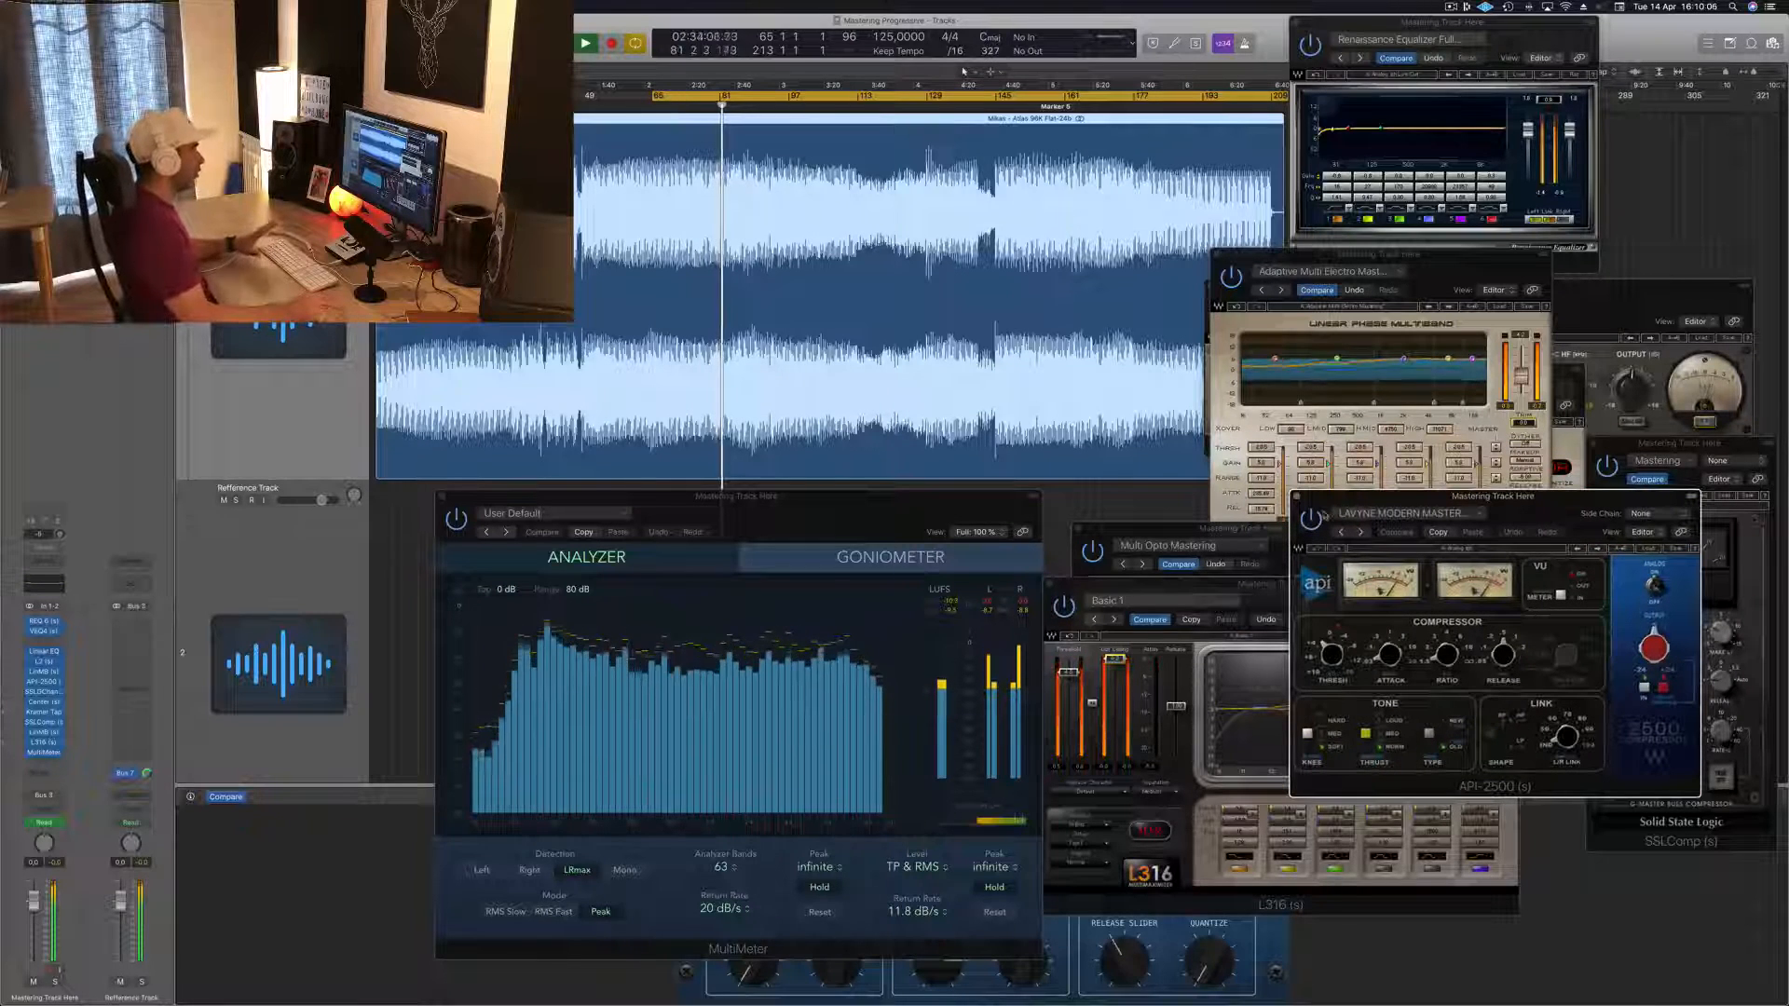
Bring the MultiMeter forward, then move the Renaissance Equalizer outward and the Adaptive Multi Electro LinMB beside the analyzer
click(1003, 620)
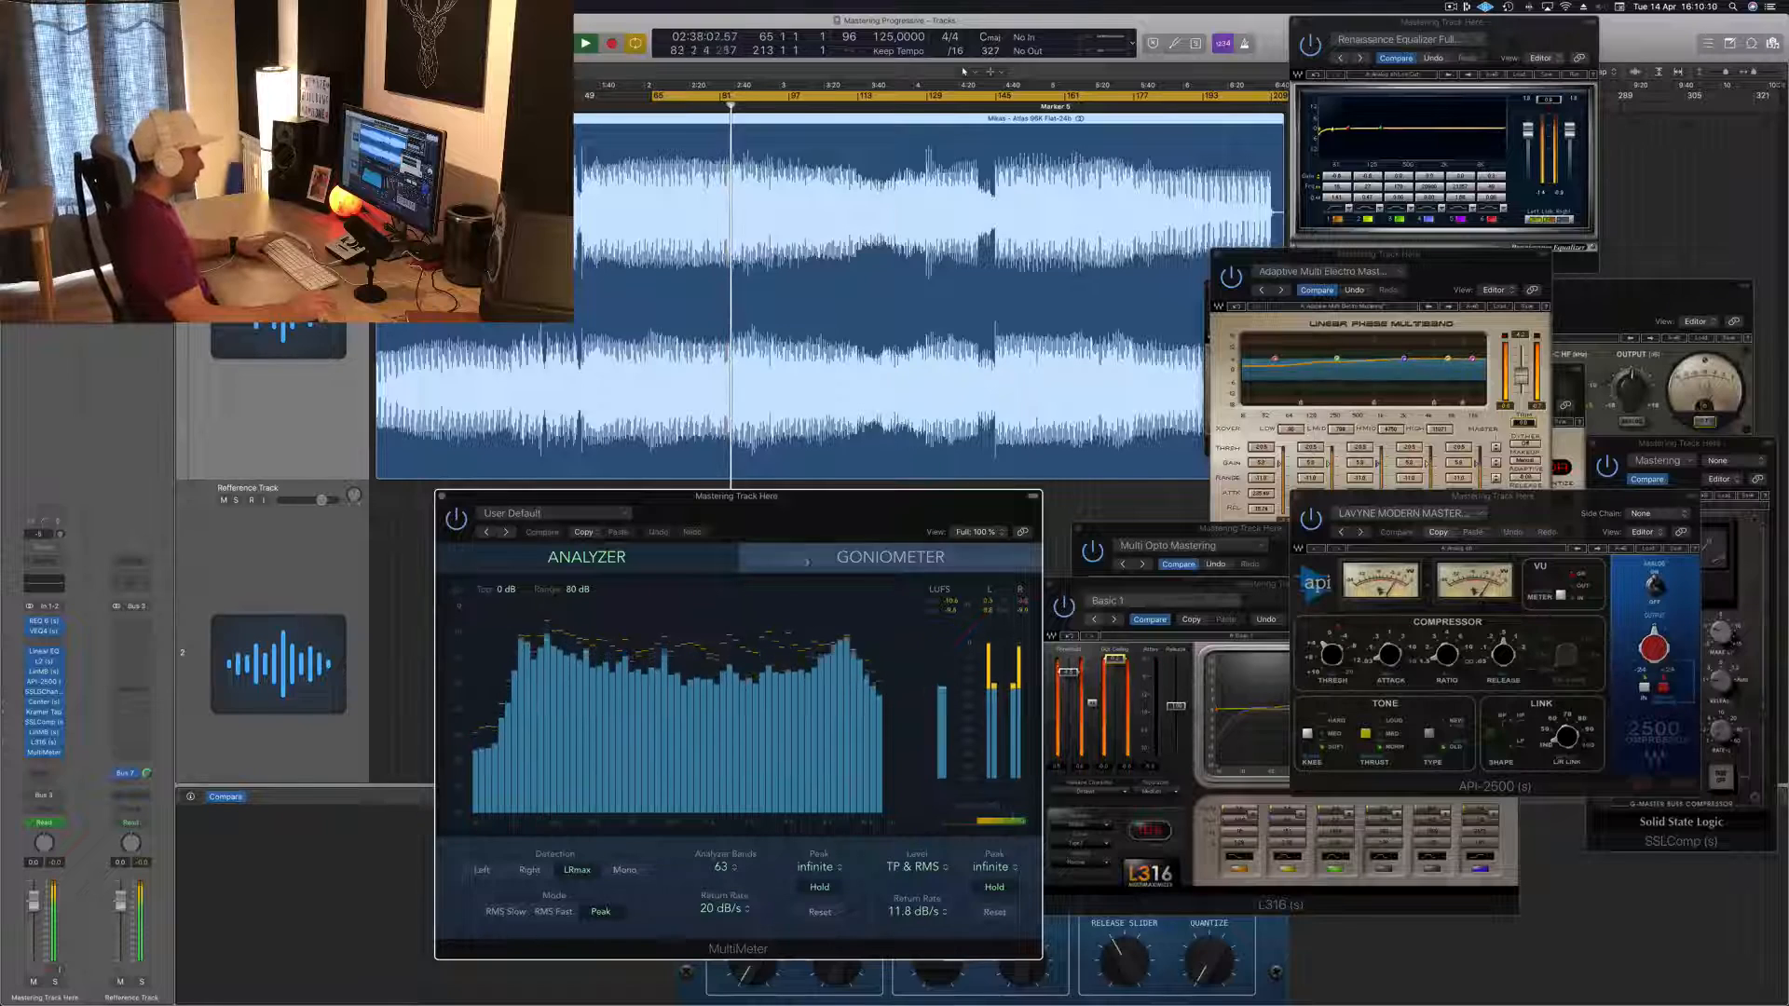
mouse_move(922, 509)
mouse_down()
mouse_move(858, 510)
mouse_move(902, 510)
mouse_up()
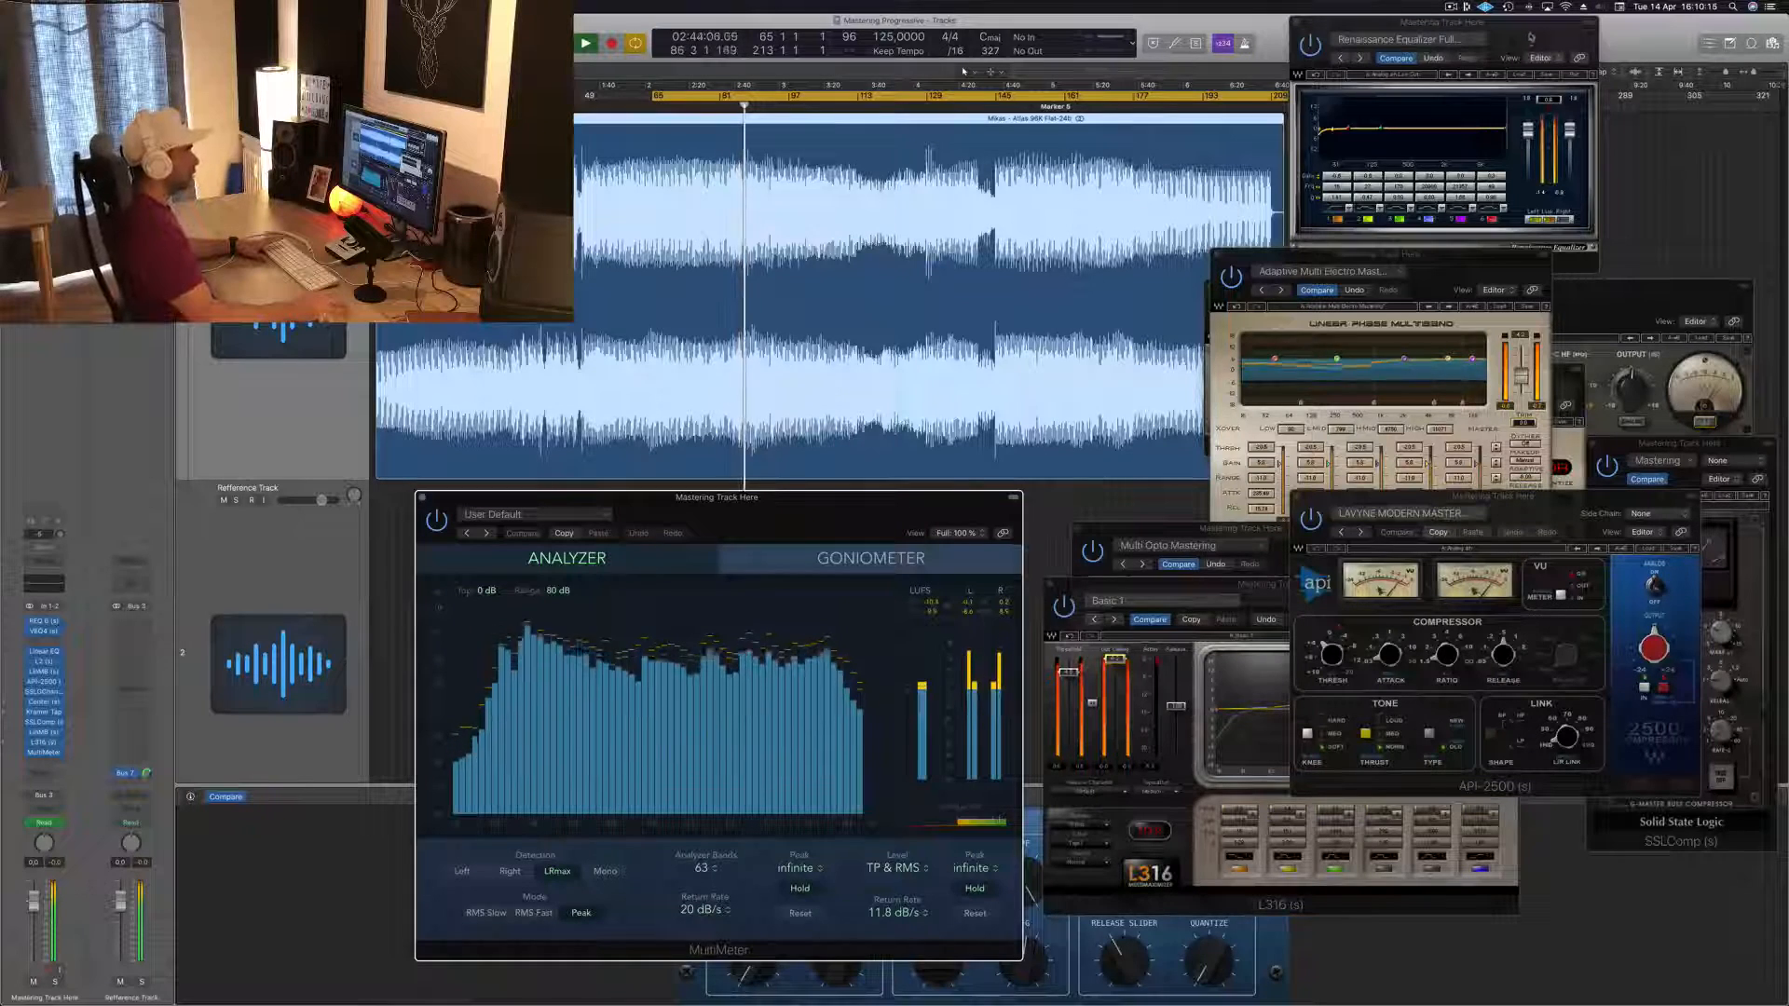
drag(1444, 20, 1700, 30)
drag(1378, 255, 1048, 603)
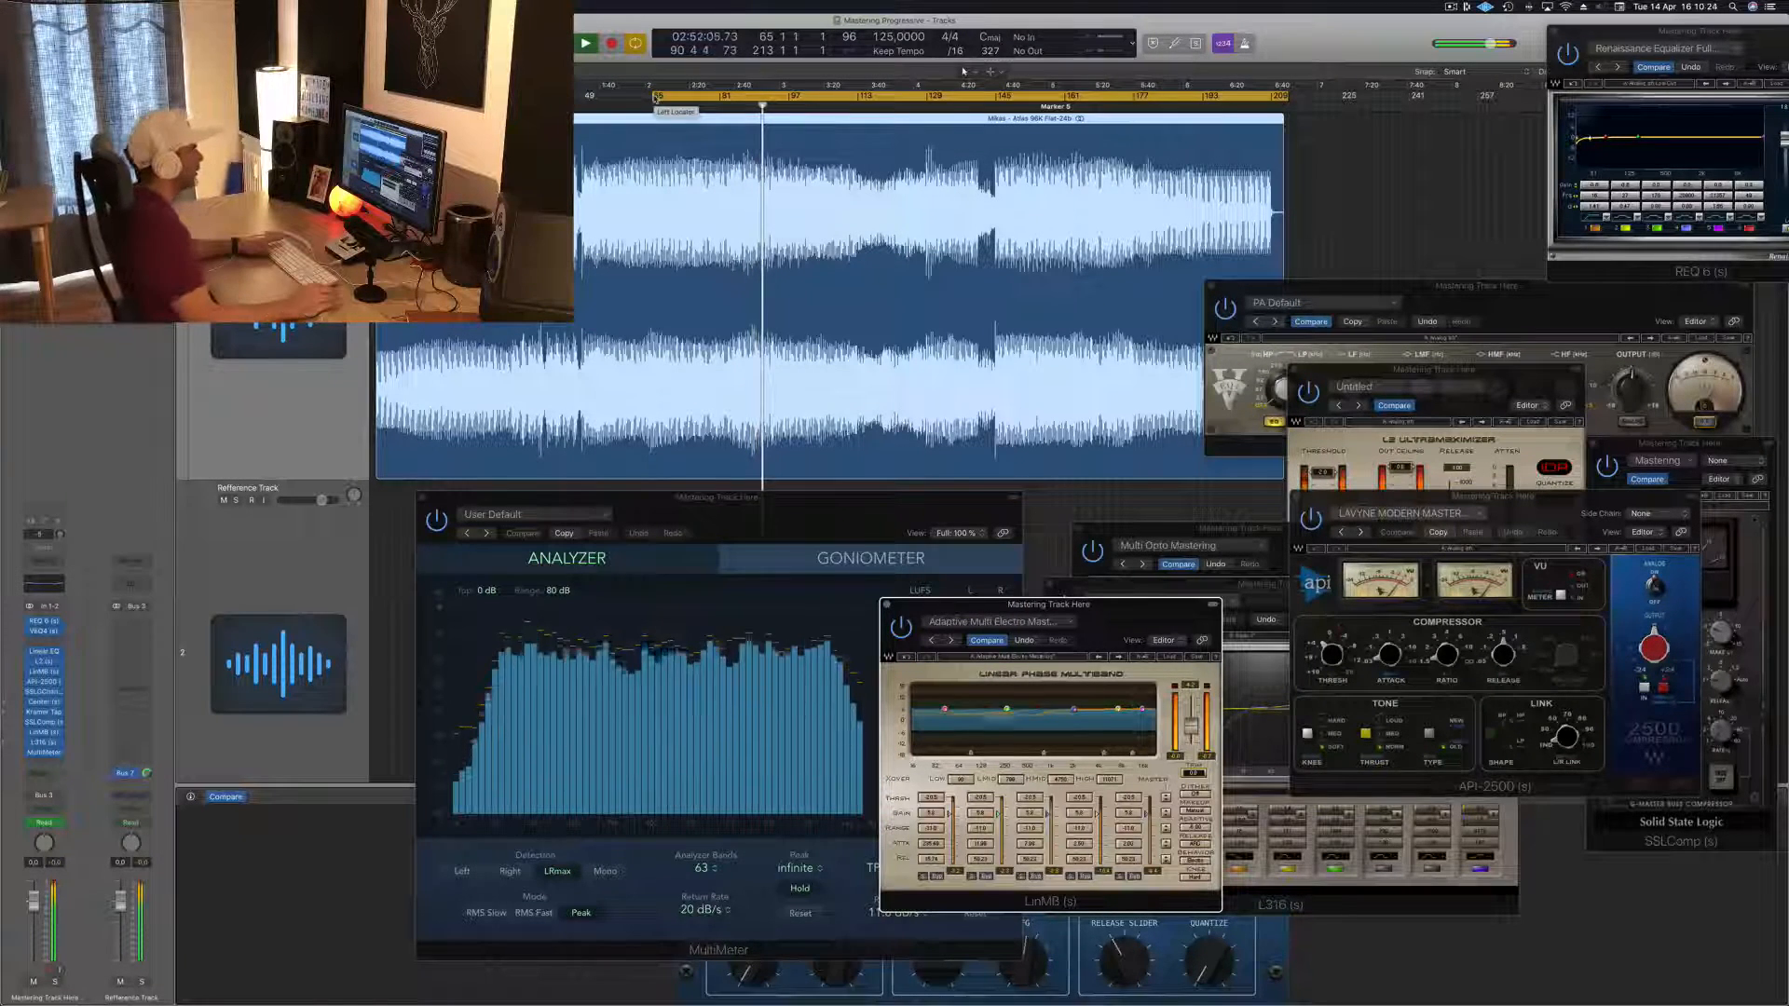
Stop playback and extend the cycle region's start back to the beginning of the track
key(space)
drag(654, 96, 377, 96)
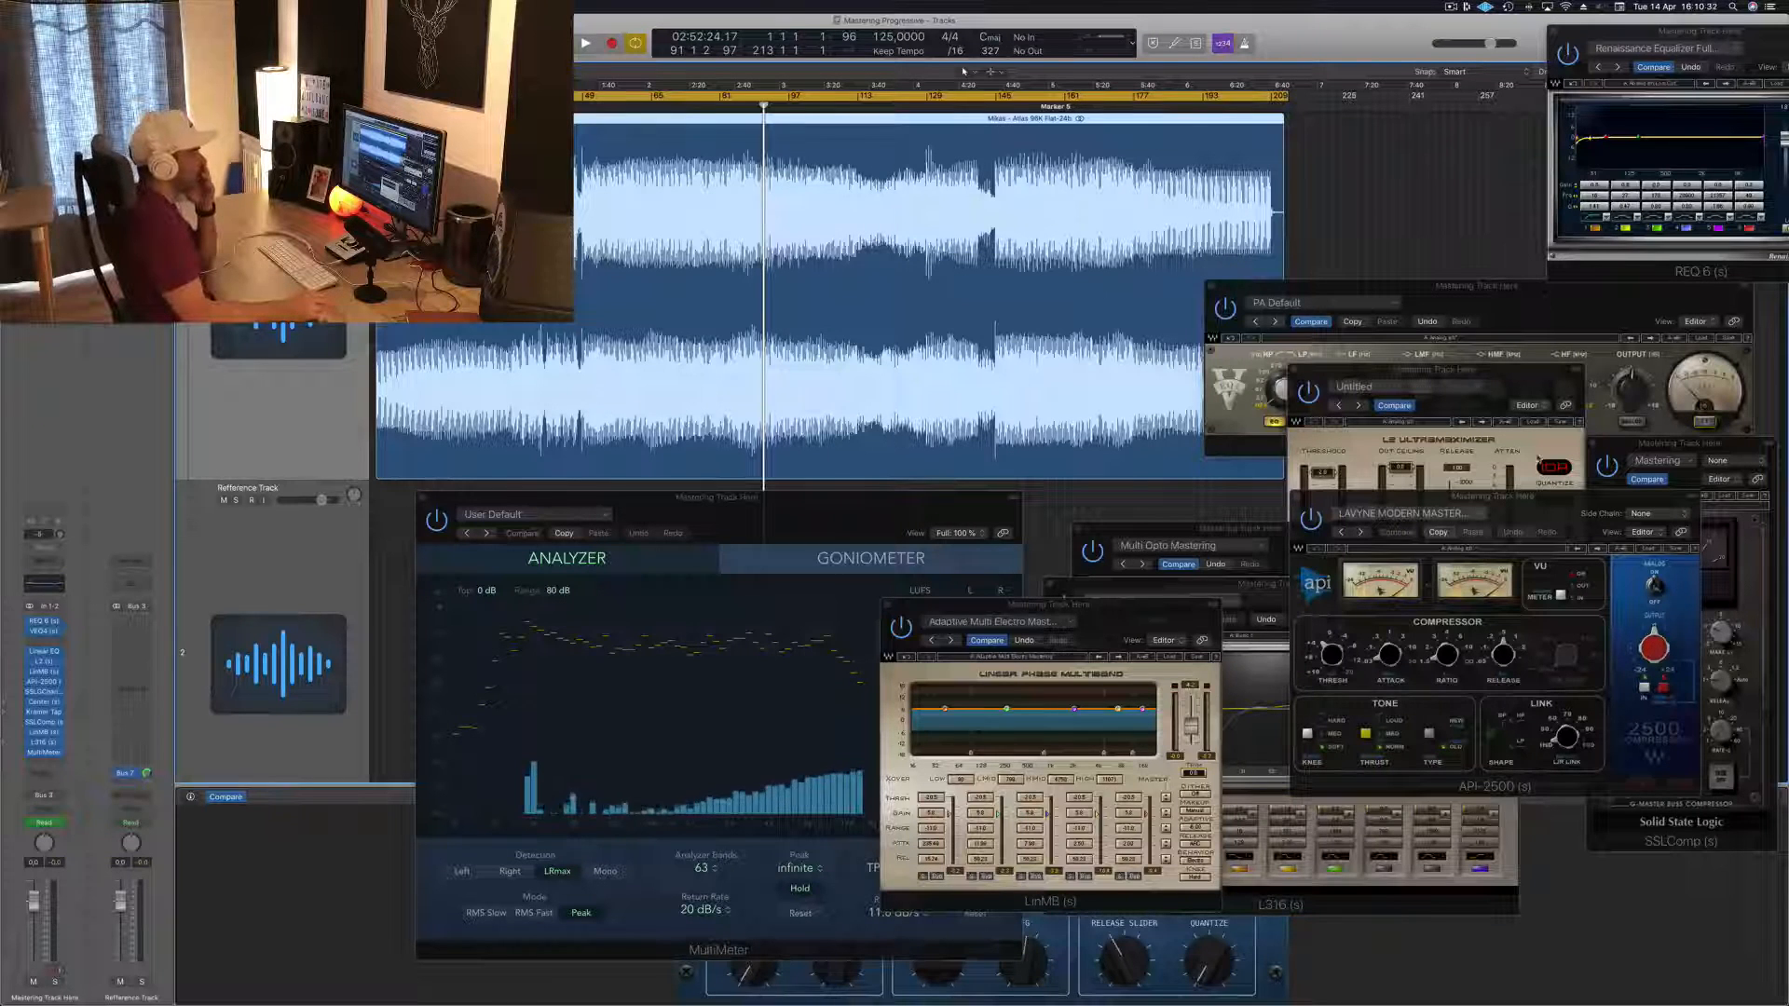
Move the API-2500 window clear of the L2 Ultramaximizer and play the master from the start of the track
drag(1553, 519, 1510, 631)
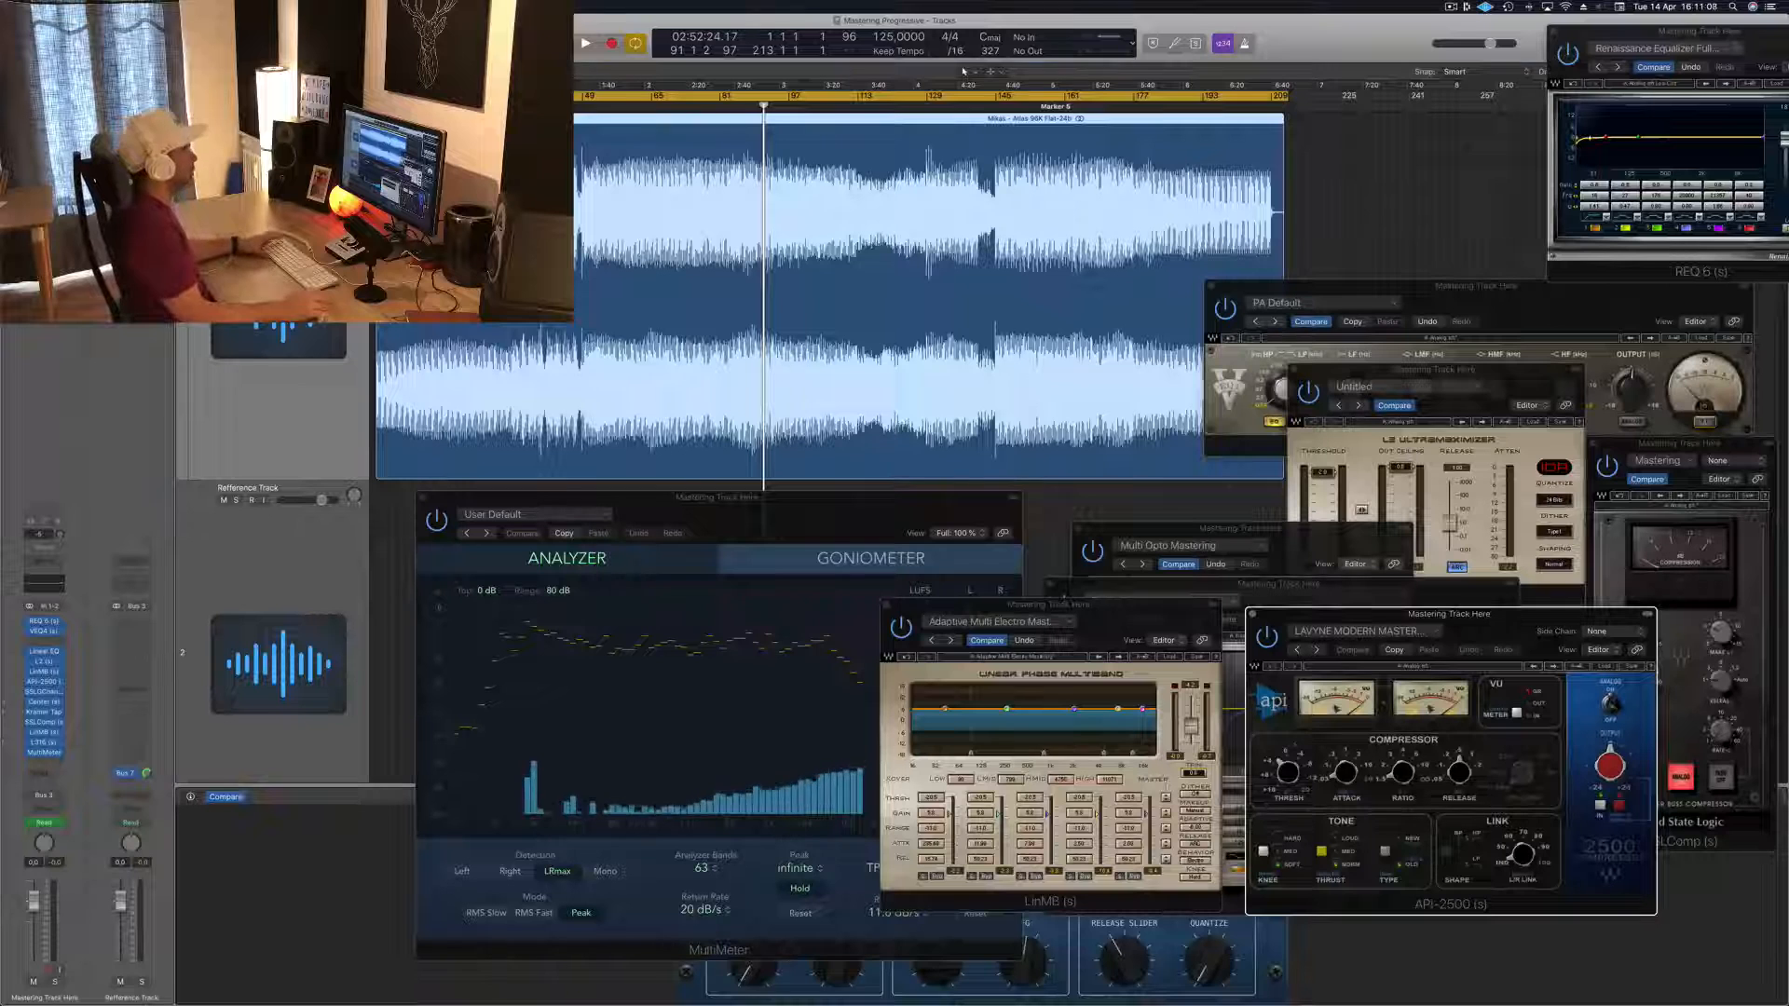
click(475, 233)
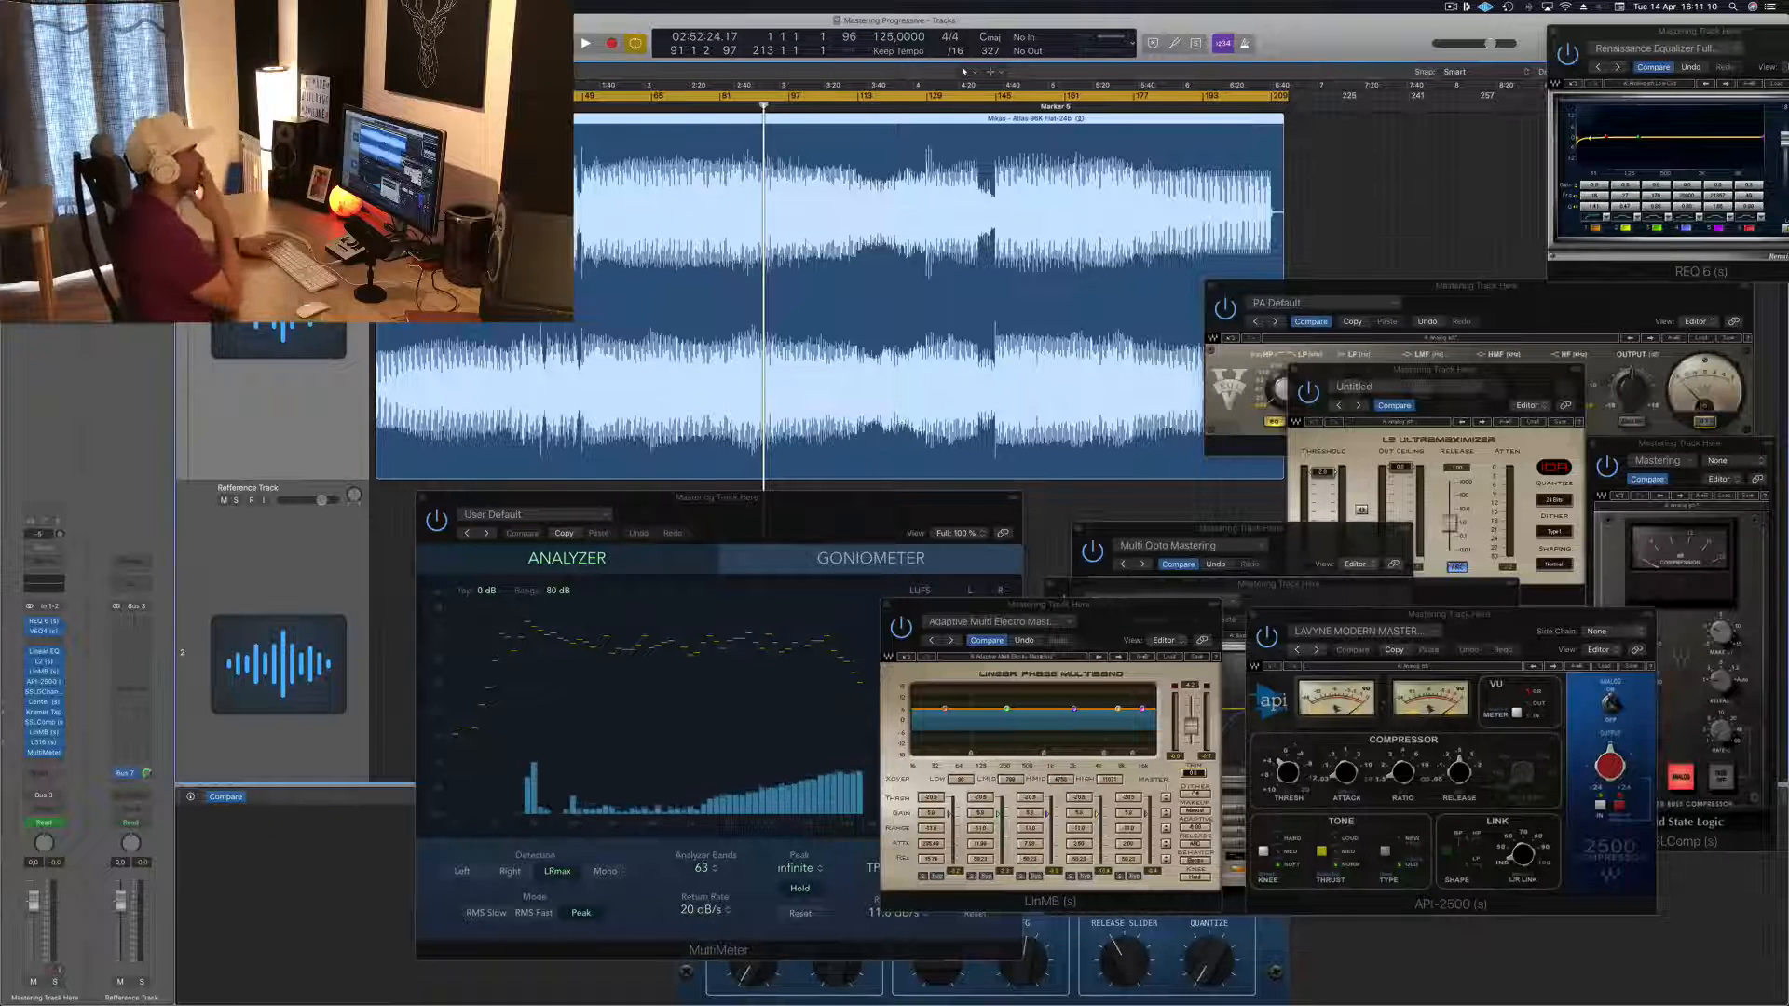
key(space)
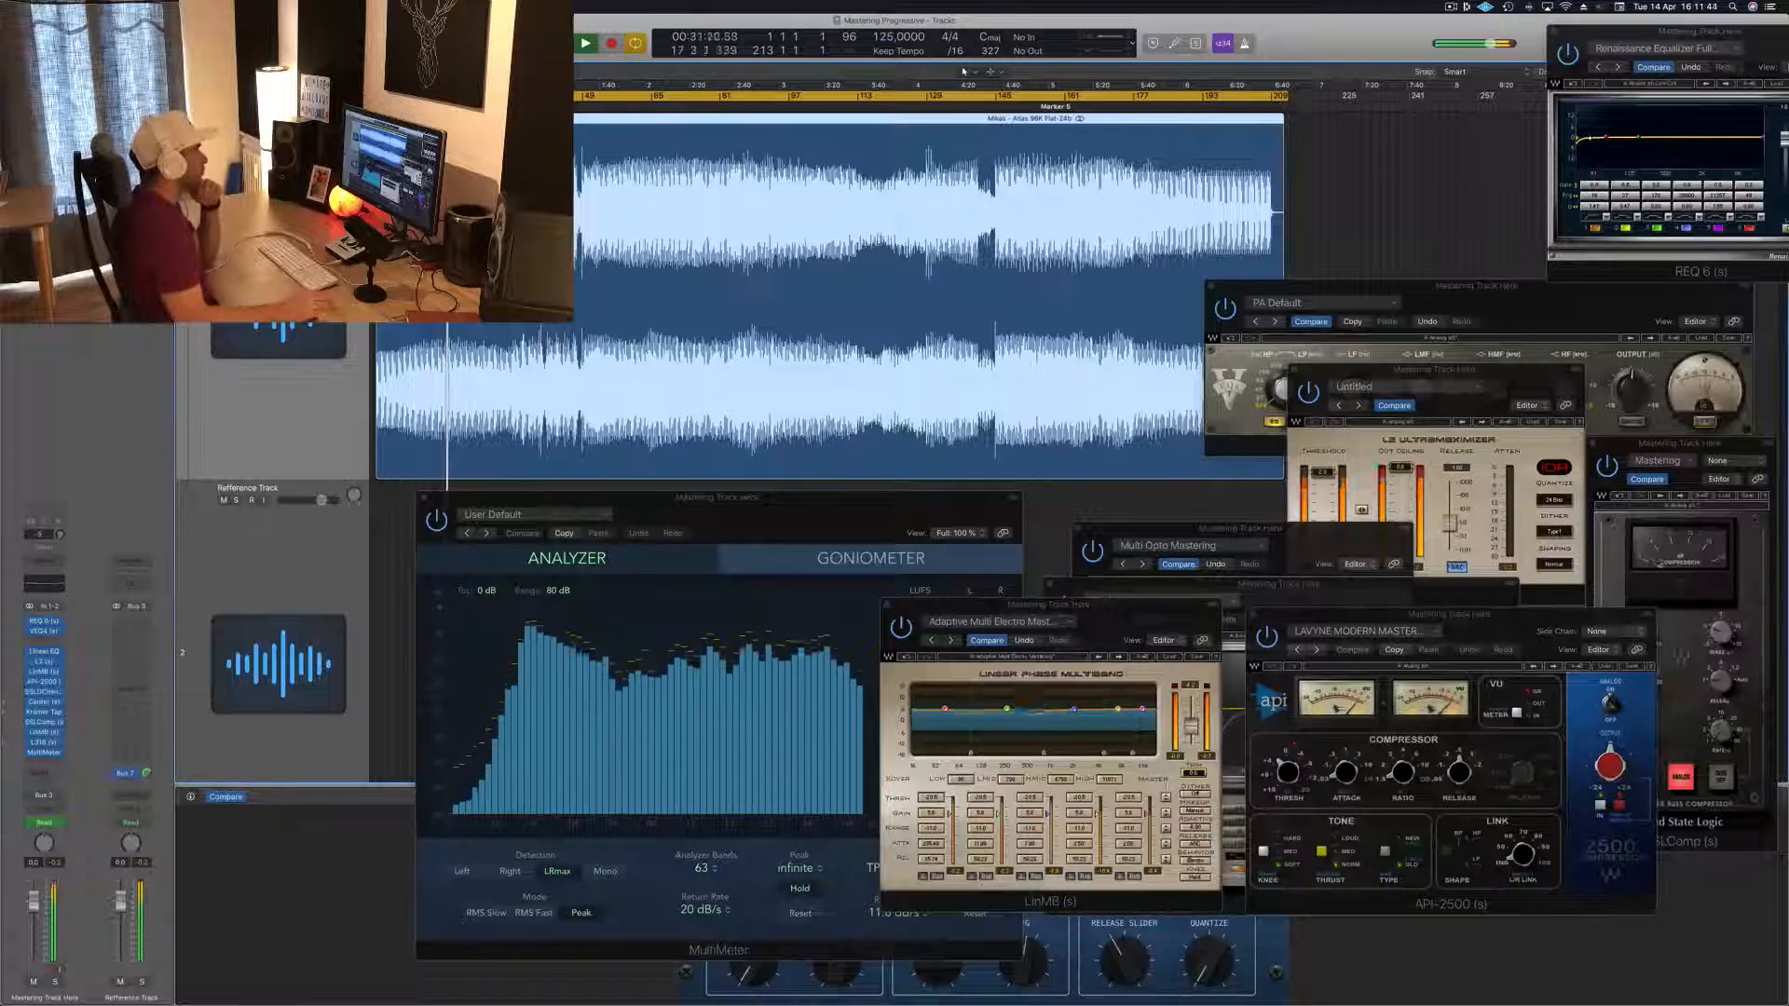
Reposition the MultiMeter to uncover its level meters, bring the Renaissance Equalizer fully into view, and bring the VEQ4 forward
click(823, 505)
drag(823, 505, 656, 500)
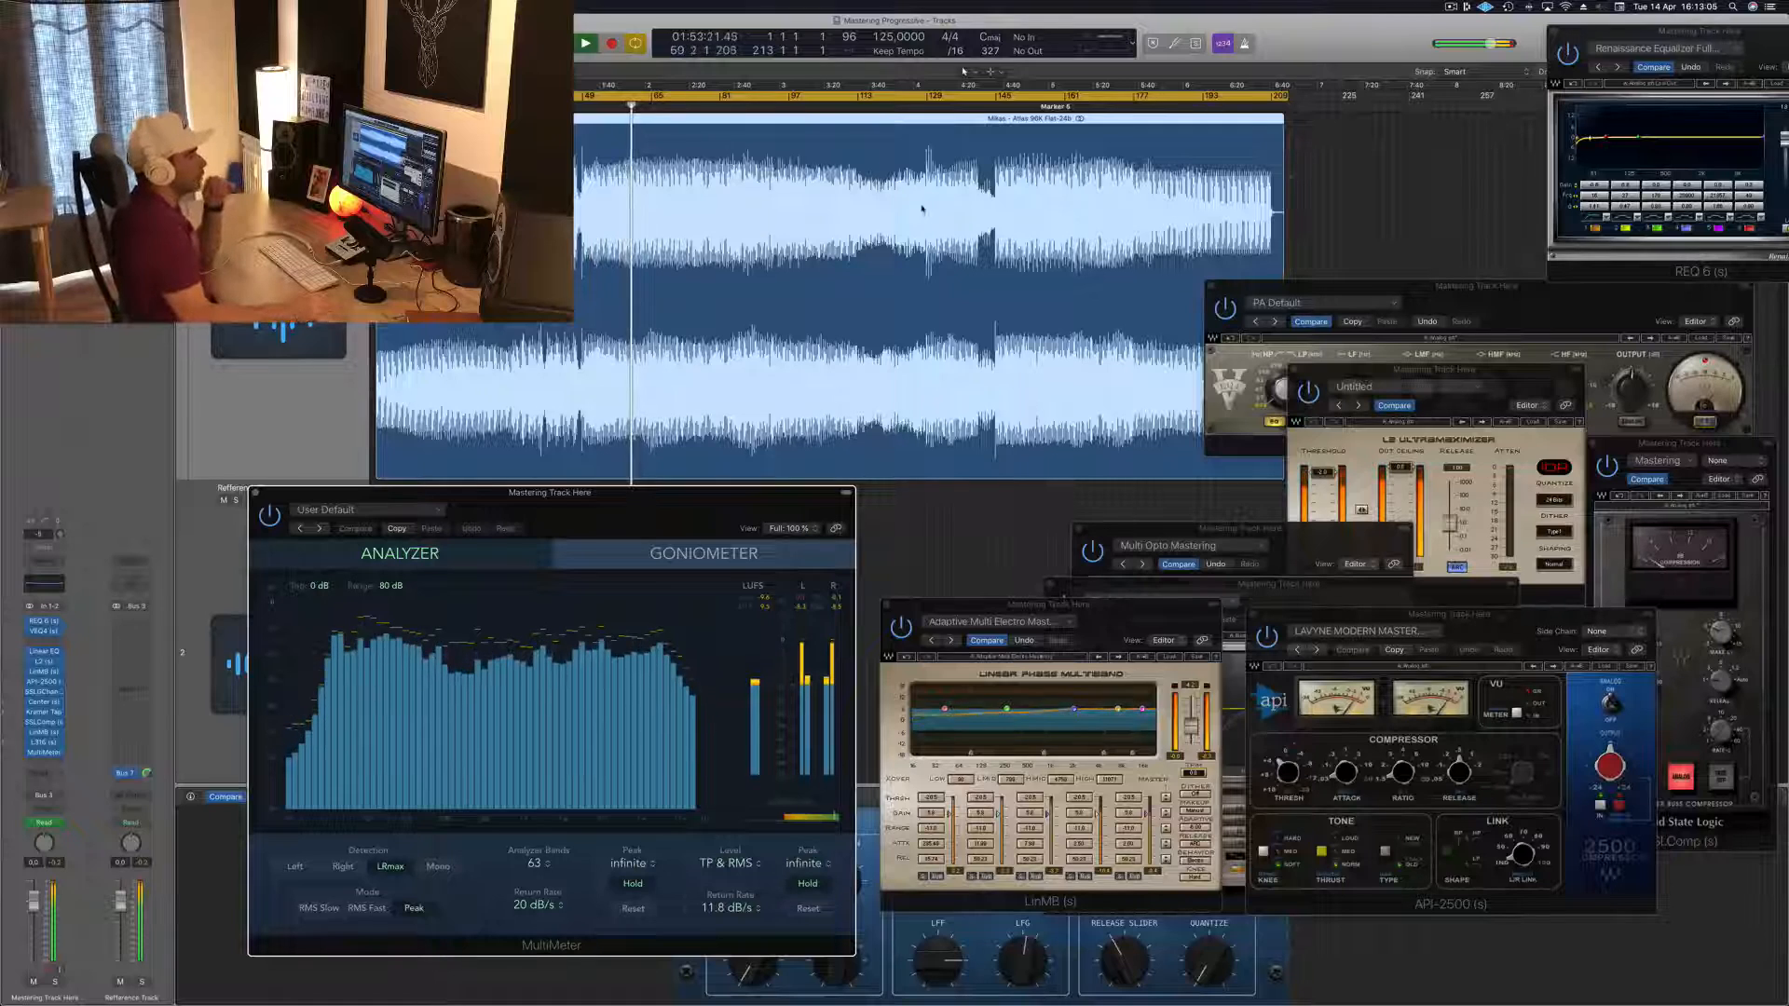
drag(1644, 37, 1528, 37)
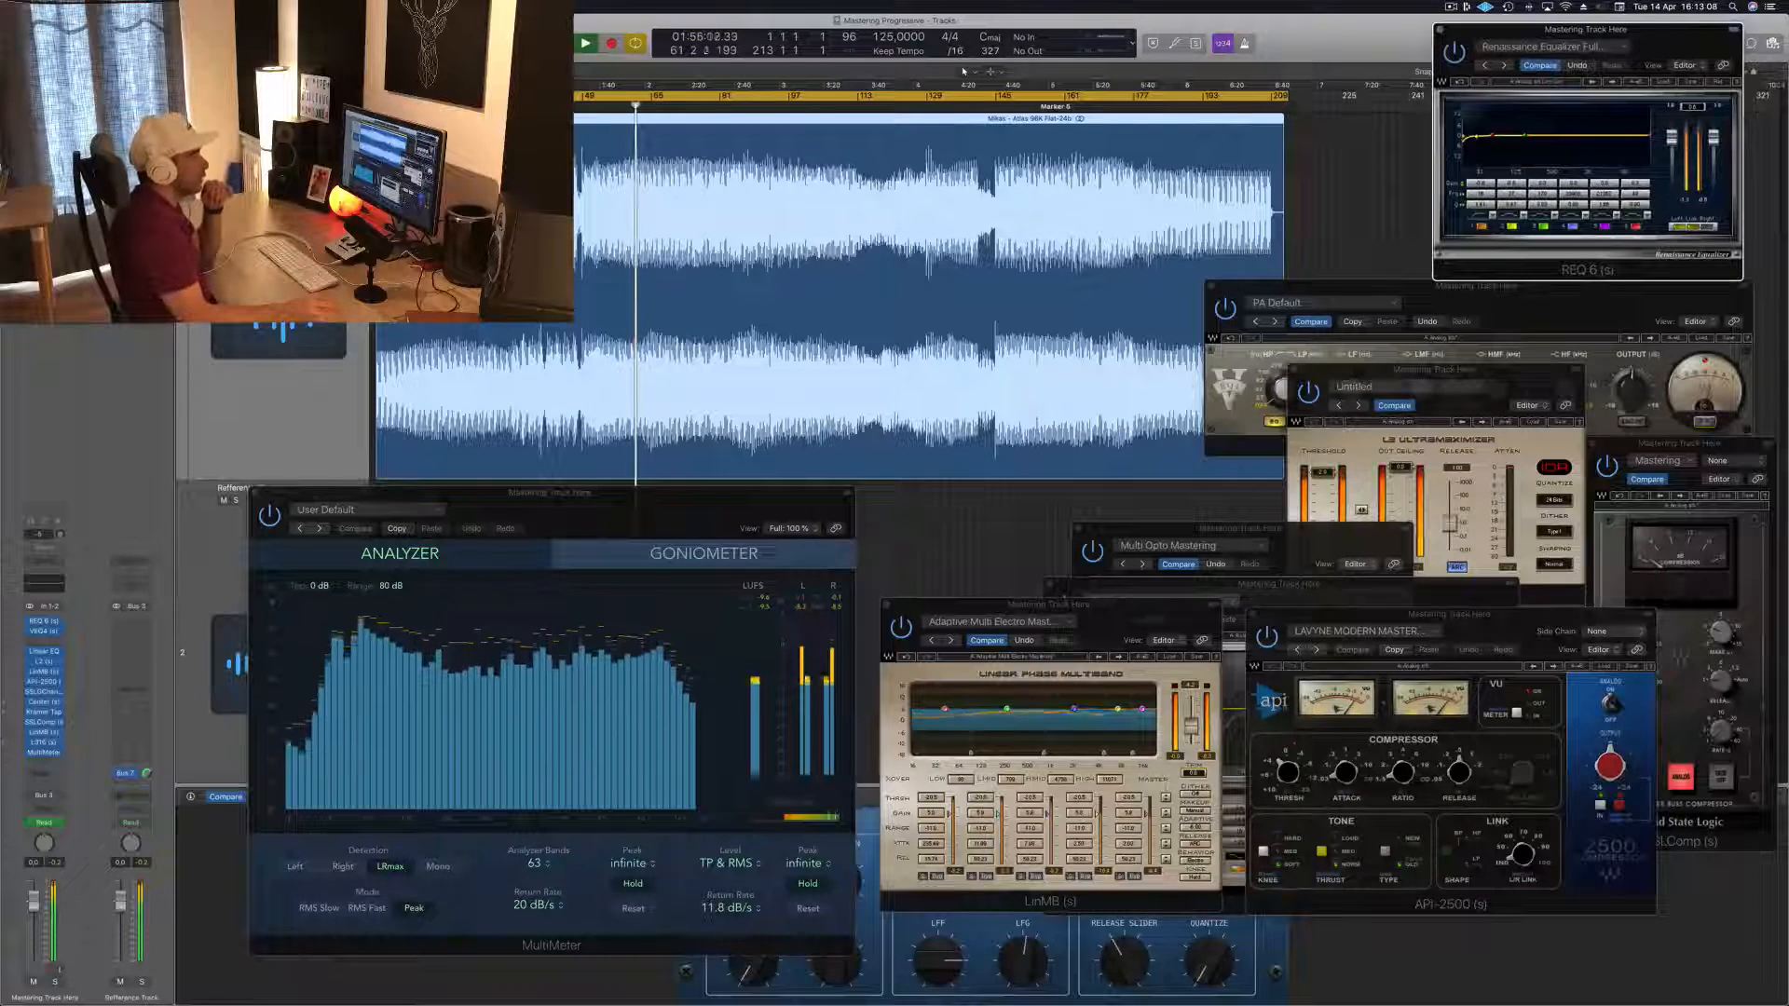
click(1421, 286)
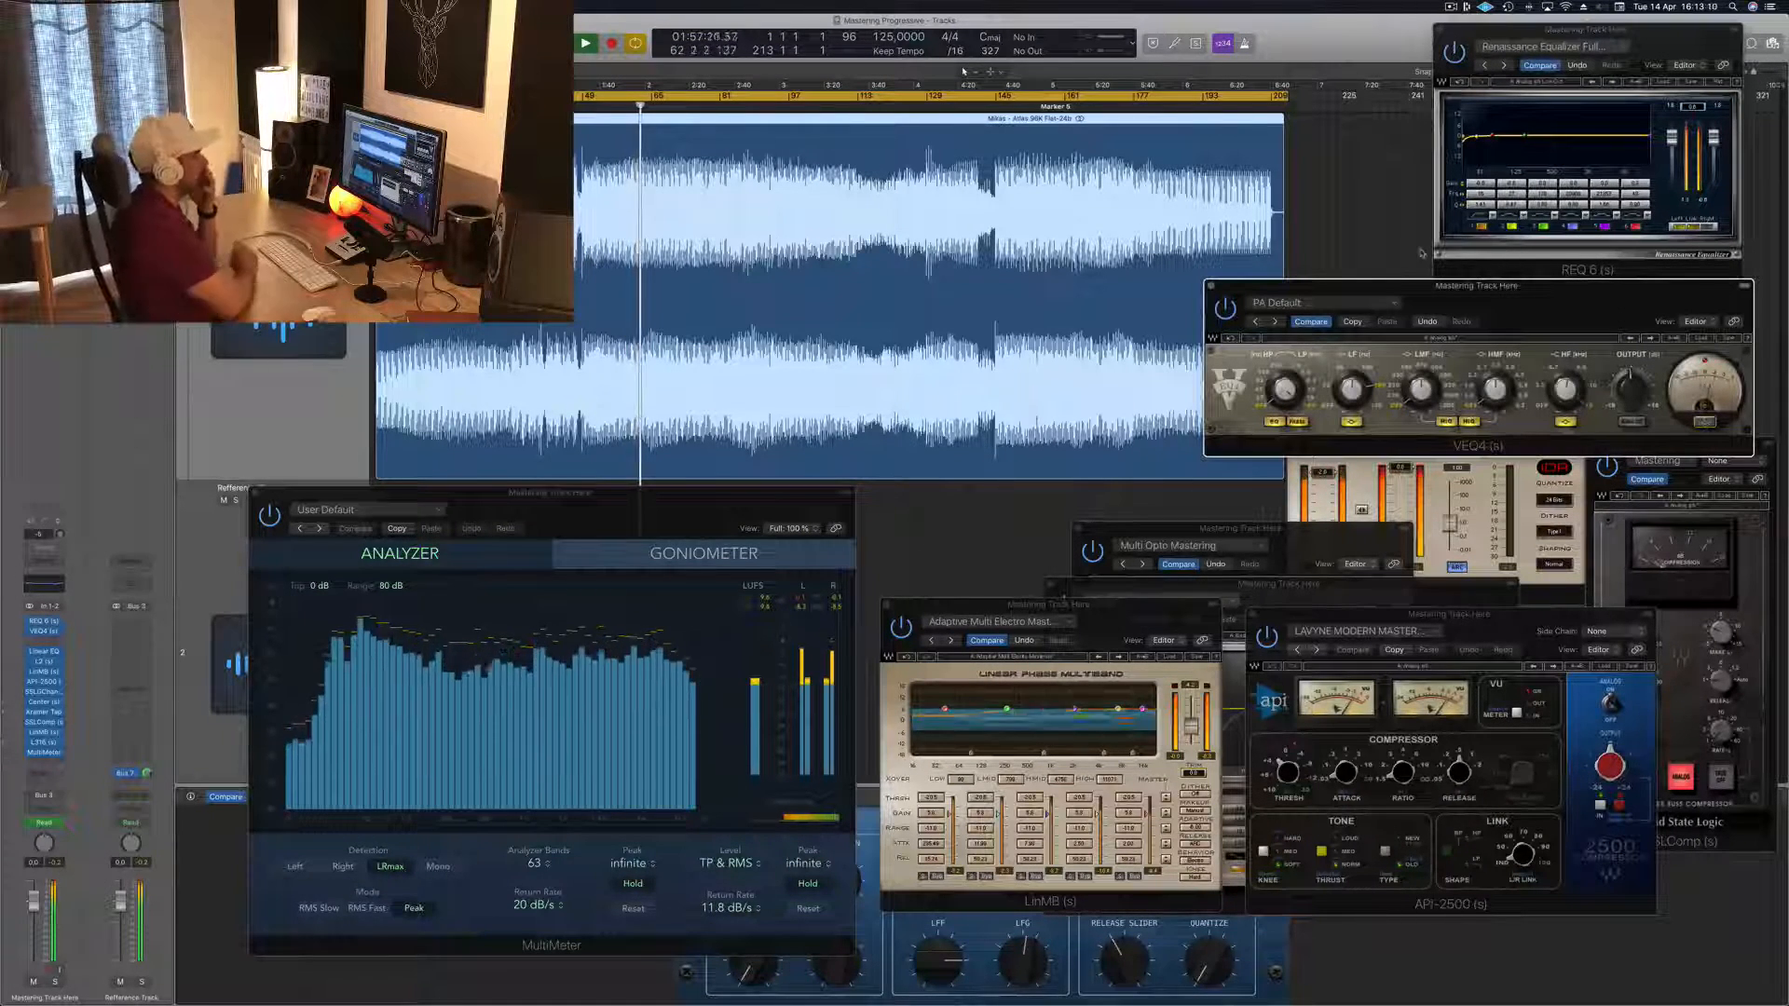